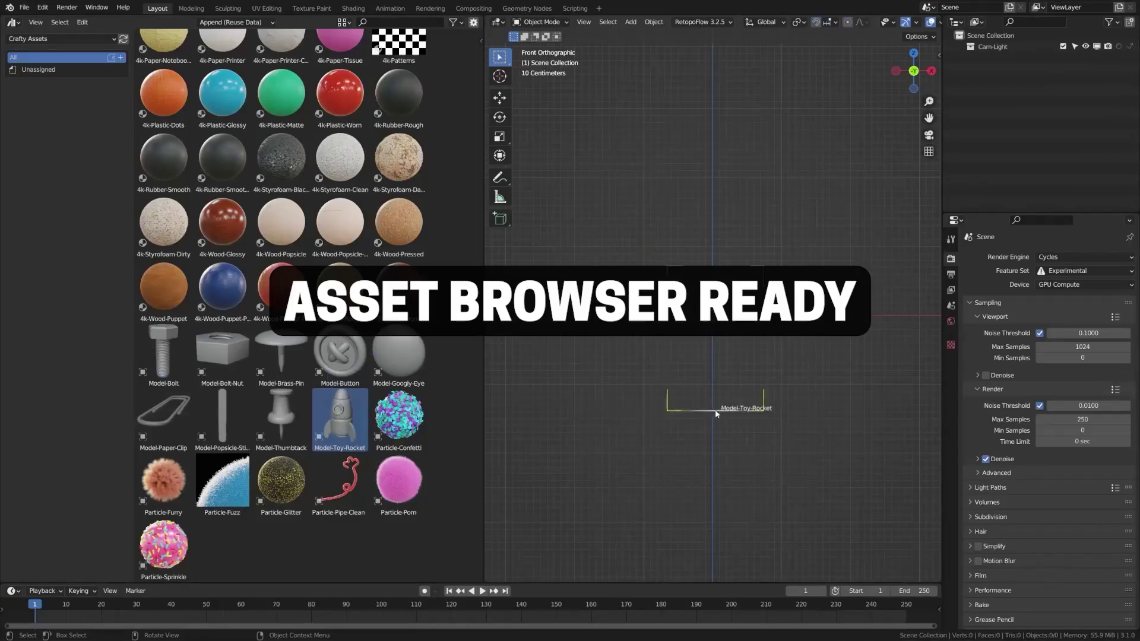
{"action": "left_click_drag", "start_coordinate": [716, 414], "coordinate": [717, 413]}
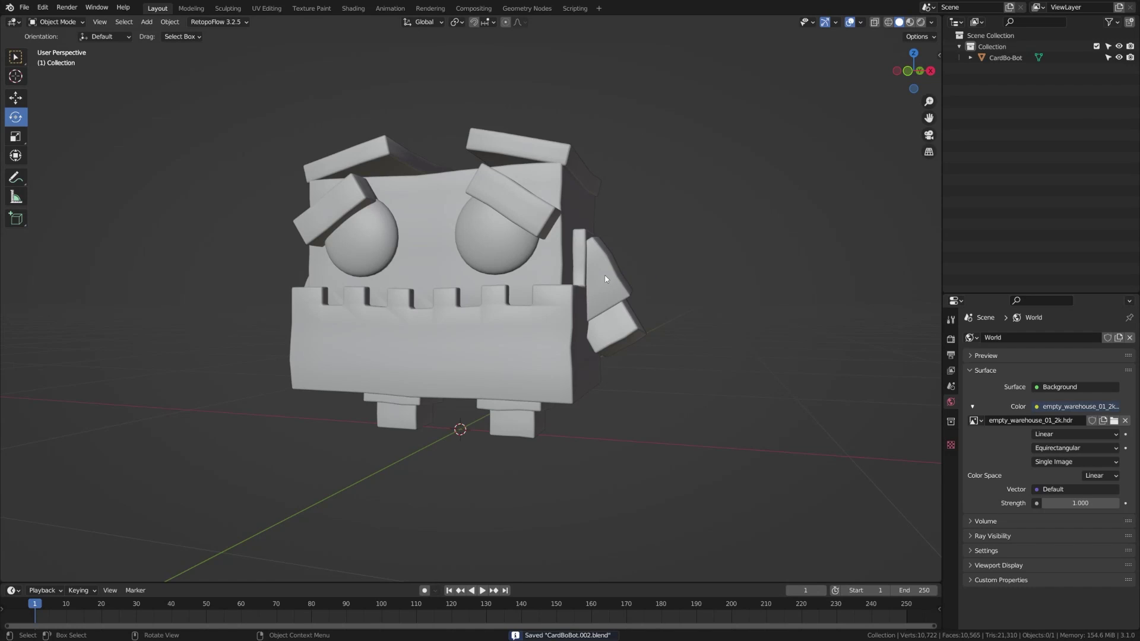
- Split off a second area beside the 3D viewport and make it an Asset Browser showing the Crafty Assets library
{"action": "left_click_drag", "start_coordinate": [40, 578], "coordinate": [440, 555]}
{"action": "scroll", "coordinate": [286, 380], "scroll_direction": "up", "scroll_amount": 2}
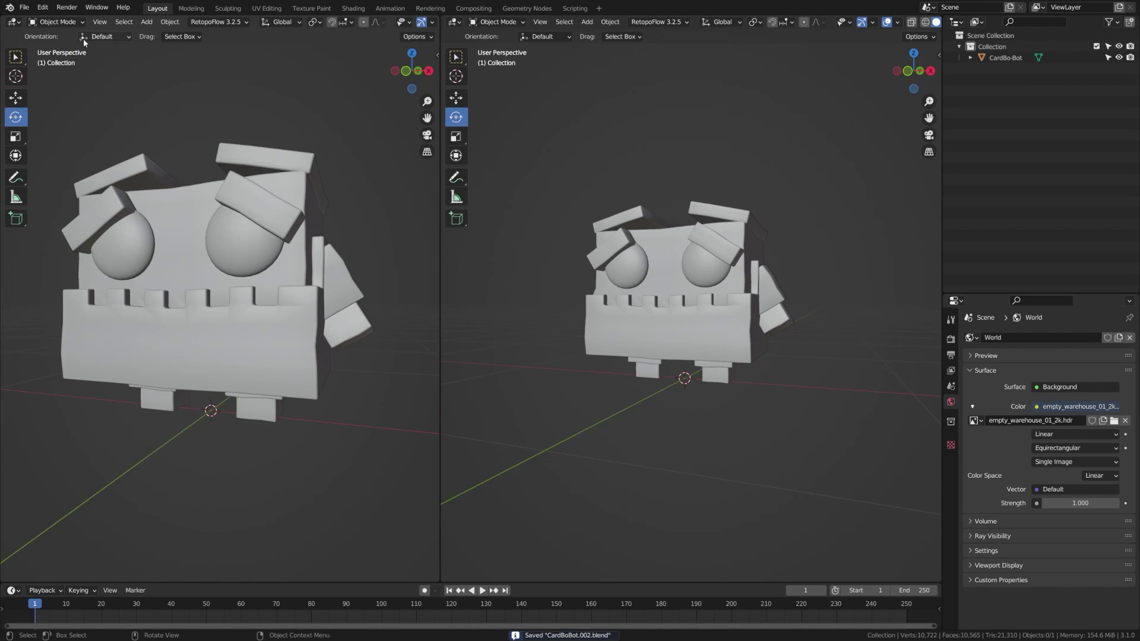
{"action": "left_click", "coordinate": [14, 22]}
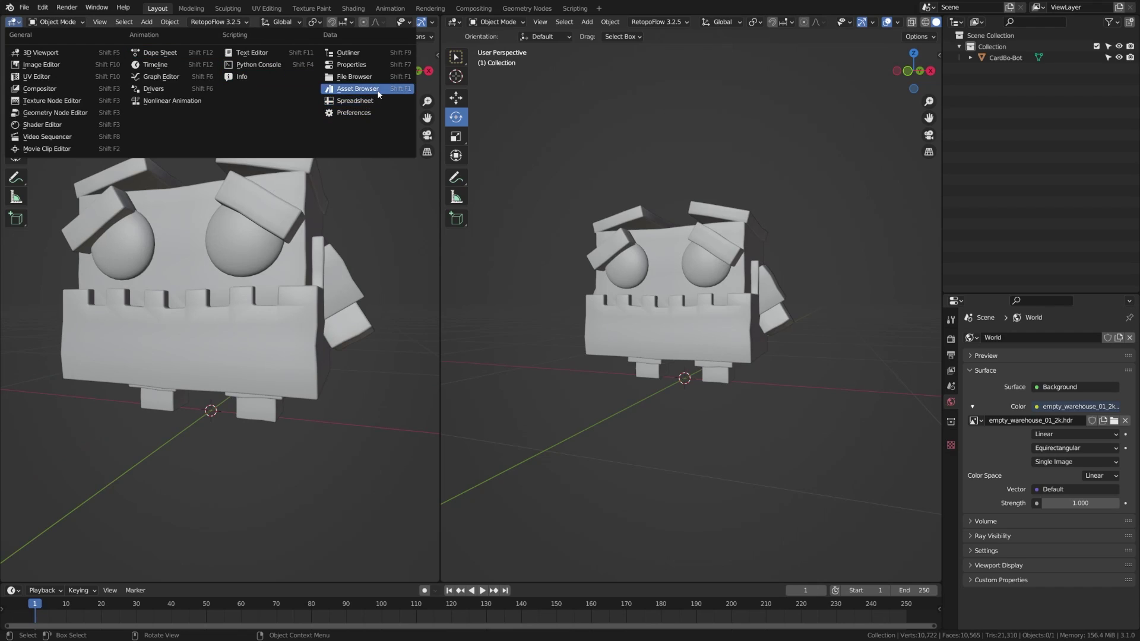
{"action": "left_click", "coordinate": [359, 89]}
{"action": "left_click", "coordinate": [59, 38]}
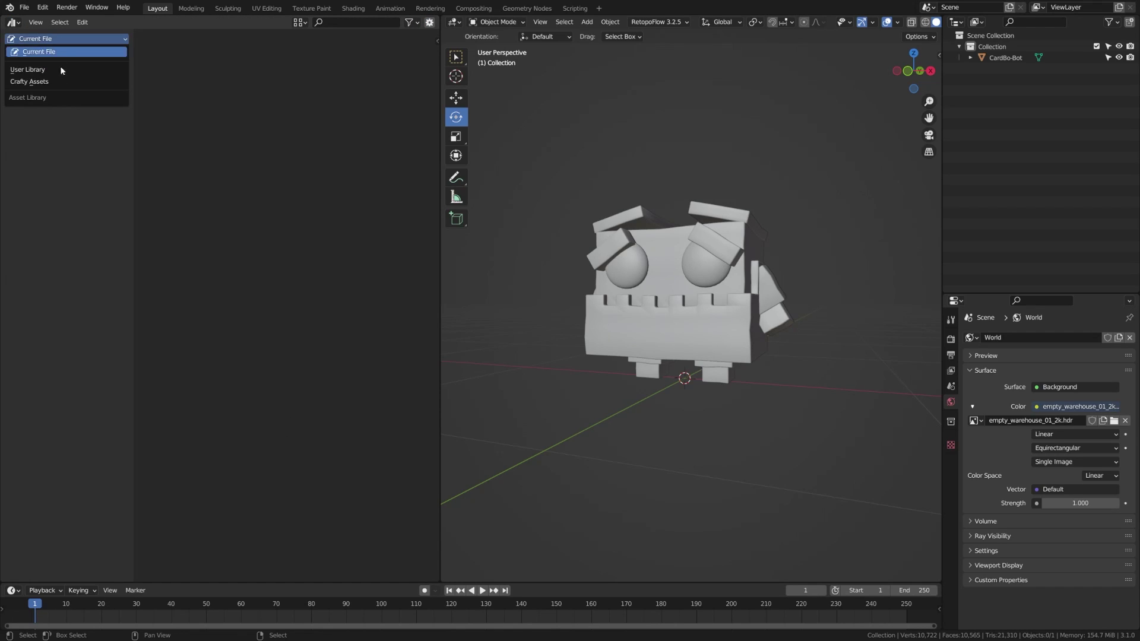
{"action": "left_click", "coordinate": [69, 81]}
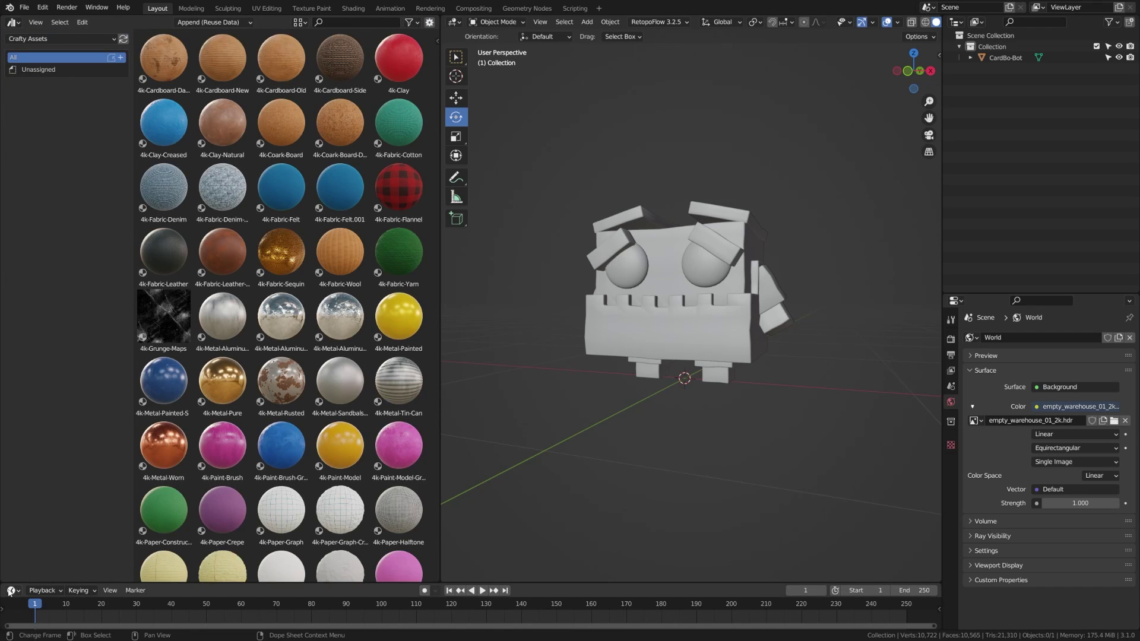
- Split the Asset Browser area horizontally and turn its lower half into a UV Editor
{"action": "left_click_drag", "start_coordinate": [2, 580], "coordinate": [13, 255]}
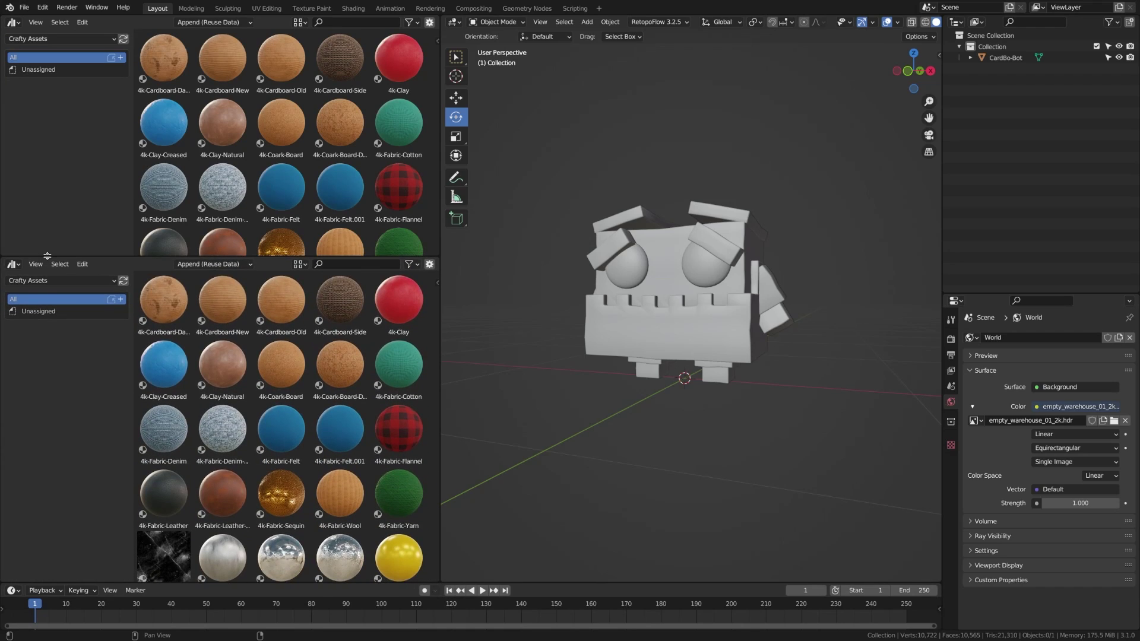
{"action": "left_click", "coordinate": [13, 262]}
{"action": "left_click", "coordinate": [36, 288]}
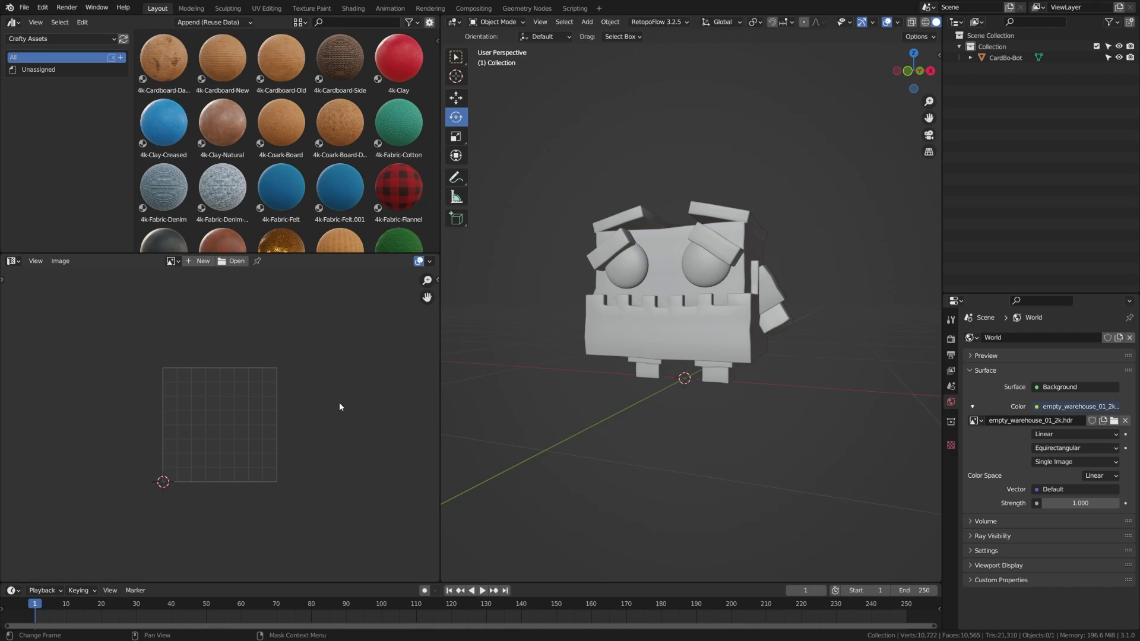
{"action": "scroll", "coordinate": [283, 425], "scroll_direction": "up", "scroll_amount": 1}
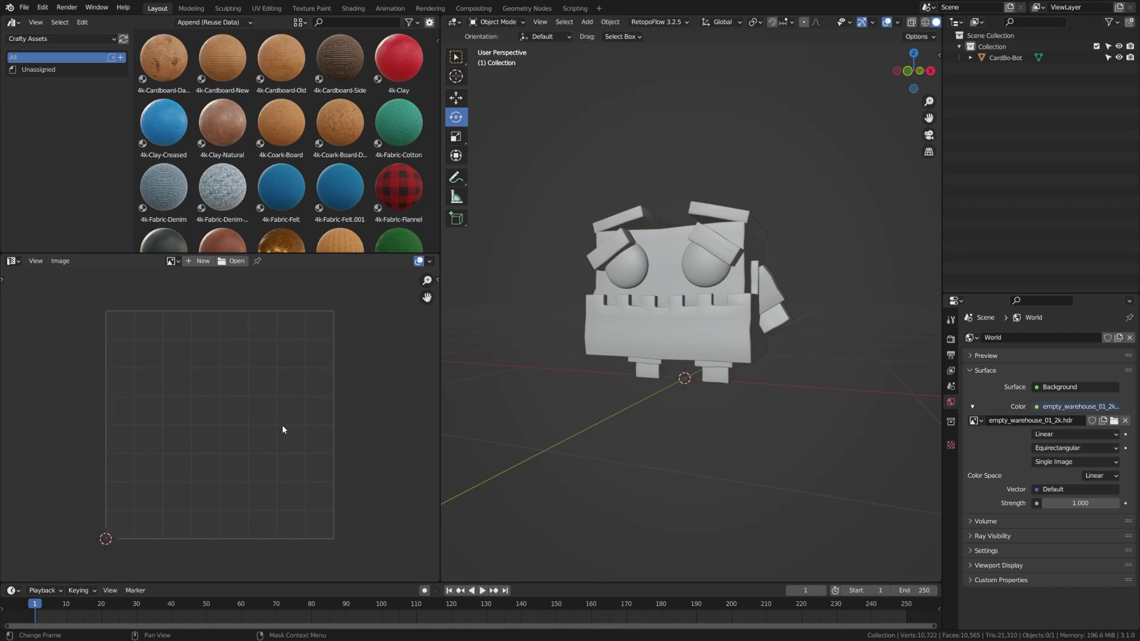
{"action": "scroll", "coordinate": [761, 352], "scroll_direction": "up", "scroll_amount": 3}
- Select the CardBo-Bot model and switch the 3D viewport to Material Preview shading
{"action": "left_click", "coordinate": [760, 351]}
{"action": "key", "text": "z"}
{"action": "left_click", "coordinate": [742, 442]}
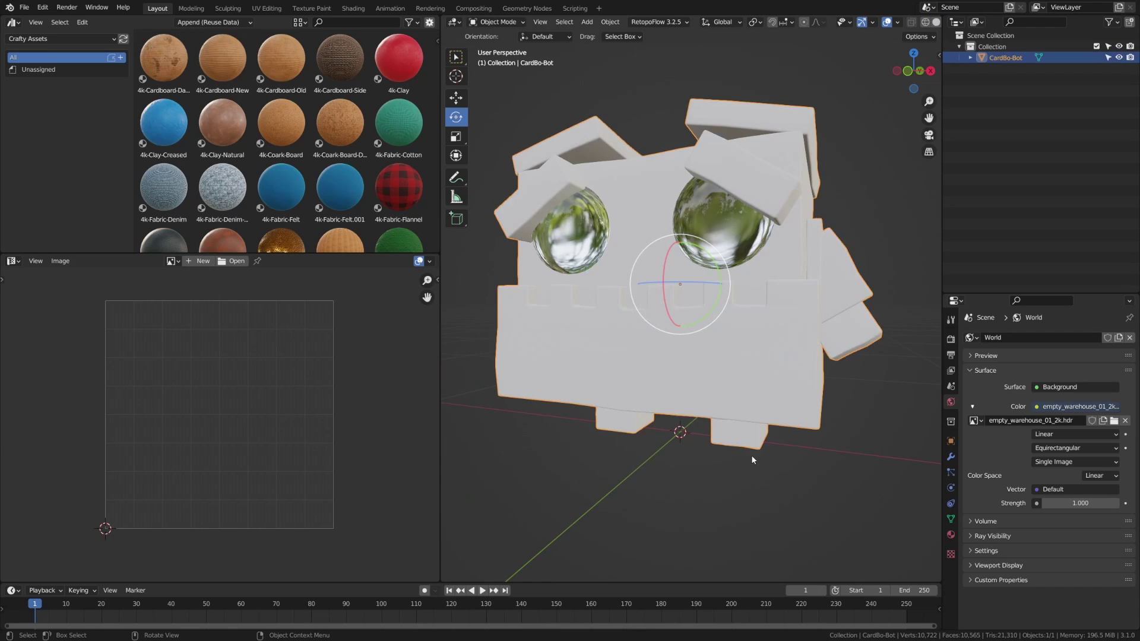
- Save the file and select the CardBo-Bot's empty first material slot
{"action": "key", "text": "ctrl+s"}
{"action": "left_click", "coordinate": [951, 535]}
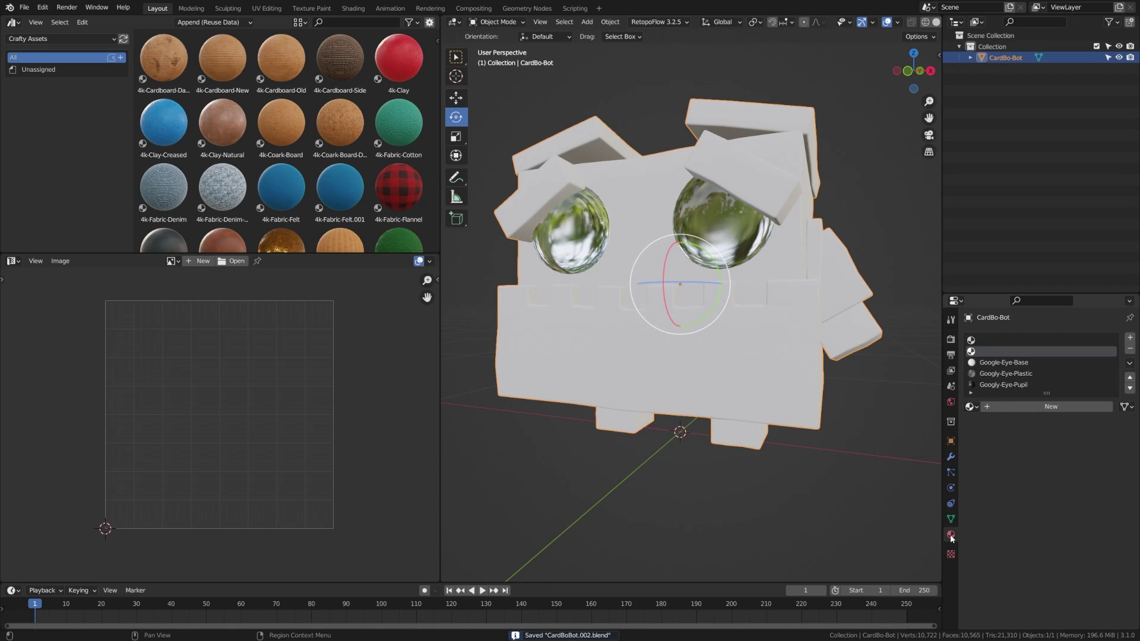
{"action": "left_click", "coordinate": [992, 342]}
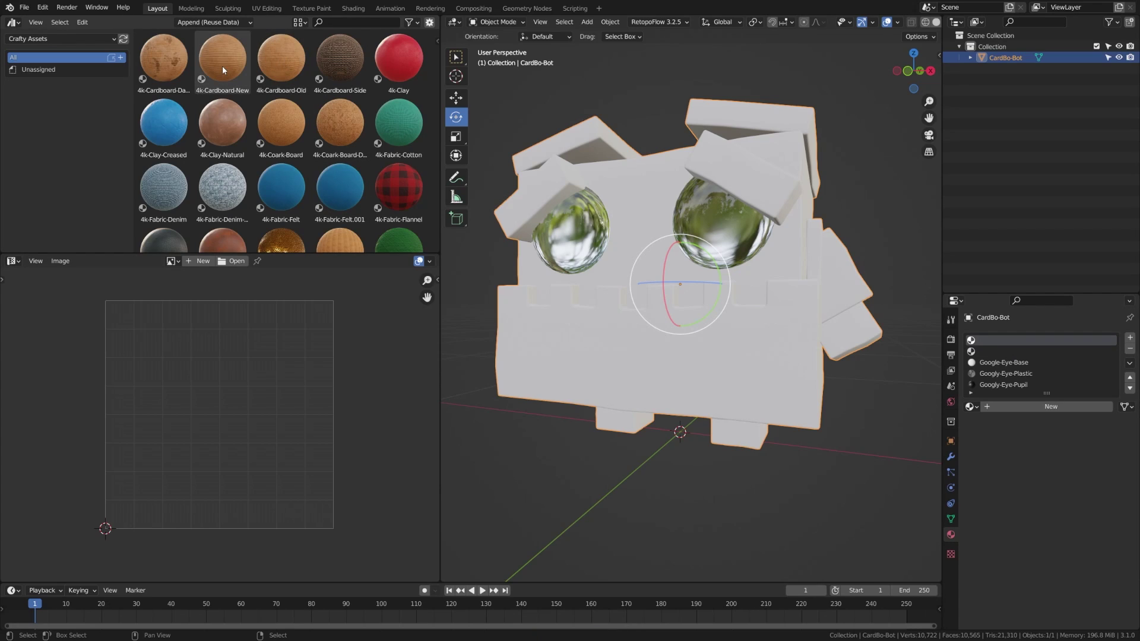
- Try the 4k-Cardboard-Damaged material on the bot's cardboard body, and undo it
{"action": "left_click_drag", "start_coordinate": [172, 68], "coordinate": [550, 344]}
{"action": "left_click_drag", "start_coordinate": [636, 358], "coordinate": [636, 357]}
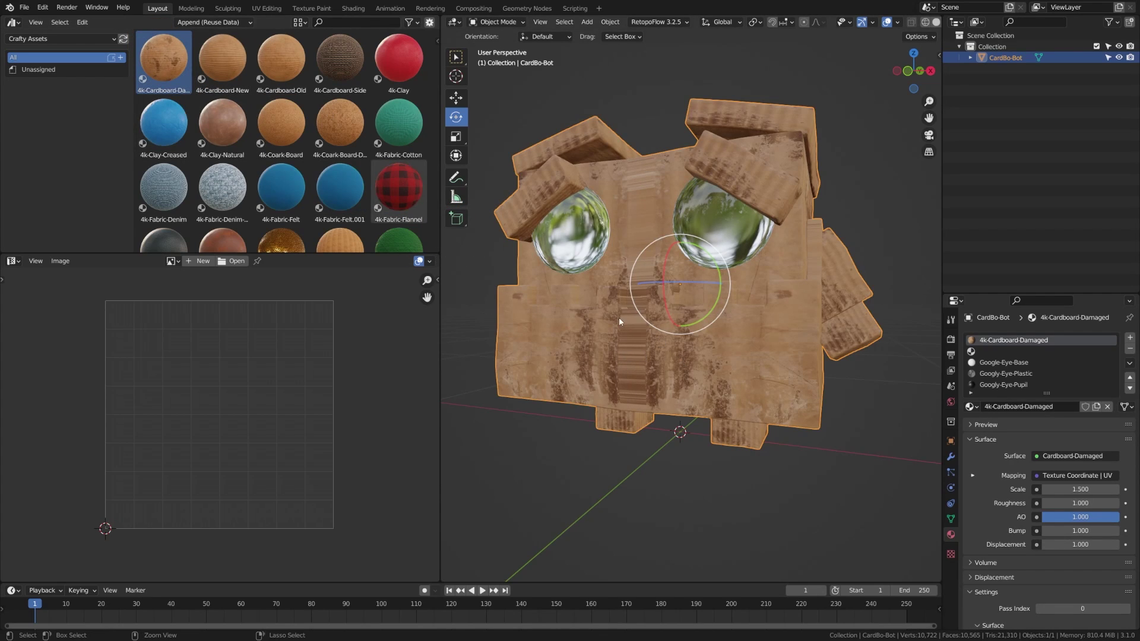
{"action": "key", "text": "ctrl+z"}
- Apply the 4k-Cardboard-New material to the bot's cardboard body and set the material's Scale to 5
{"action": "left_click_drag", "start_coordinate": [226, 69], "coordinate": [603, 369]}
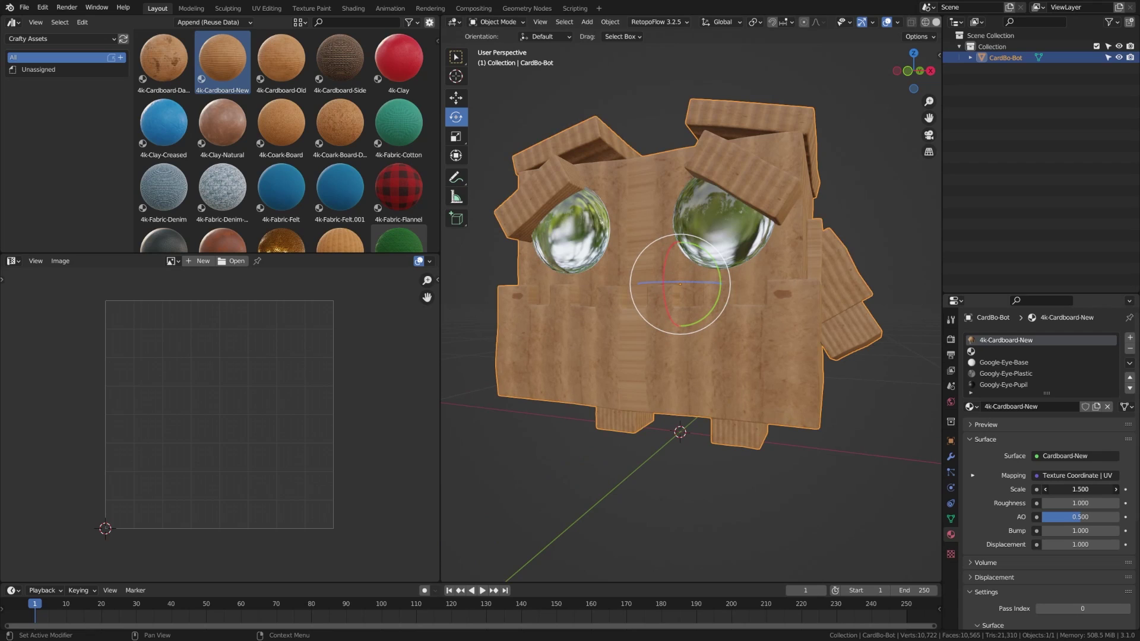
{"action": "key", "text": "Return"}
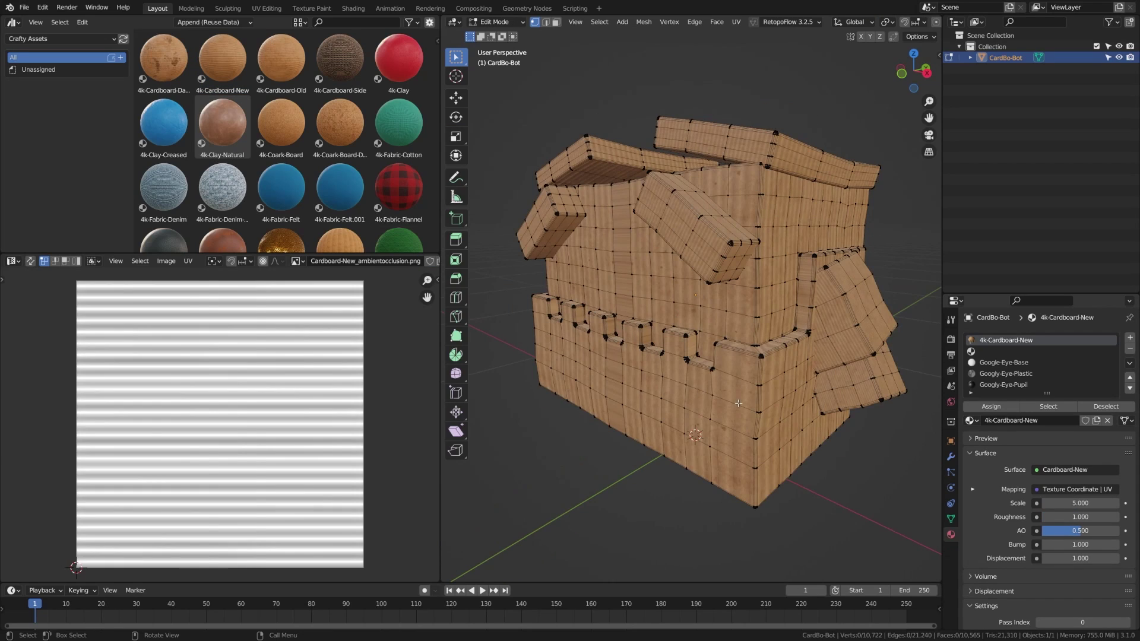
- Unwrap all of the bot's cardboard geometry with Smart UV Project, using an island margin of 0.01 and an area weight of 1
{"action": "key", "text": "a"}
{"action": "key", "text": "u"}
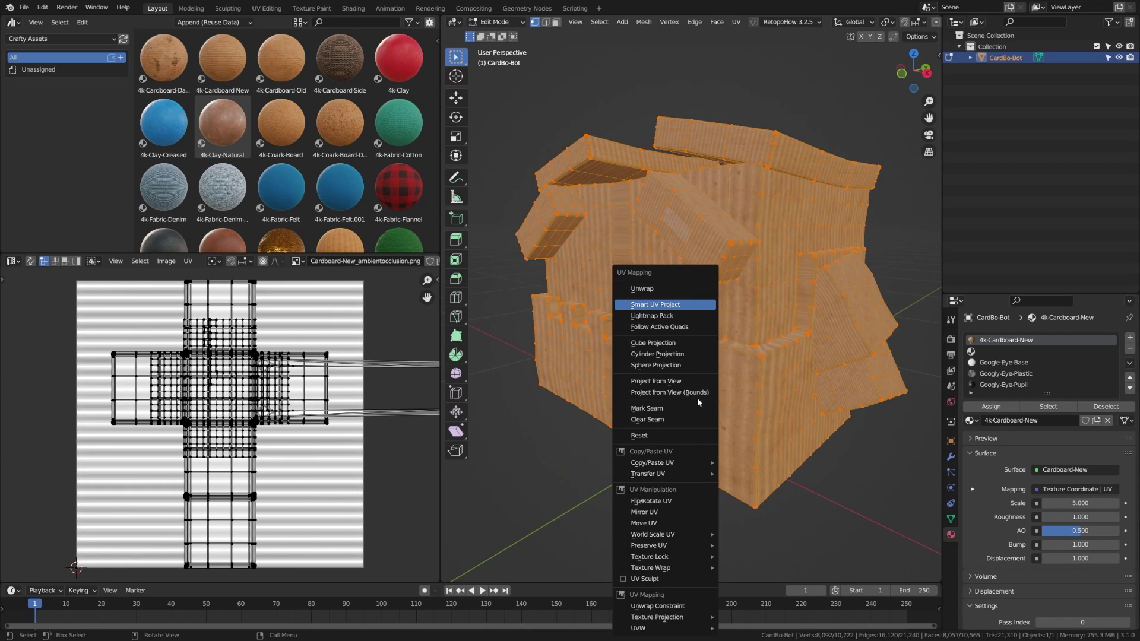
{"action": "left_click", "coordinate": [662, 305]}
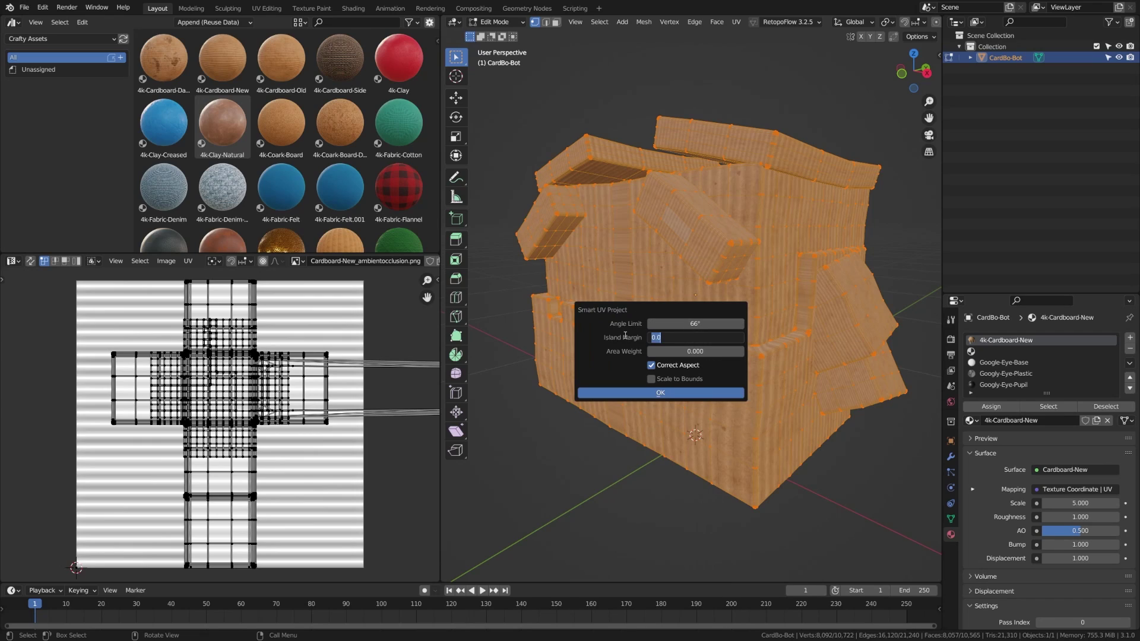
{"action": "type", "text": "0.01"}
{"action": "key", "text": "Return"}
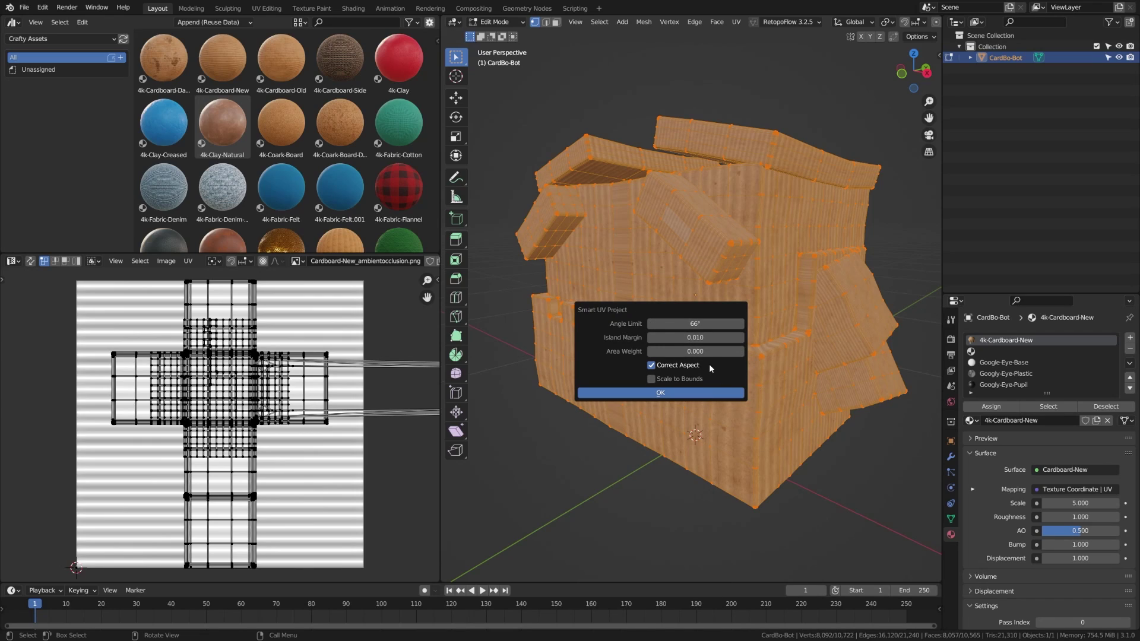
{"action": "left_click", "coordinate": [691, 352]}
{"action": "type", "text": "1"}
{"action": "key", "text": "Return"}
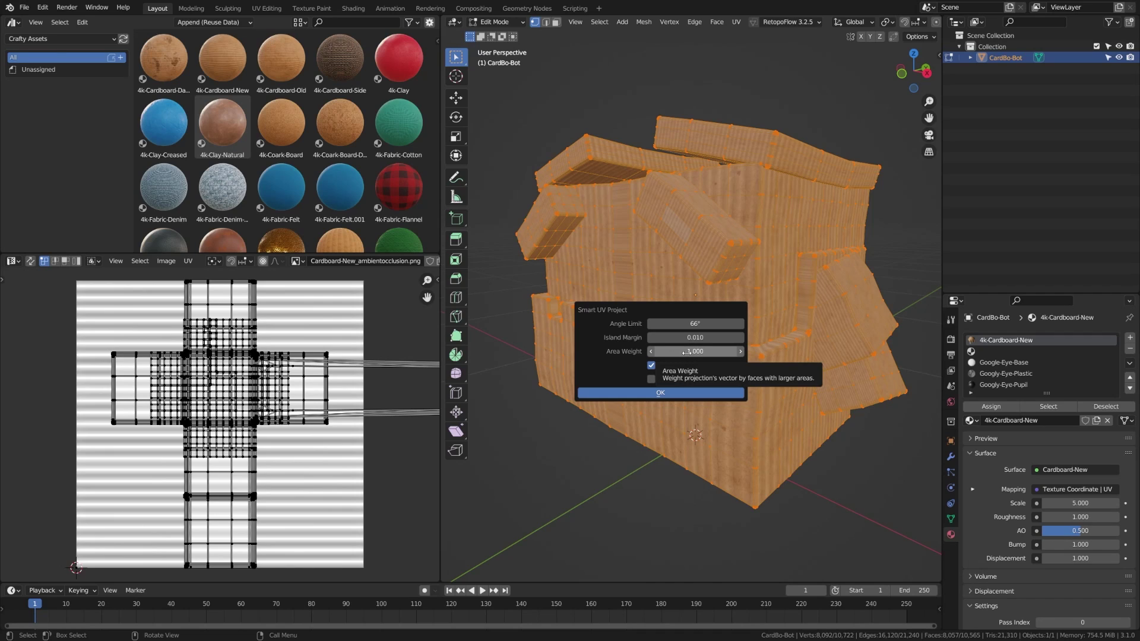
{"action": "left_click", "coordinate": [707, 393]}
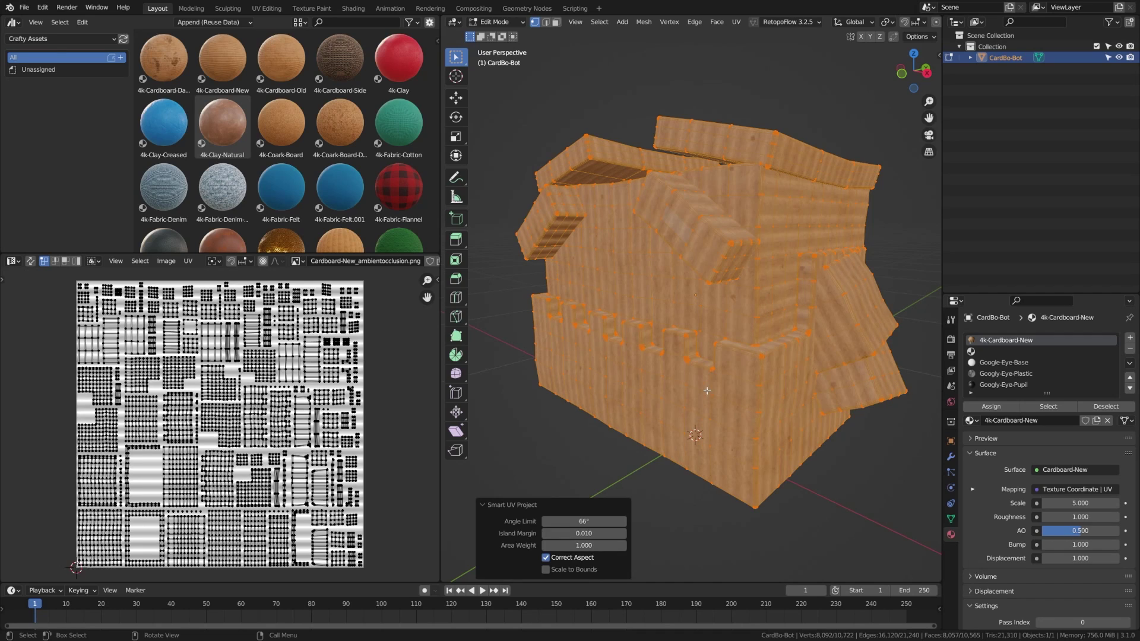
- With face selection and UV sync selection on, pick one face on each head side and foot surface whose corrugation runs the wrong way
{"action": "mouse_move", "coordinate": [756, 363]}
{"action": "middle_mouse_down"}
{"action": "mouse_move", "coordinate": [742, 363]}
{"action": "mouse_move", "coordinate": [767, 359]}
{"action": "mouse_move", "coordinate": [739, 355]}
{"action": "middle_mouse_up"}
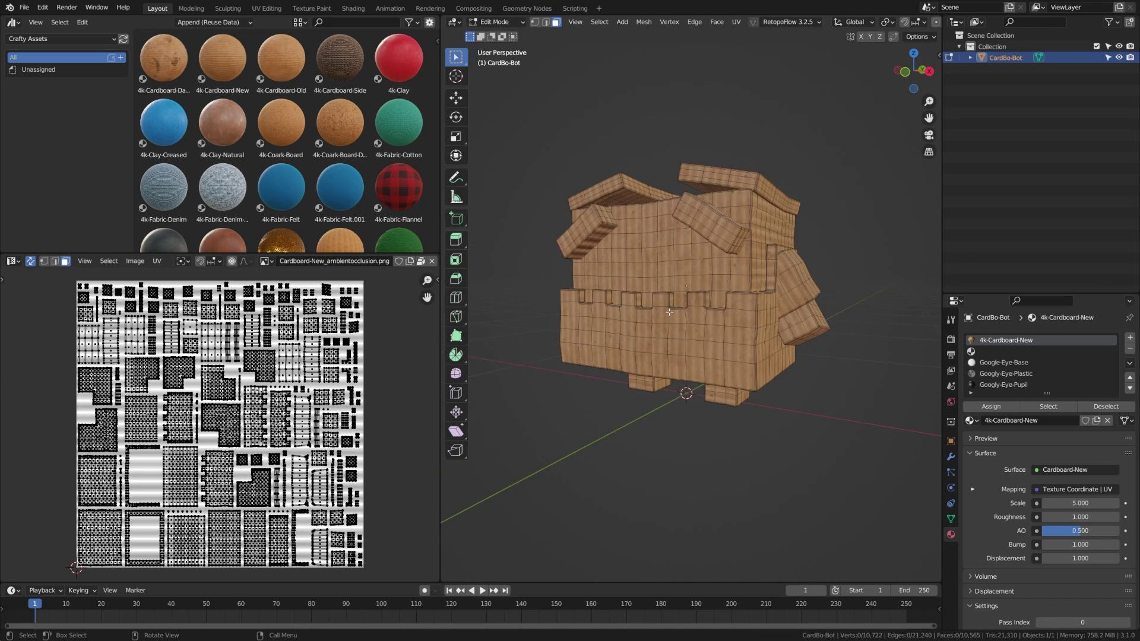
{"action": "scroll", "coordinate": [670, 312], "scroll_direction": "up", "scroll_amount": 3}
{"action": "middle_click_drag", "start_coordinate": [764, 317], "coordinate": [637, 238]}
{"action": "left_click", "coordinate": [661, 210]}
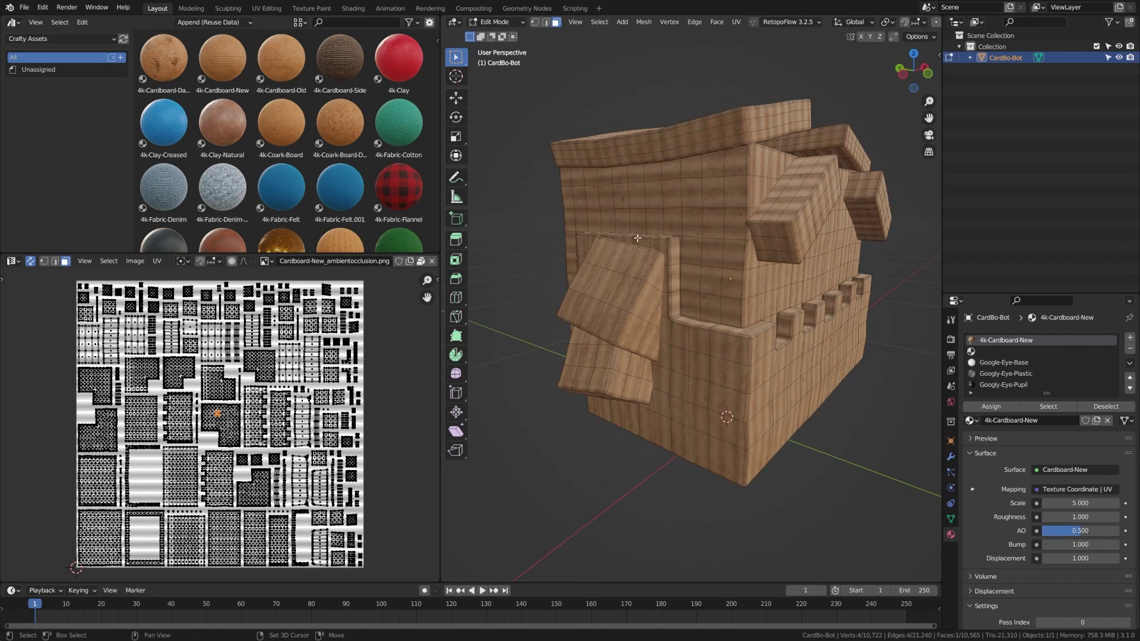
{"action": "middle_click_drag", "start_coordinate": [779, 410], "coordinate": [678, 355]}
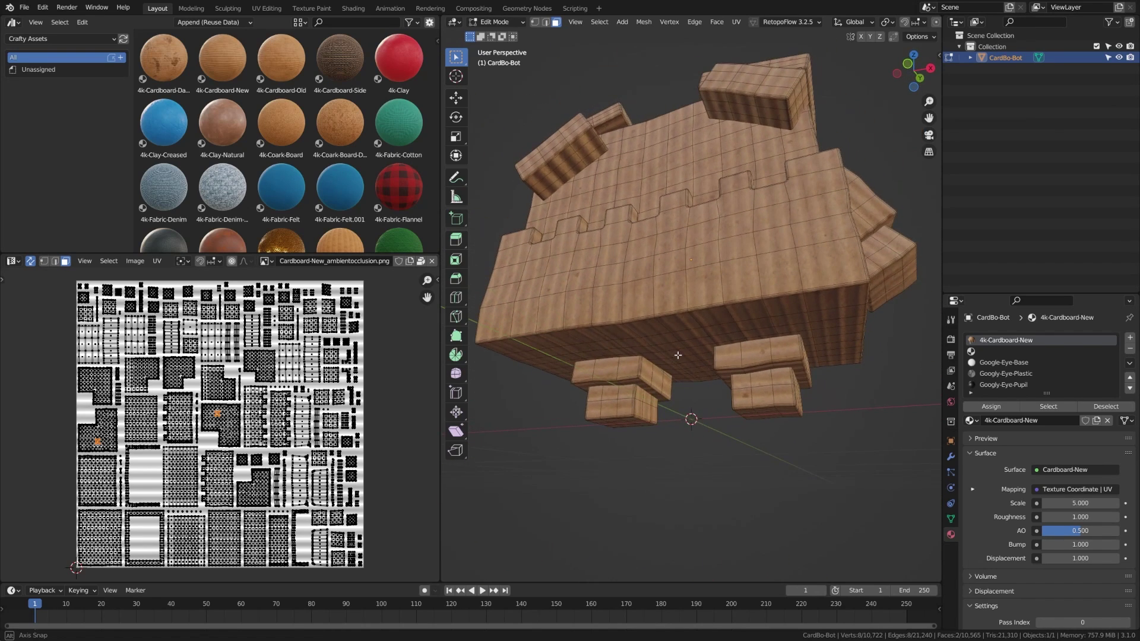
{"action": "left_click", "coordinate": [606, 373], "text": "shift"}
{"action": "scroll", "coordinate": [742, 377], "scroll_direction": "up", "scroll_amount": 2}
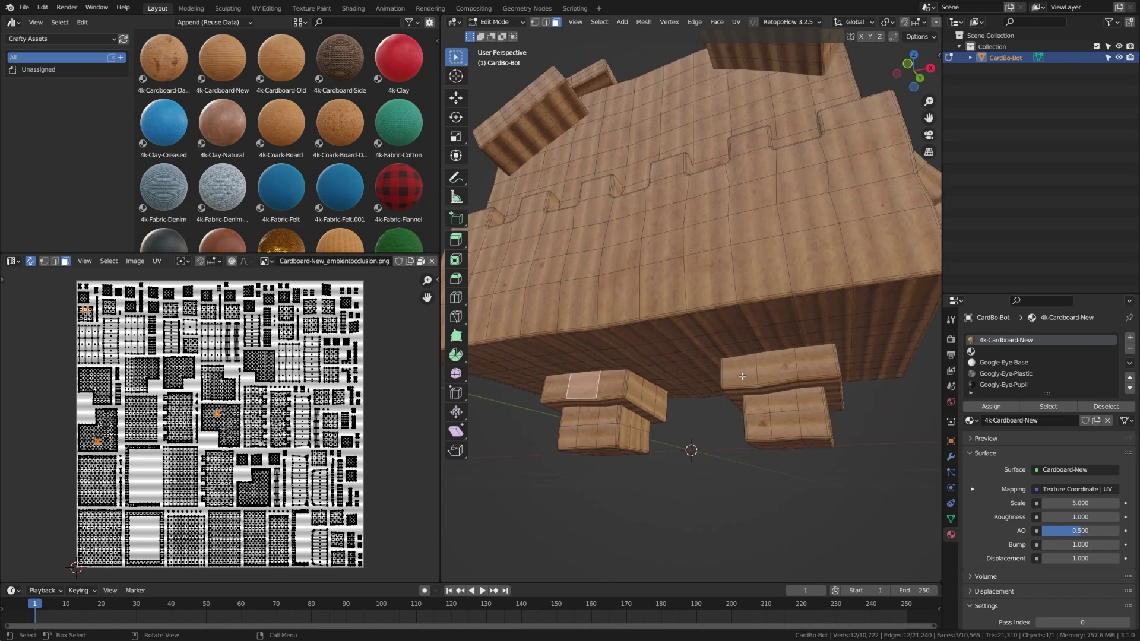
{"action": "middle_click_drag", "start_coordinate": [671, 416], "coordinate": [558, 315]}
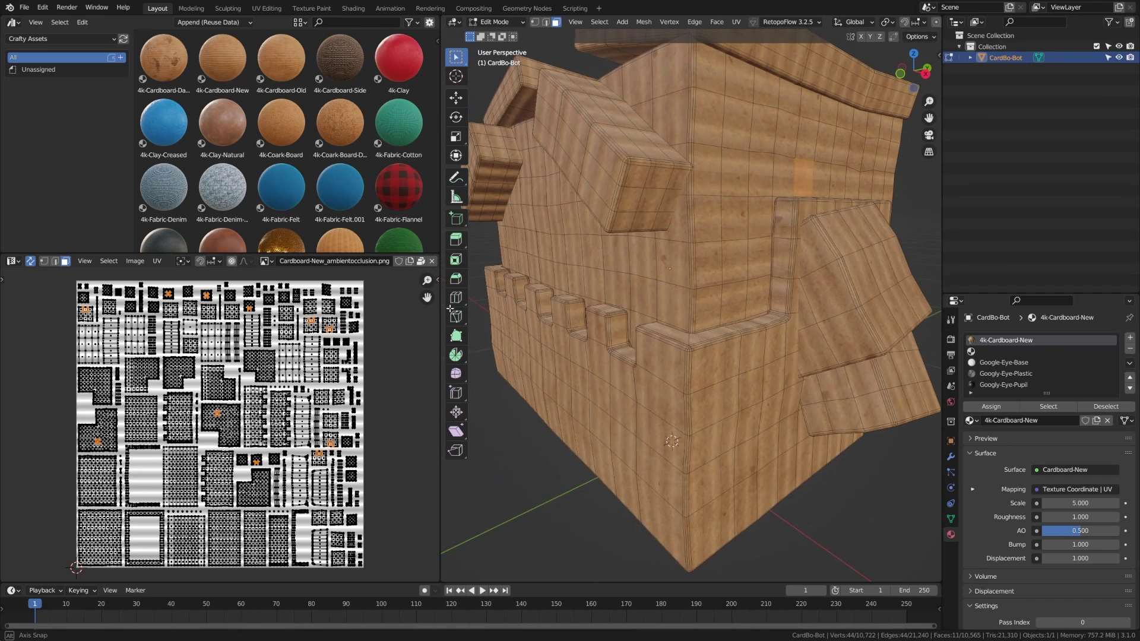
- Extend the picked faces to their whole linked UV islands in the UV Editor
{"action": "scroll", "coordinate": [123, 409], "scroll_direction": "up", "scroll_amount": 3}
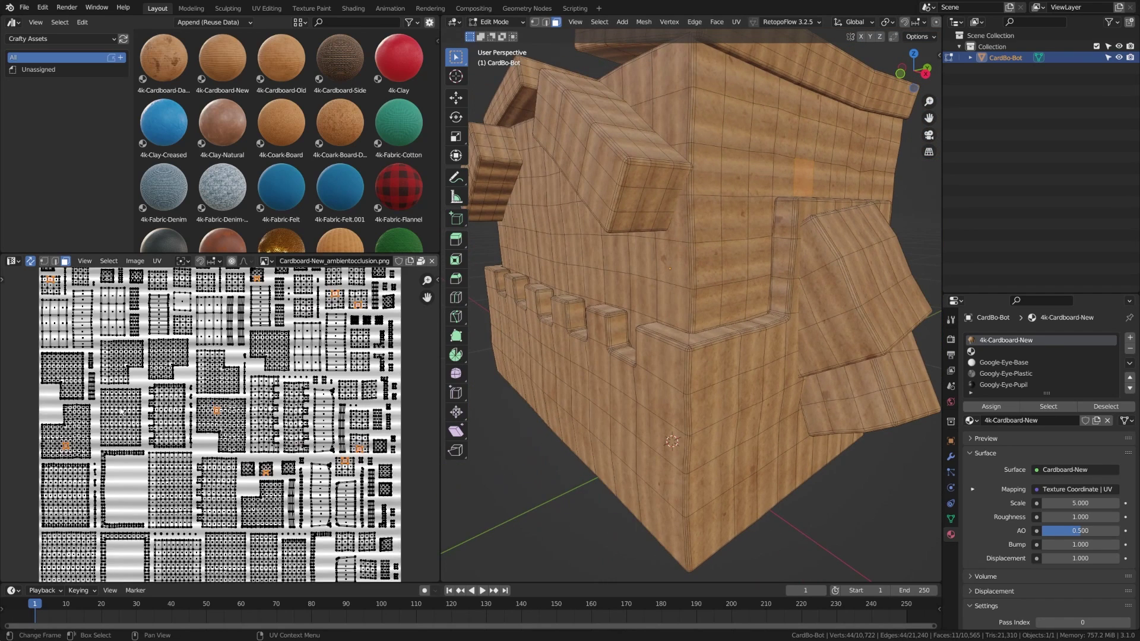
{"action": "scroll", "coordinate": [220, 458], "scroll_direction": "down", "scroll_amount": 2}
{"action": "key", "text": "l"}
{"action": "key", "text": "l"}
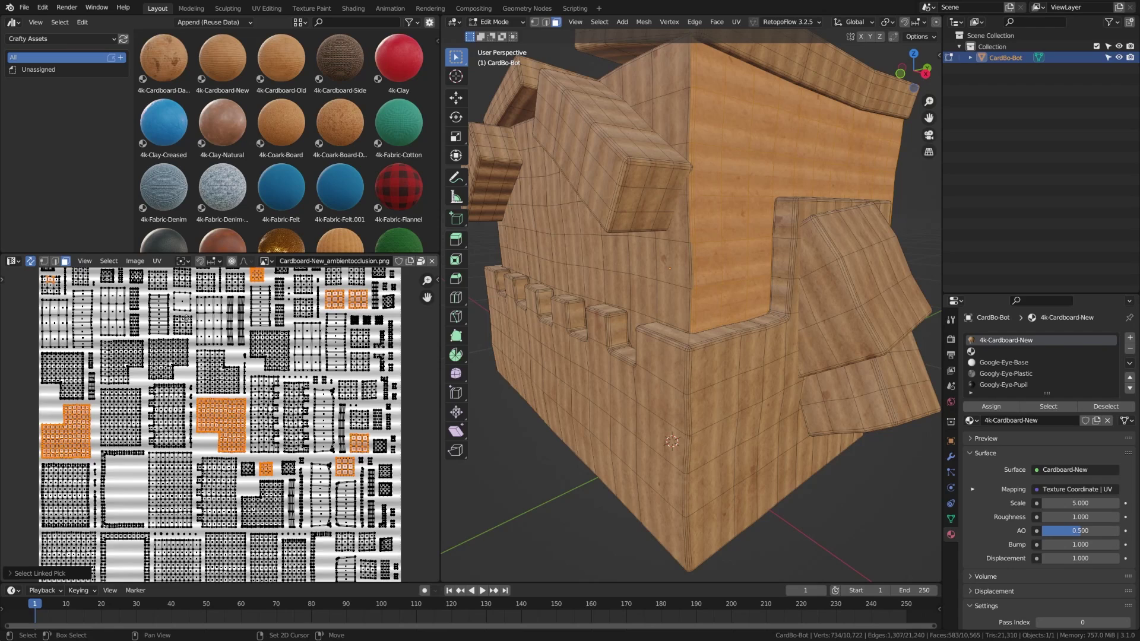
{"action": "middle_click_drag", "start_coordinate": [47, 306], "coordinate": [88, 364]}
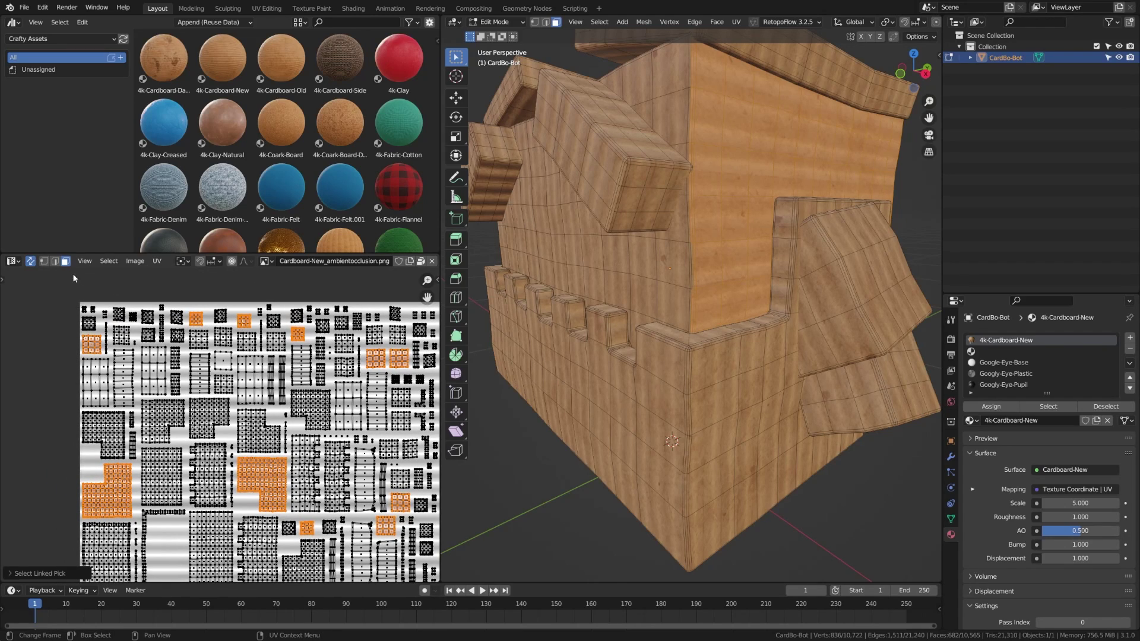
- Turn off UV sync selection and rotate all the displayed UV islands 90° around their individual origins
{"action": "left_click", "coordinate": [29, 261]}
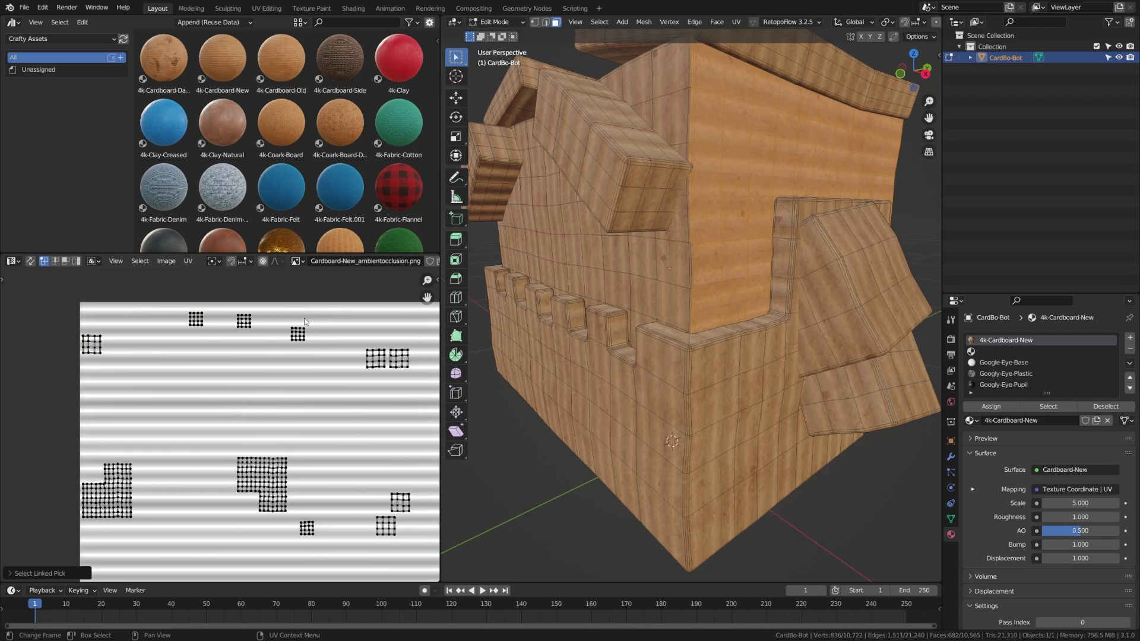
{"action": "key", "text": "a"}
{"action": "left_click", "coordinate": [214, 261]}
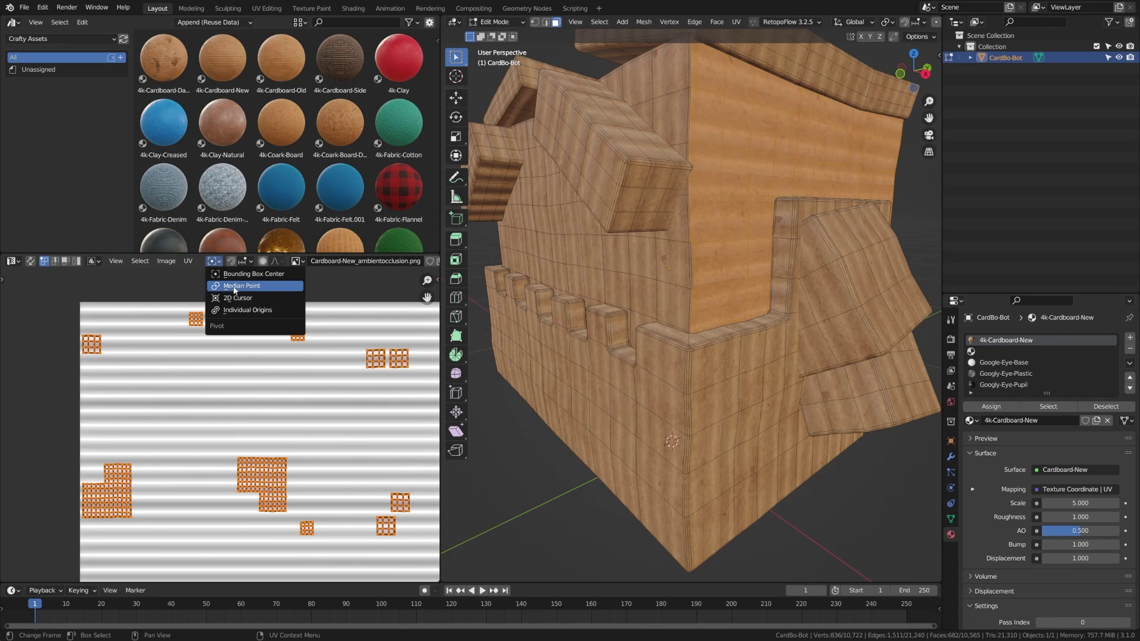
{"action": "left_click", "coordinate": [255, 308]}
{"action": "key", "text": "r"}
{"action": "key", "text": "9"}
{"action": "key", "text": "0"}
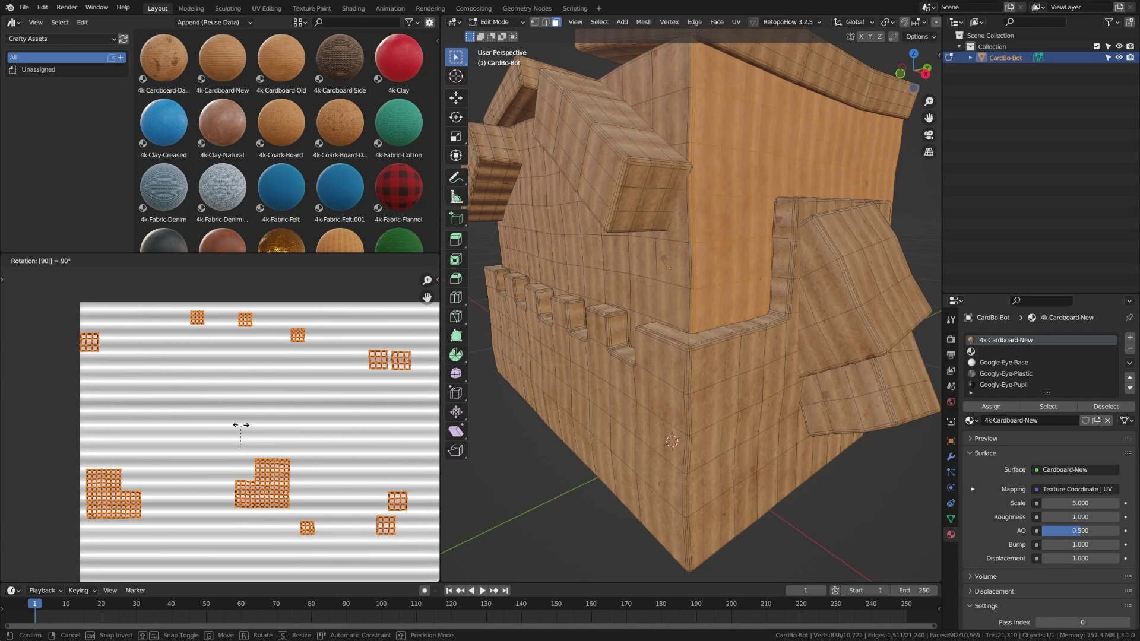
{"action": "key", "text": "Return"}
- Check the rotated corrugation around the bot, turn UV sync selection back on and return to Object Mode
{"action": "scroll", "coordinate": [719, 373], "scroll_direction": "down", "scroll_amount": 5}
{"action": "middle_click_drag", "start_coordinate": [722, 352], "coordinate": [537, 303]}
{"action": "scroll", "coordinate": [606, 360], "scroll_direction": "up", "scroll_amount": 2}
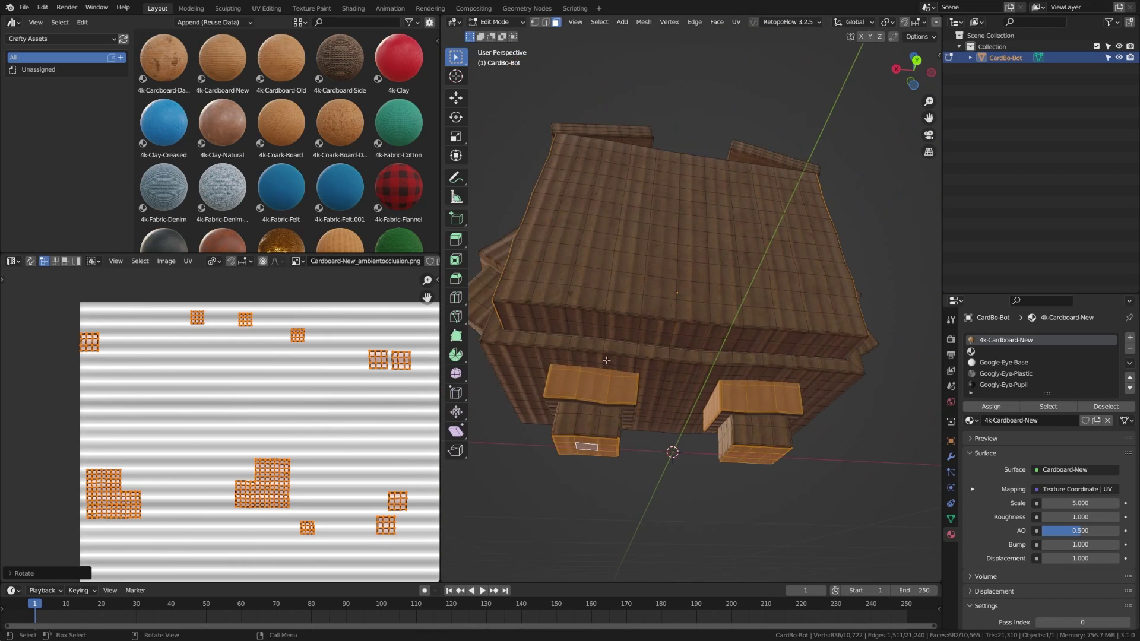
{"action": "left_click", "coordinate": [30, 261]}
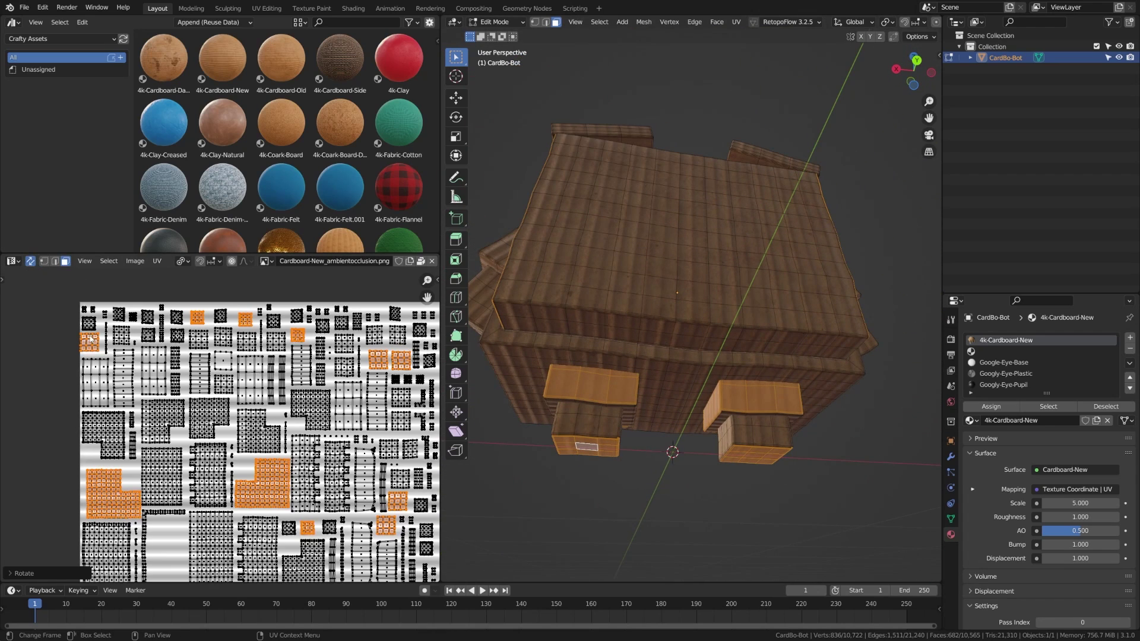
{"action": "scroll", "coordinate": [262, 425], "scroll_direction": "up", "scroll_amount": 3}
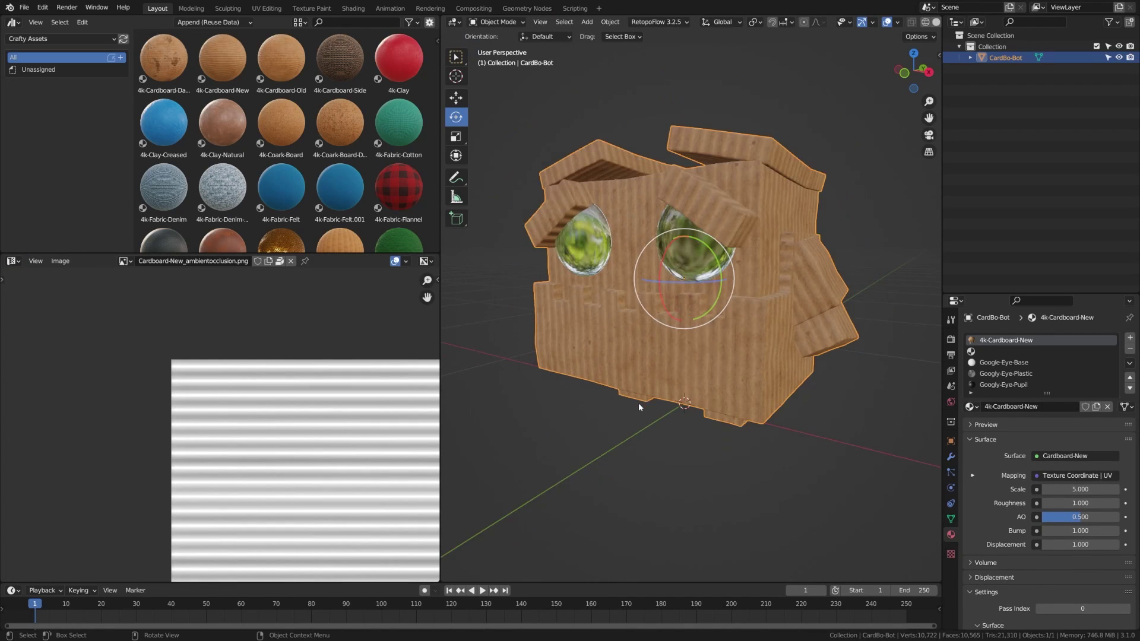
- Set the 4k-Cardboard-New material's Scale to 3
{"action": "left_click", "coordinate": [1091, 488]}
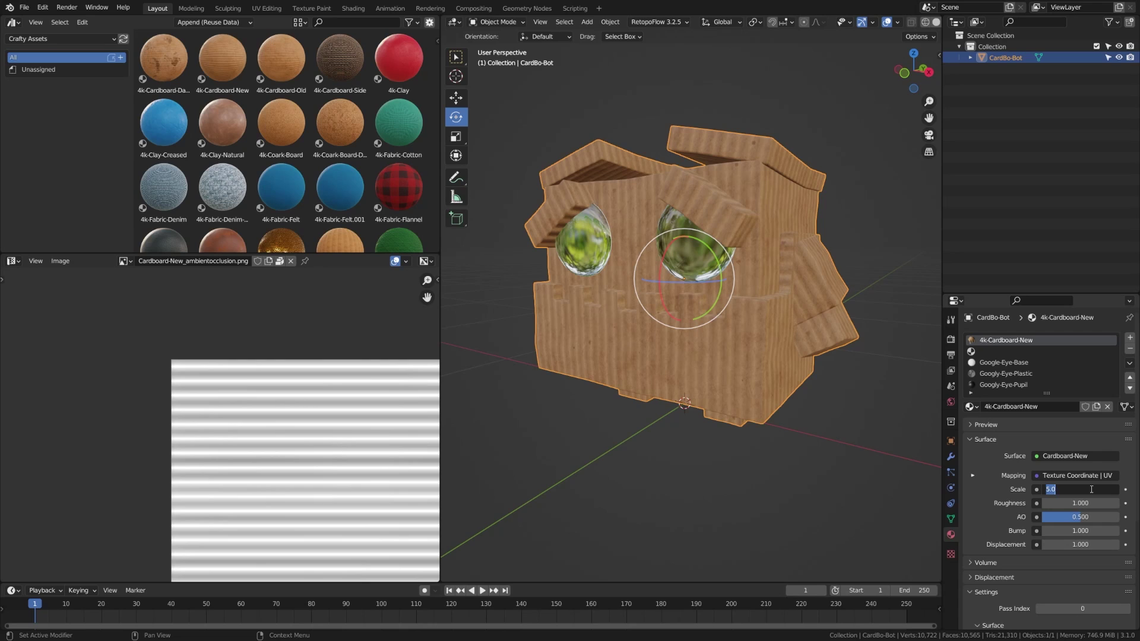
{"action": "type", "text": "3"}
{"action": "key", "text": "Return"}
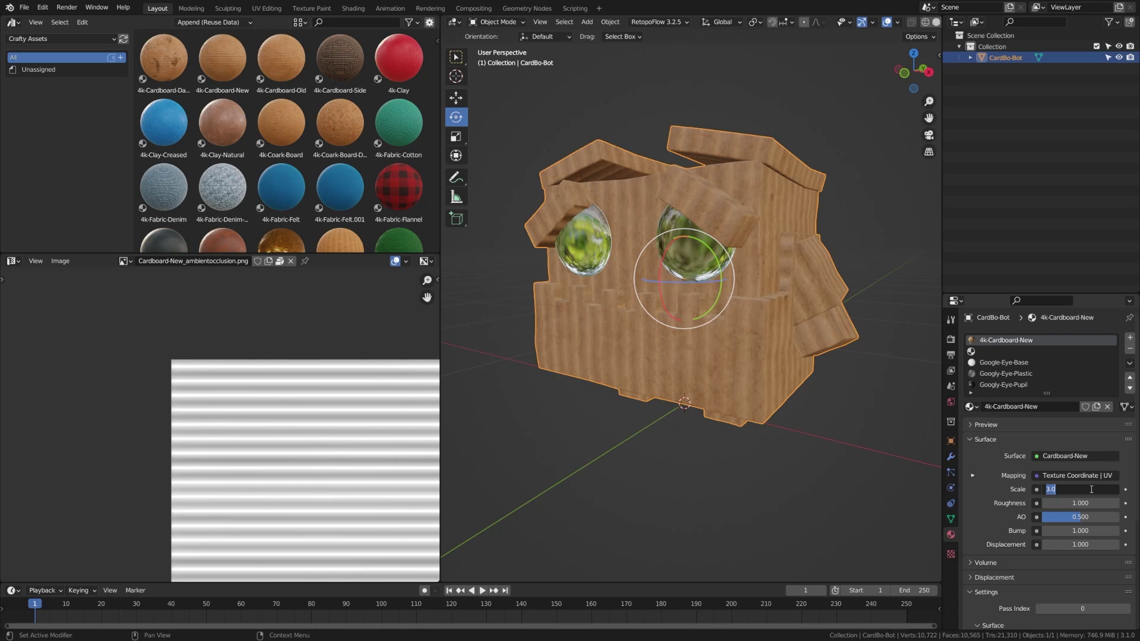
- Set the 4k-Cardboard-New material's Scale to 4, deselect the bot and check the corrugation size
{"action": "type", "text": "4"}
{"action": "key", "text": "Return"}
{"action": "scroll", "coordinate": [806, 362], "scroll_direction": "down", "scroll_amount": 2}
{"action": "left_click", "coordinate": [802, 343]}
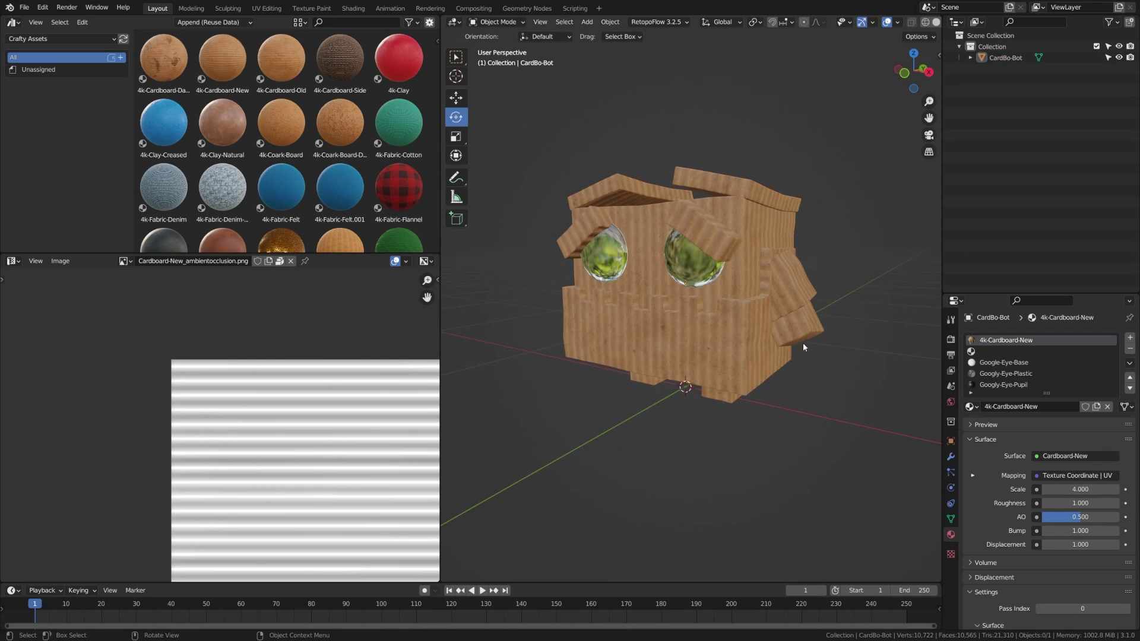
{"action": "middle_click_drag", "start_coordinate": [802, 343], "coordinate": [766, 356]}
{"action": "scroll", "coordinate": [781, 364], "scroll_direction": "up", "scroll_amount": 2}
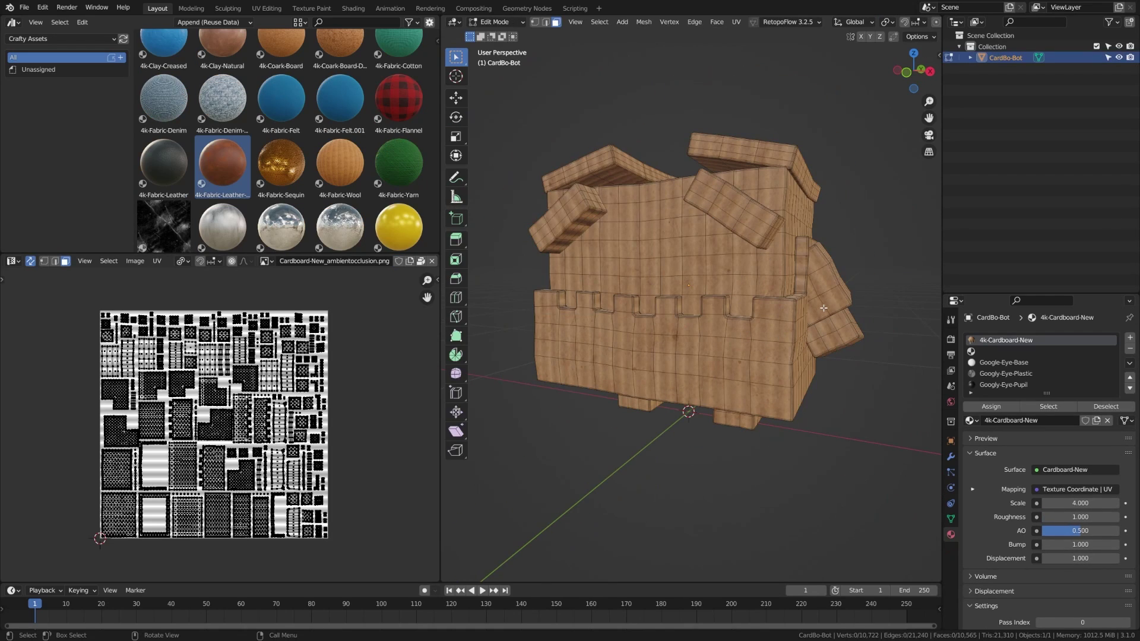
- In Edit Mode, select the linked faces of both eyebrows, the upper arms and the upper legs
{"action": "key", "text": "l"}
{"action": "key", "text": "l"}
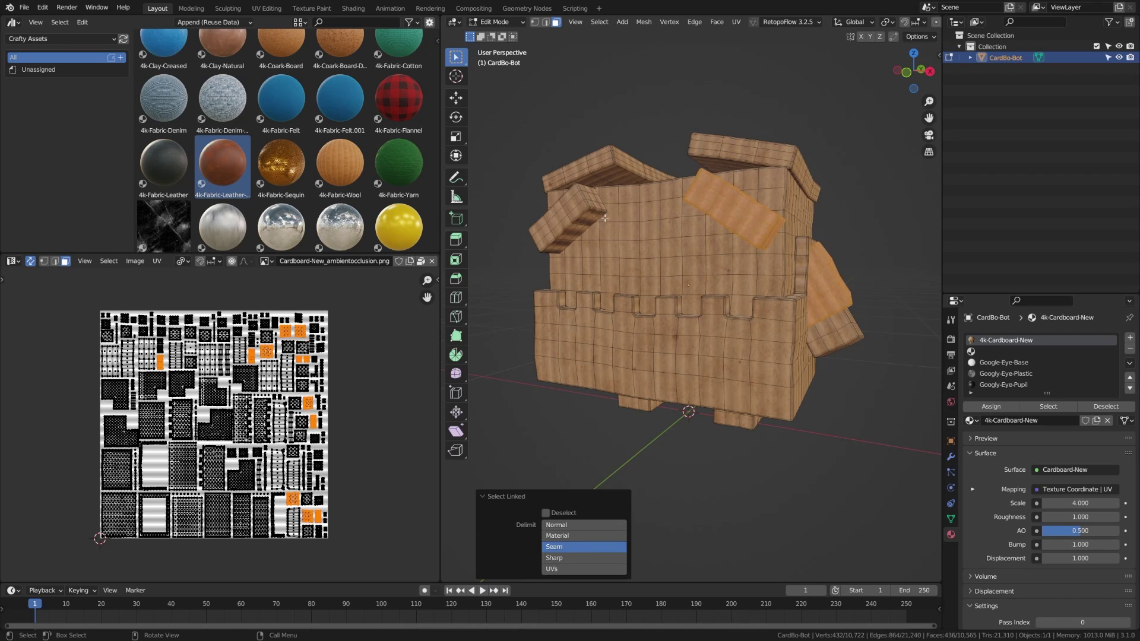
{"action": "key", "text": "l"}
{"action": "middle_click_drag", "start_coordinate": [574, 220], "coordinate": [656, 301]}
{"action": "key", "text": "l"}
{"action": "middle_click_drag", "start_coordinate": [585, 279], "coordinate": [531, 205]}
{"action": "key", "text": "l"}
{"action": "key", "text": "l"}
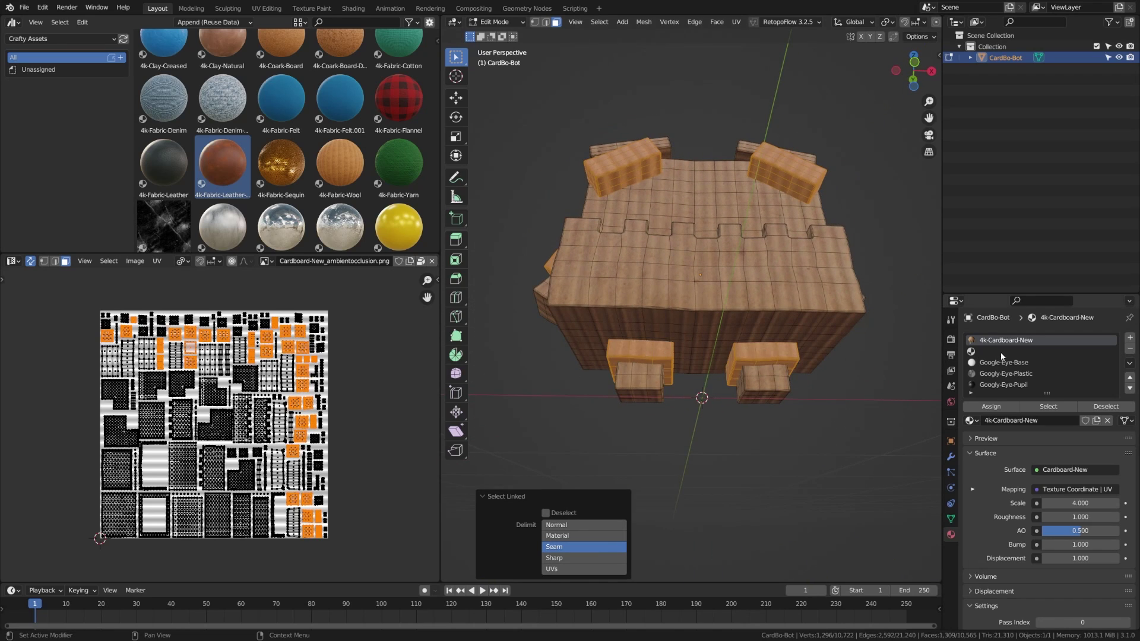
- Assign the selected faces to the empty material slot and return to Object Mode
{"action": "left_click", "coordinate": [1001, 353]}
{"action": "left_click", "coordinate": [990, 406]}
{"action": "key", "text": "Tab"}
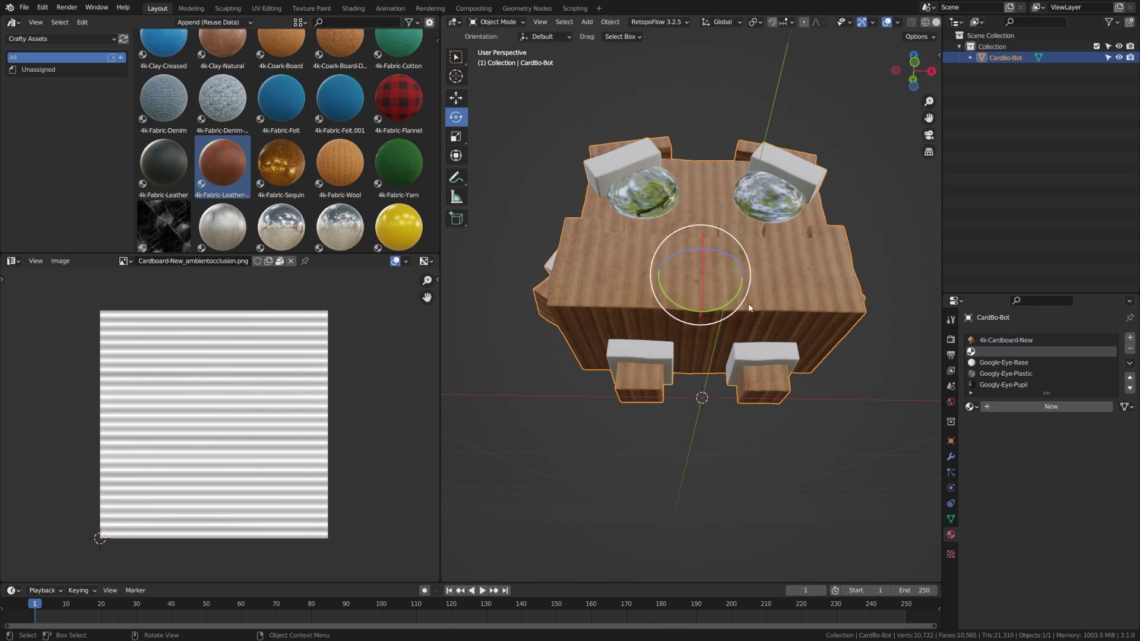
- Apply the 4k-Fabric-Leather-Damaged asset to the bot's blank eyebrow
{"action": "middle_click_drag", "start_coordinate": [683, 320], "coordinate": [754, 345]}
{"action": "left_click_drag", "start_coordinate": [240, 175], "coordinate": [577, 206]}
{"action": "left_click_drag", "start_coordinate": [584, 245], "coordinate": [585, 249]}
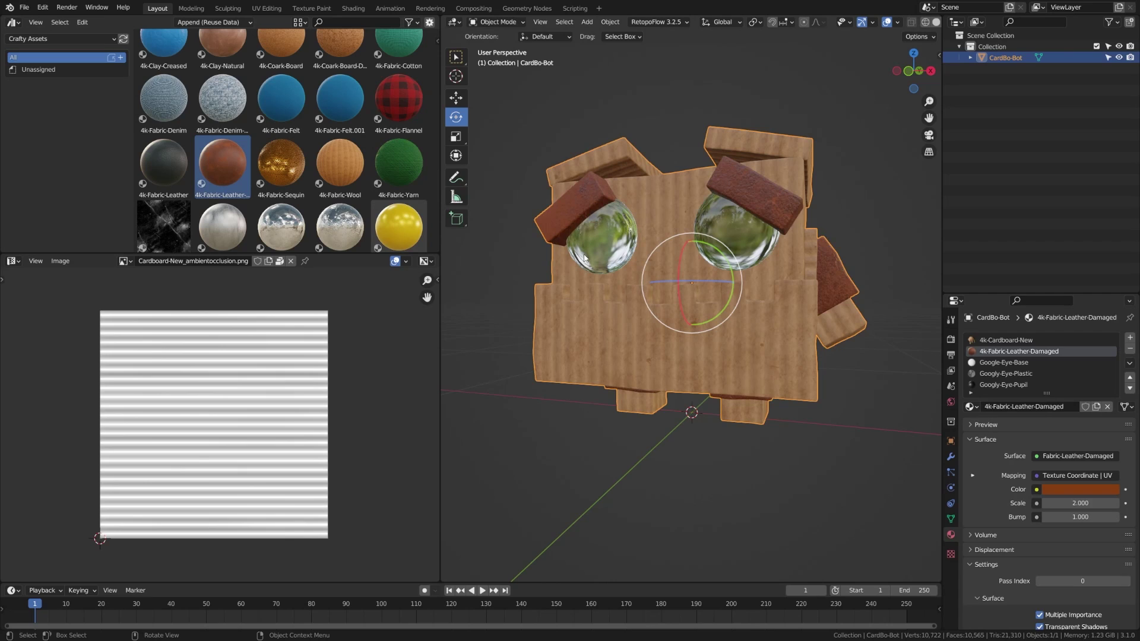
- Adjust the leather material's color to a lighter orange-brown with hue 0.038, saturation 0.951 and value 0.311
{"action": "mouse_move", "coordinate": [739, 276]}
{"action": "middle_mouse_down"}
{"action": "mouse_move", "coordinate": [709, 286]}
{"action": "mouse_move", "coordinate": [702, 307]}
{"action": "mouse_move", "coordinate": [728, 287]}
{"action": "middle_mouse_up"}
{"action": "scroll", "coordinate": [709, 286], "scroll_direction": "up", "scroll_amount": 1}
{"action": "left_click", "coordinate": [1080, 489]}
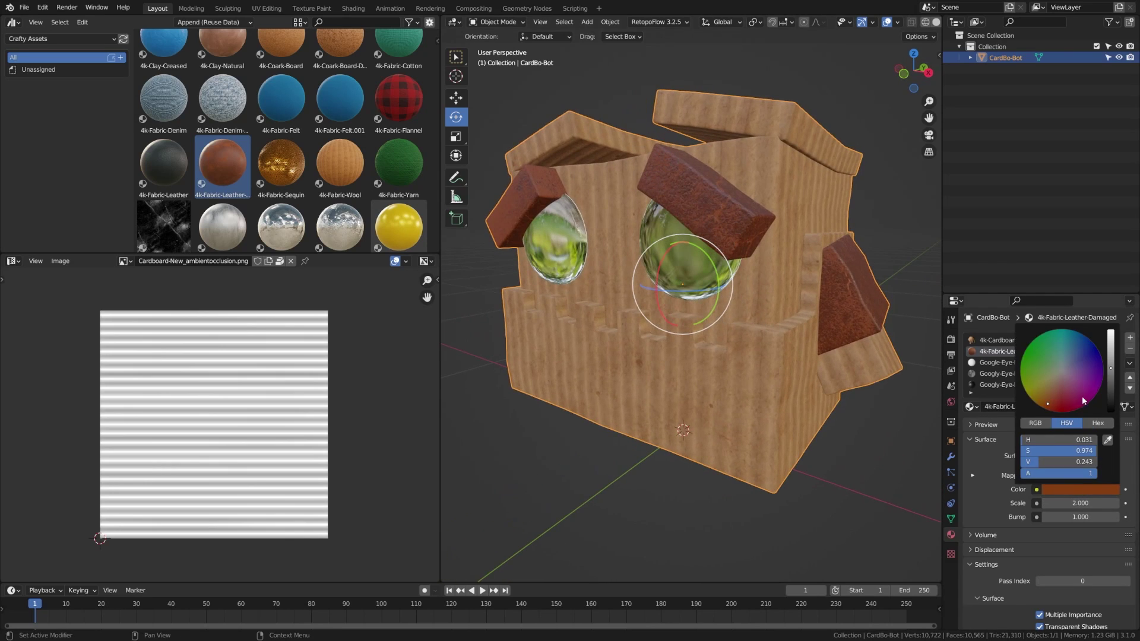
{"action": "left_click", "coordinate": [1053, 406]}
{"action": "mouse_move", "coordinate": [1048, 403]}
{"action": "left_mouse_down"}
{"action": "mouse_move", "coordinate": [1065, 404]}
{"action": "mouse_move", "coordinate": [1052, 403]}
{"action": "left_mouse_up"}
{"action": "left_click_drag", "start_coordinate": [1111, 368], "coordinate": [1111, 362]}
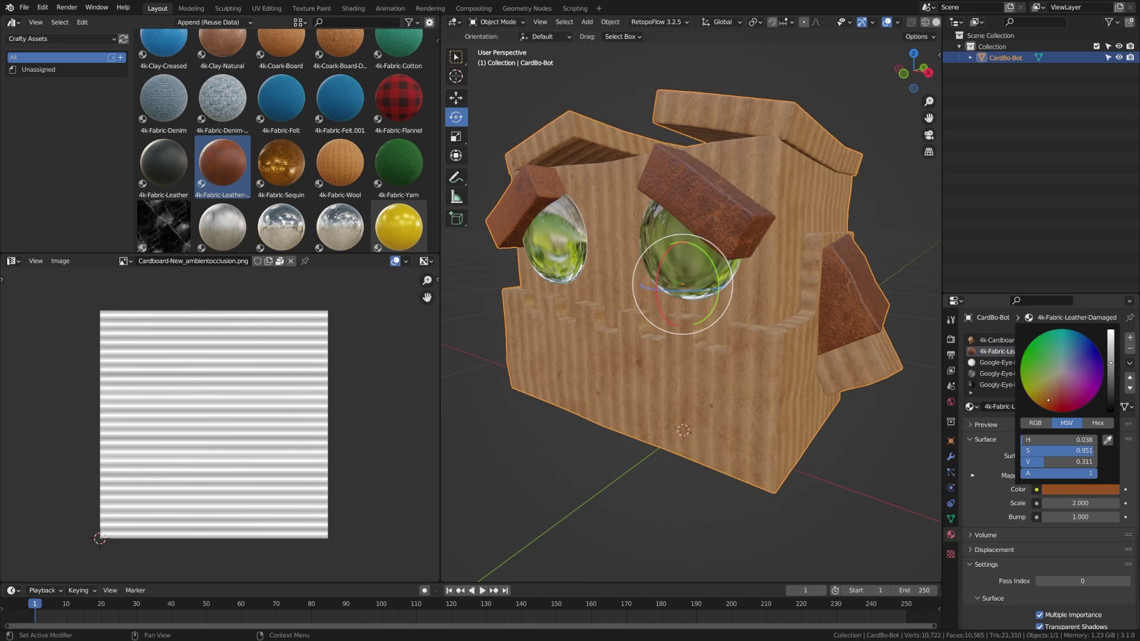
- Add a Subdivision Surface modifier to the CardBo-Bot and inspect the rendered displacement up close
{"action": "left_click", "coordinate": [951, 457]}
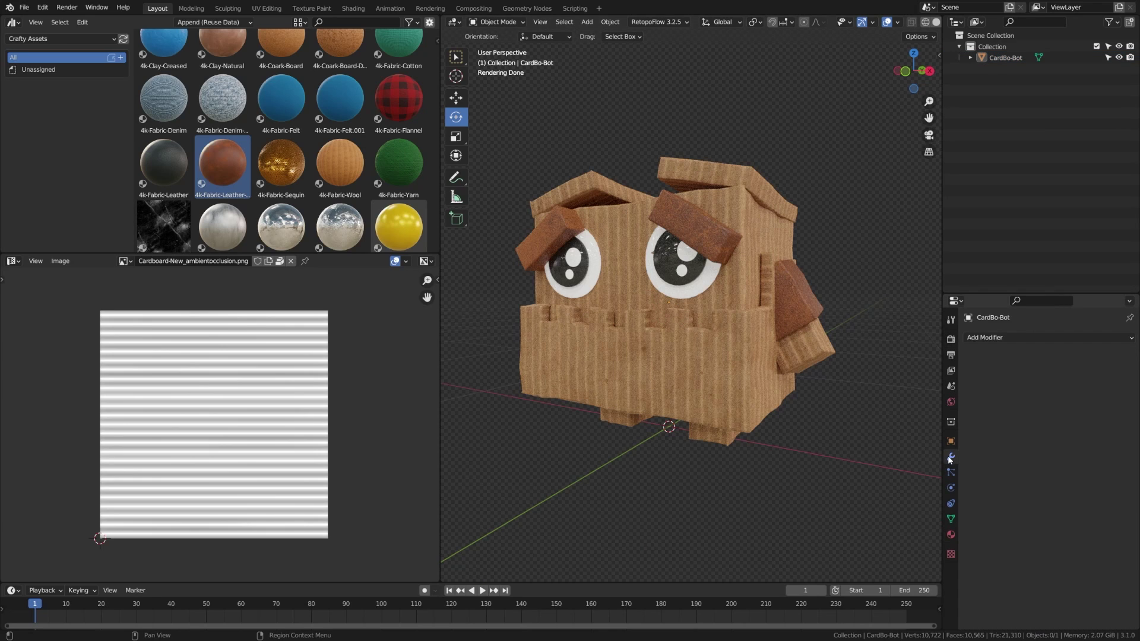
{"action": "left_click", "coordinate": [1004, 339]}
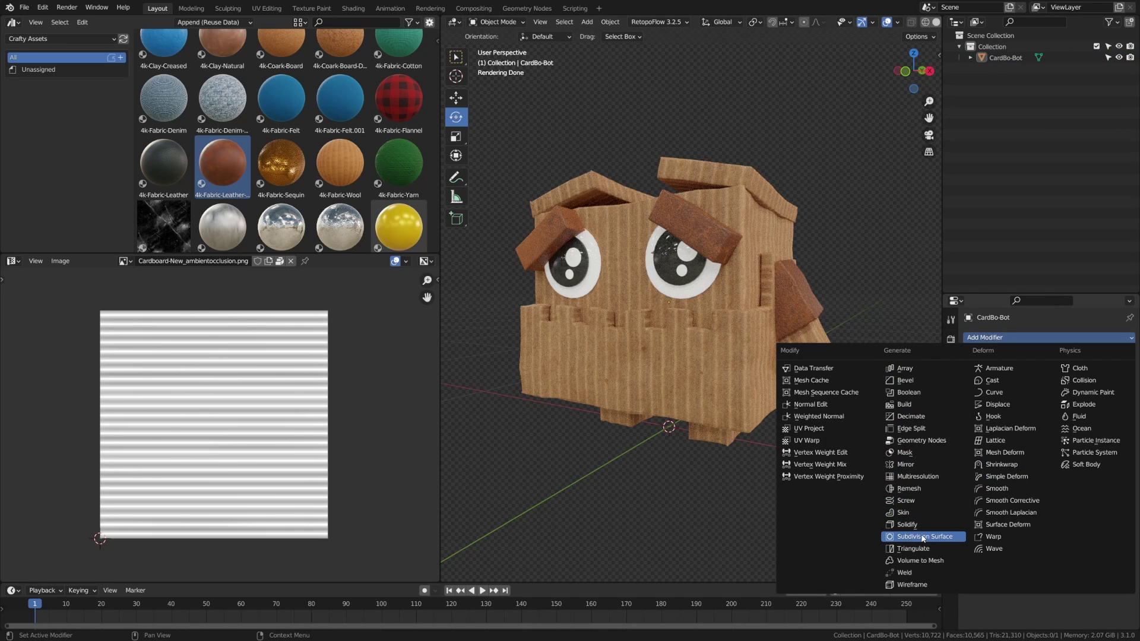
{"action": "key", "text": "Return"}
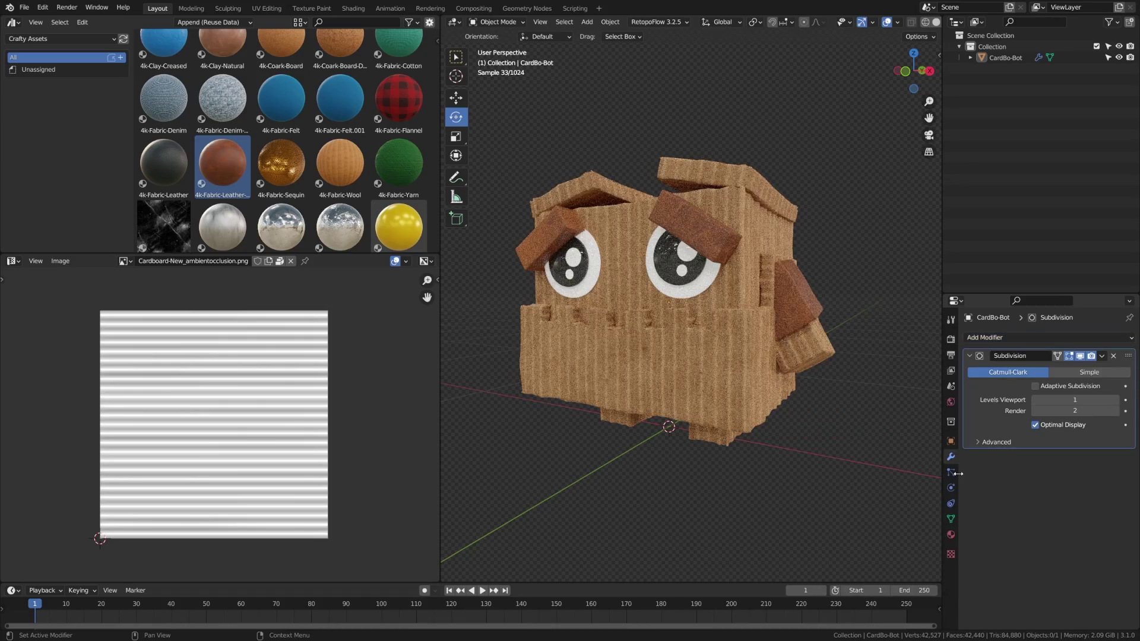
{"action": "middle_click_drag", "start_coordinate": [575, 400], "coordinate": [697, 430]}
{"action": "scroll", "coordinate": [697, 430], "scroll_direction": "up", "scroll_amount": 8}
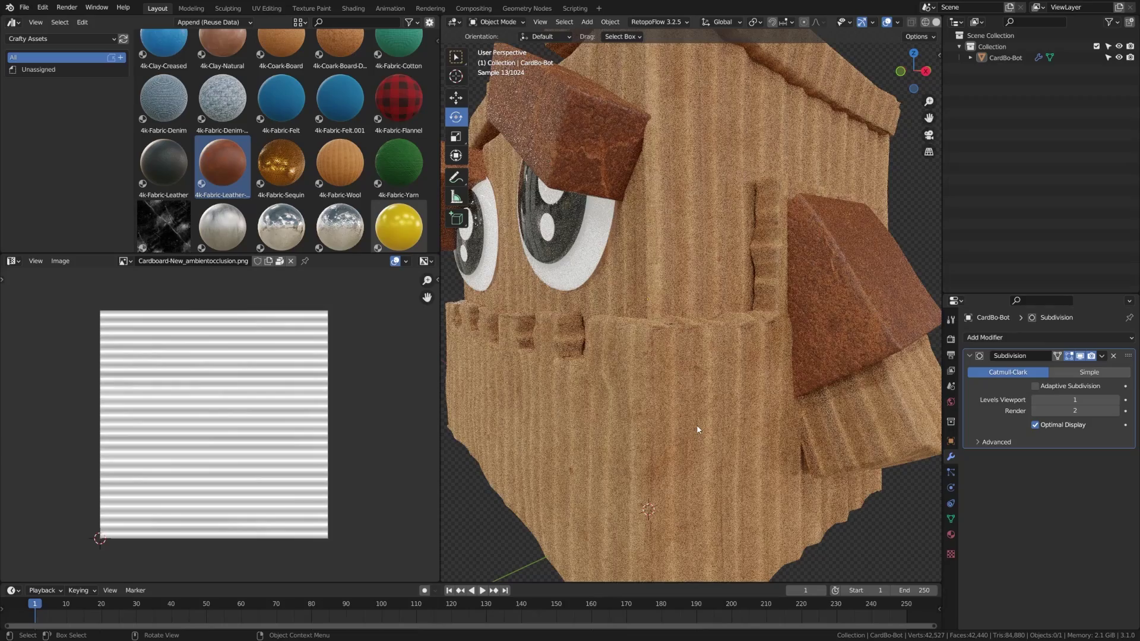
{"action": "scroll", "coordinate": [697, 429], "scroll_direction": "down", "scroll_amount": 4}
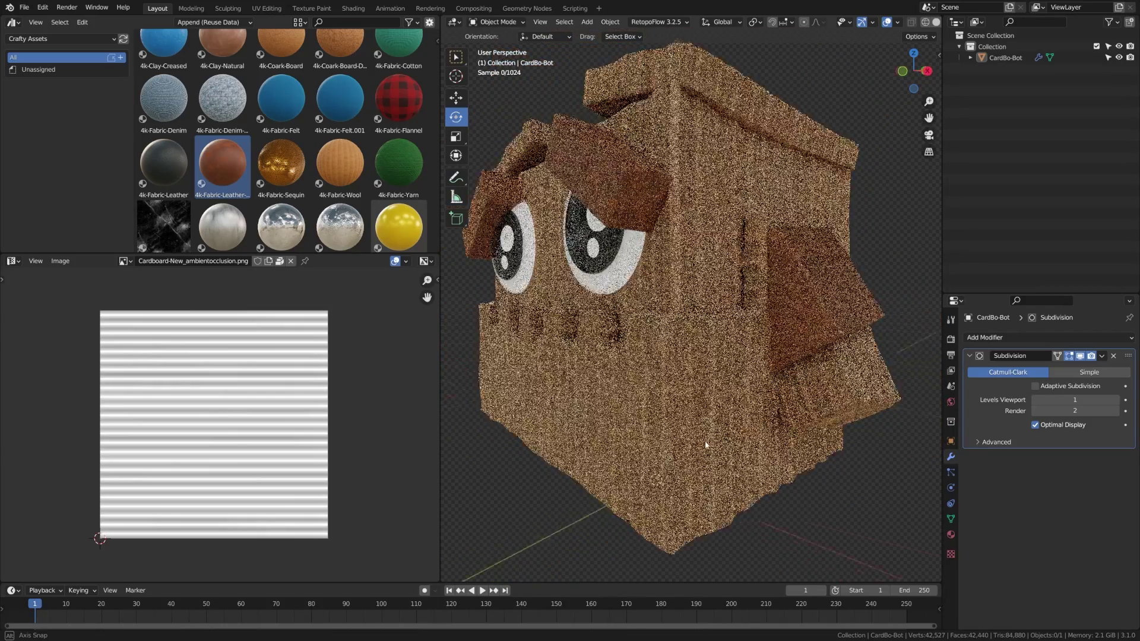
{"action": "middle_click_drag", "start_coordinate": [706, 445], "coordinate": [778, 455]}
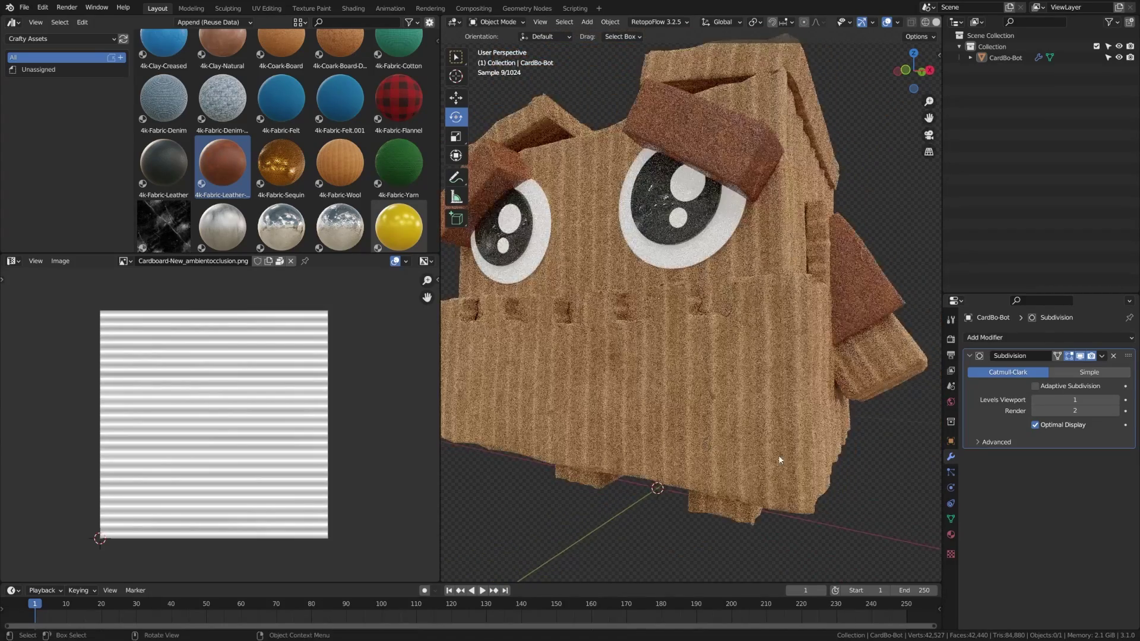
- Enable Adaptive Subdivision on the bot's Subdivision modifier and check the displaced corrugation
{"action": "left_click", "coordinate": [1034, 387]}
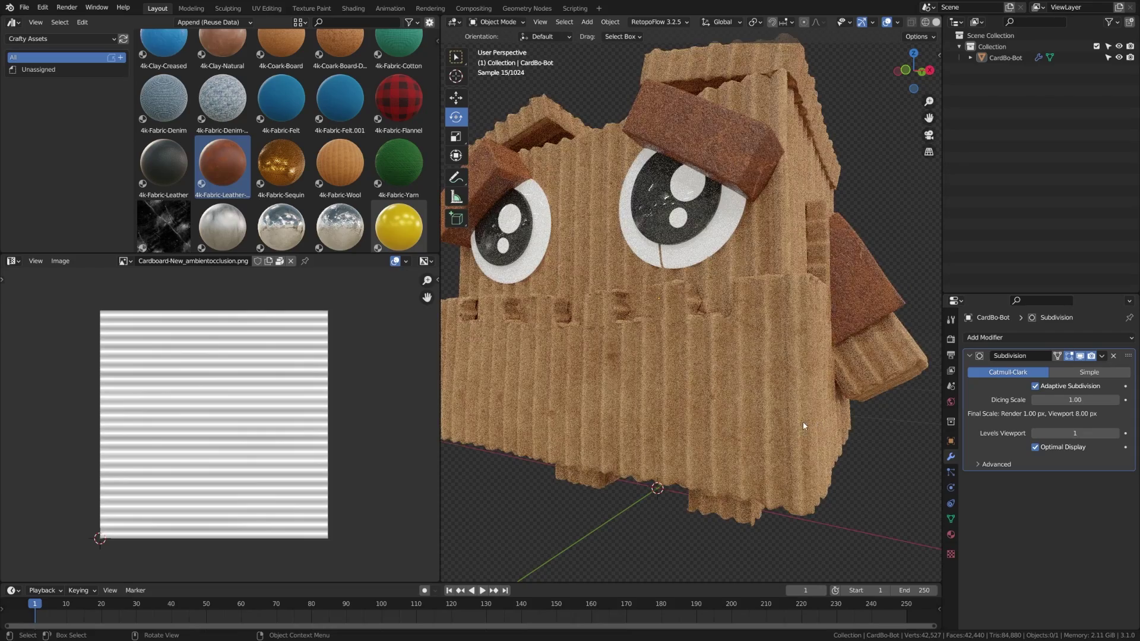
{"action": "scroll", "coordinate": [774, 434], "scroll_direction": "down", "scroll_amount": 5}
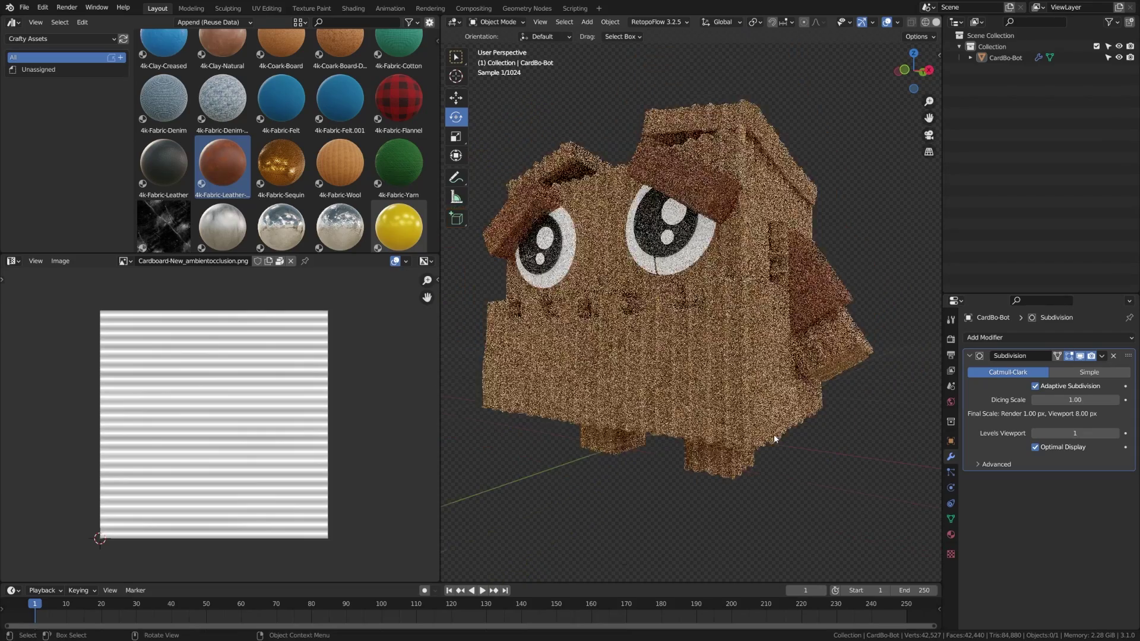
{"action": "middle_click_drag", "start_coordinate": [774, 434], "coordinate": [771, 433]}
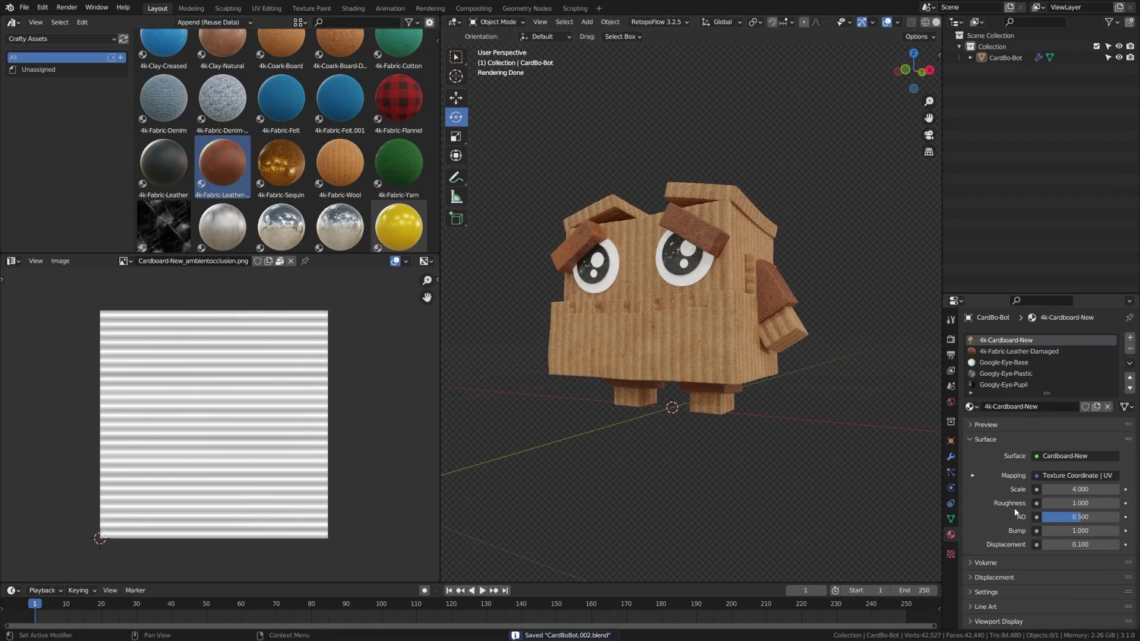
- Expand the 4k-Cardboard-New material's Settings and look through its options
{"action": "scroll", "coordinate": [1014, 507], "scroll_direction": "down", "scroll_amount": 1}
{"action": "left_click", "coordinate": [987, 578]}
{"action": "scroll", "coordinate": [1005, 564], "scroll_direction": "down", "scroll_amount": 5}
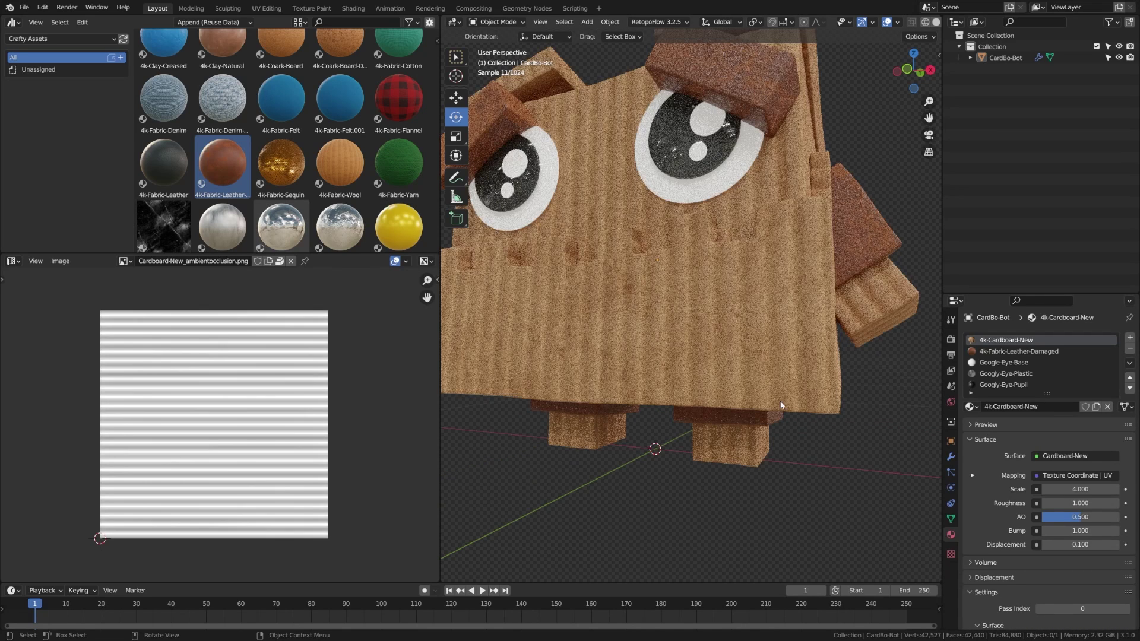
- Replace 4k-Cardboard-New in the first material slot with 4k-Paint-Brush and view the painted bot
{"action": "left_click", "coordinate": [972, 408]}
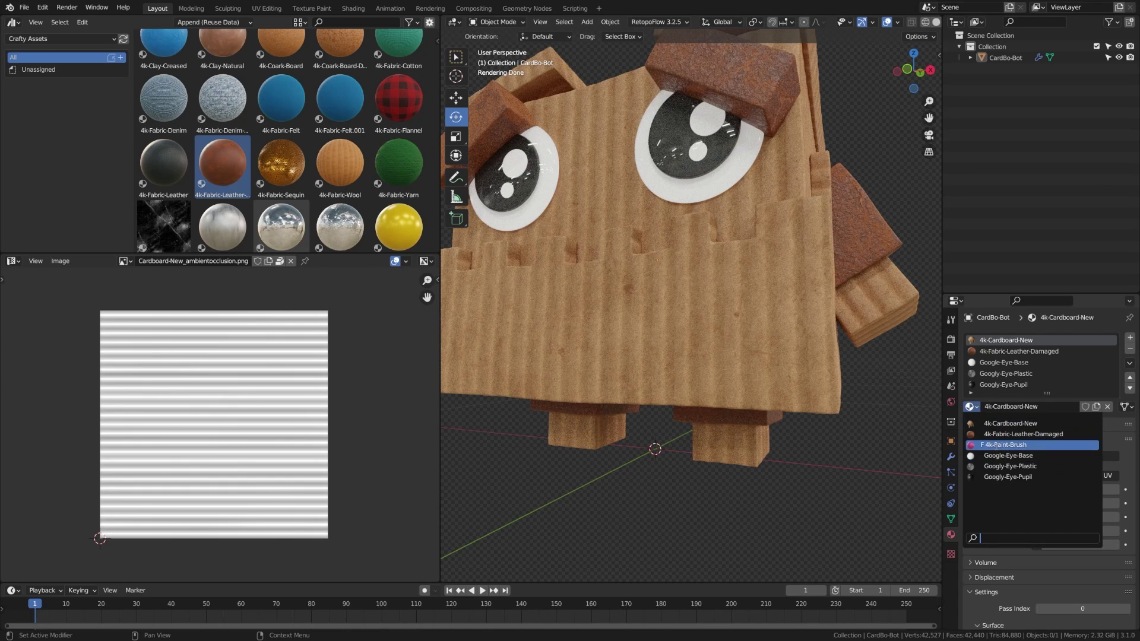
{"action": "left_click", "coordinate": [1005, 445]}
{"action": "scroll", "coordinate": [752, 367], "scroll_direction": "down", "scroll_amount": 1}
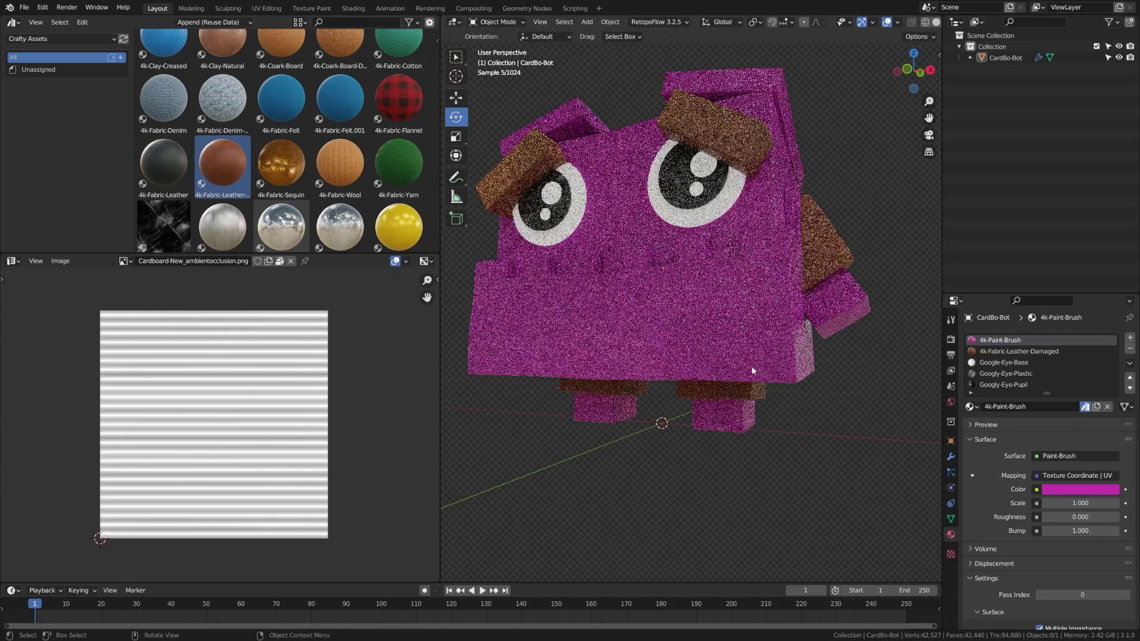
{"action": "middle_click_drag", "start_coordinate": [749, 368], "coordinate": [729, 375]}
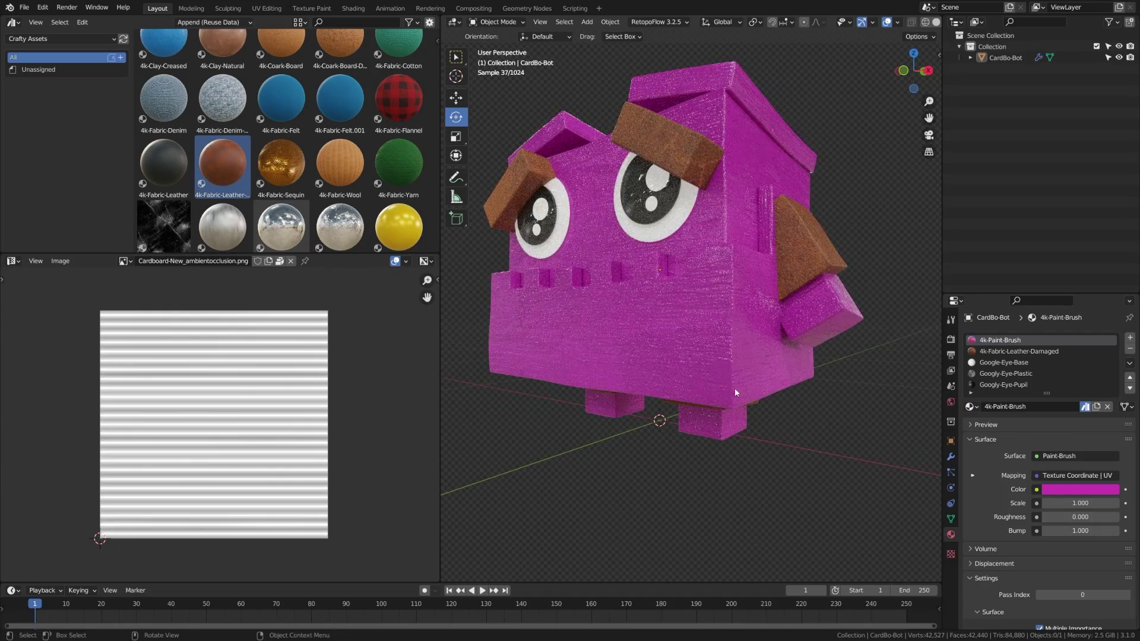
- Set the 4k-Paint-Brush material's Scale to 5 and change its color to red
{"action": "left_click", "coordinate": [1073, 503]}
{"action": "type", "text": "5"}
{"action": "key", "text": "Return"}
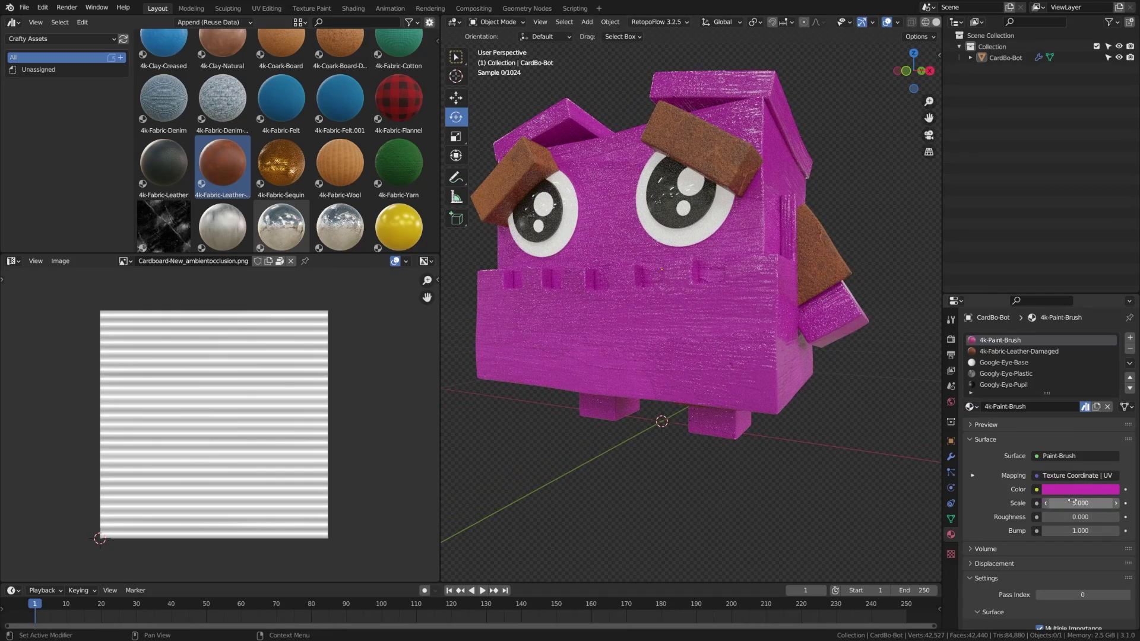
{"action": "mouse_move", "coordinate": [715, 352]}
{"action": "middle_mouse_down"}
{"action": "mouse_move", "coordinate": [730, 355]}
{"action": "mouse_move", "coordinate": [717, 346]}
{"action": "middle_mouse_up"}
{"action": "left_click", "coordinate": [1063, 485]}
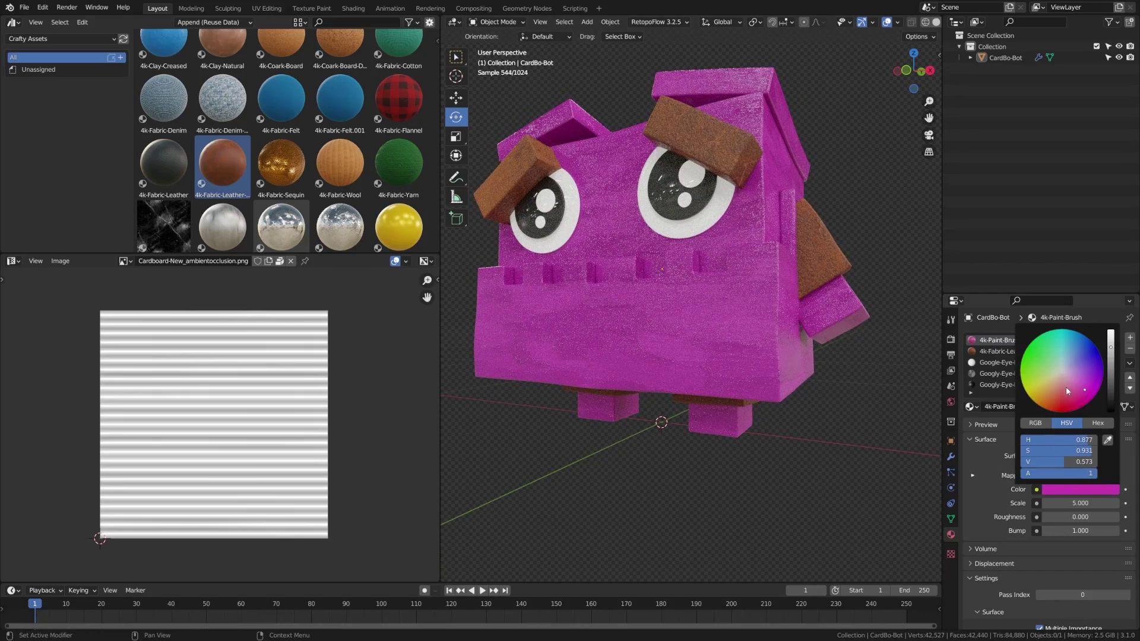
{"action": "left_click", "coordinate": [1061, 403]}
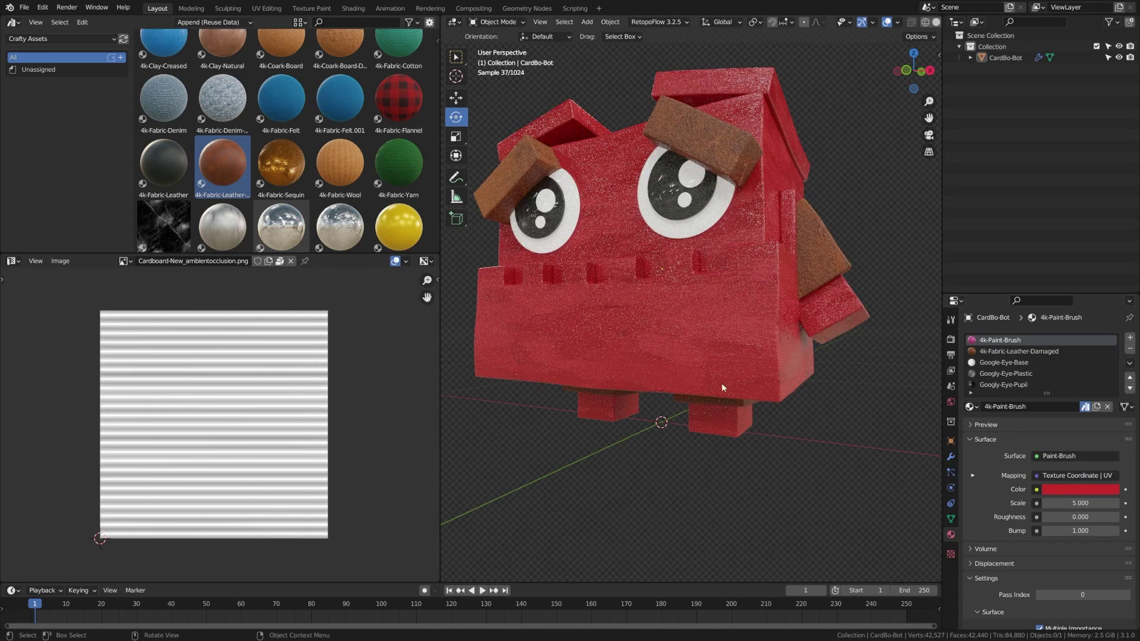
- Put 4k-Cardboard-New back in the first material slot and save the file
{"action": "left_click", "coordinate": [971, 407]}
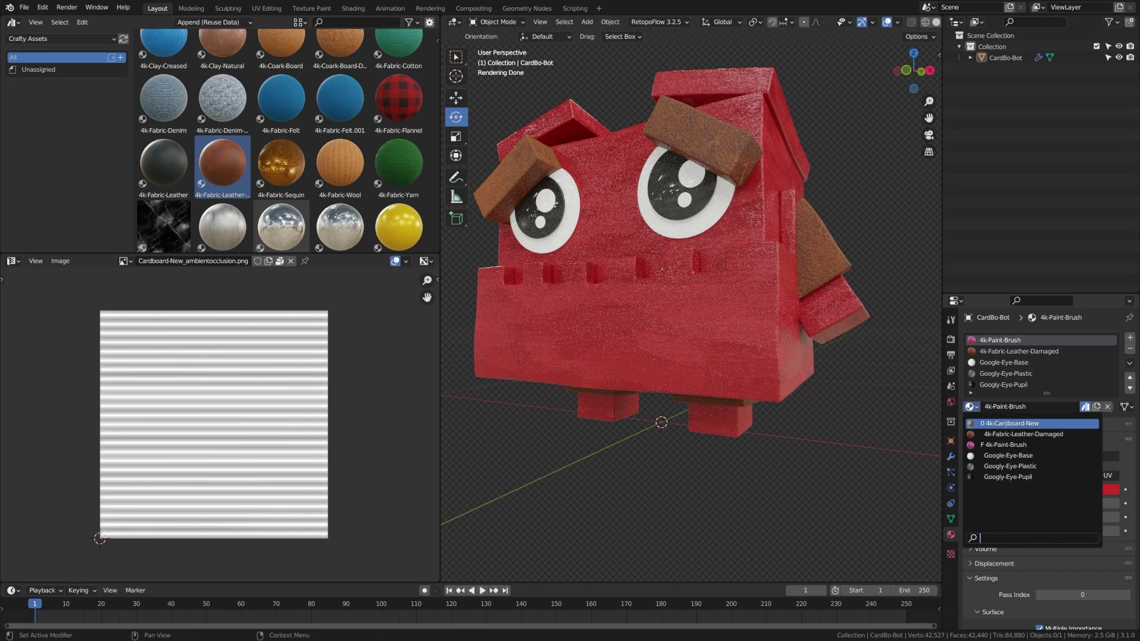
{"action": "left_click", "coordinate": [1006, 424]}
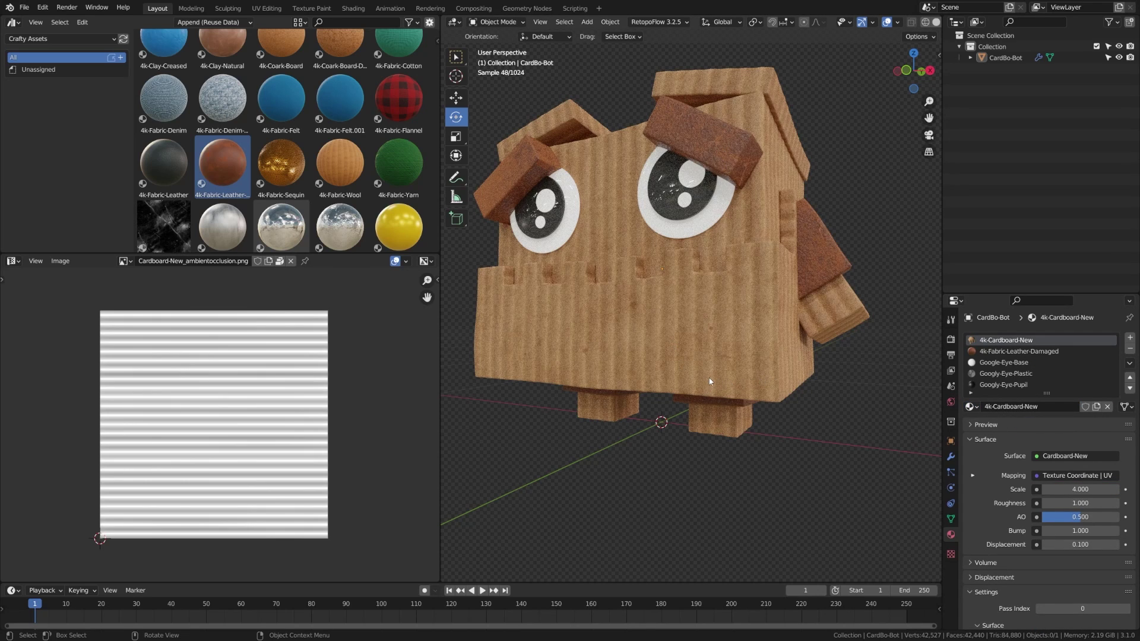
{"action": "key", "text": "ctrl+s"}
- Change the image area to the Shader Editor, hide its sidebar and frame the cardboard material's nodes
{"action": "left_click", "coordinate": [11, 261]}
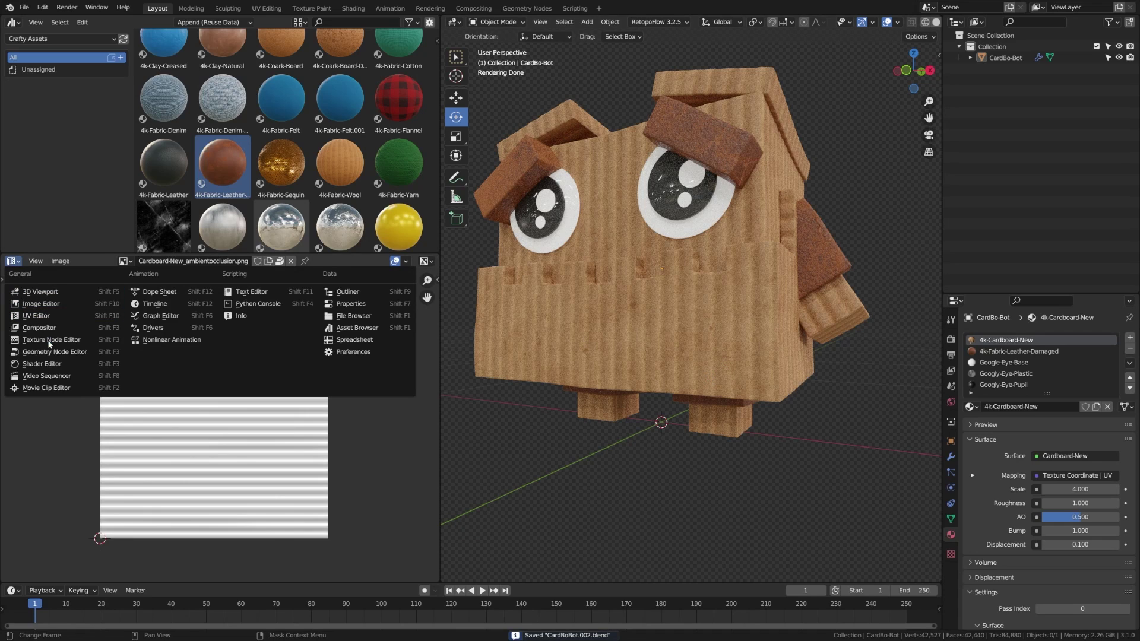
{"action": "left_click", "coordinate": [36, 361]}
{"action": "scroll", "coordinate": [198, 426], "scroll_direction": "down", "scroll_amount": 3}
{"action": "middle_click_drag", "start_coordinate": [197, 409], "coordinate": [236, 285]}
{"action": "scroll", "coordinate": [169, 389], "scroll_direction": "up", "scroll_amount": 8}
{"action": "middle_click_drag", "start_coordinate": [199, 441], "coordinate": [175, 483]}
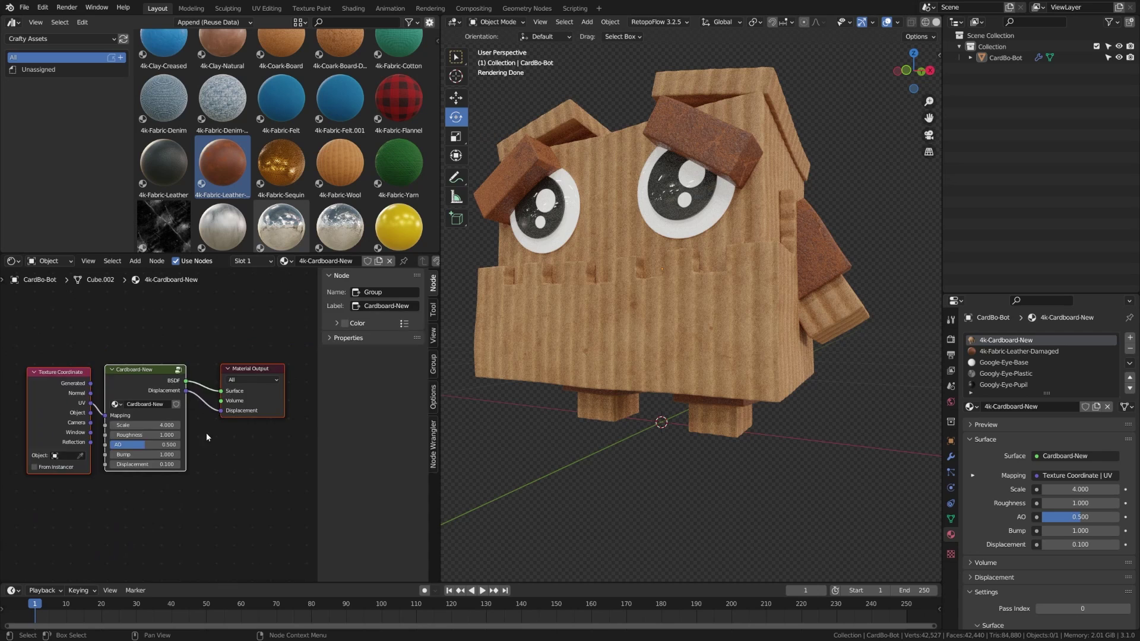
{"action": "key", "text": "n"}
{"action": "middle_click_drag", "start_coordinate": [247, 399], "coordinate": [209, 424]}
{"action": "scroll", "coordinate": [209, 424], "scroll_direction": "up", "scroll_amount": 2}
- Move the Material Output node away from the Cardboard-New group to make room between them
{"action": "left_click", "coordinate": [209, 428]}
{"action": "left_click_drag", "start_coordinate": [158, 393], "coordinate": [180, 390]}
{"action": "left_click", "coordinate": [268, 391]}
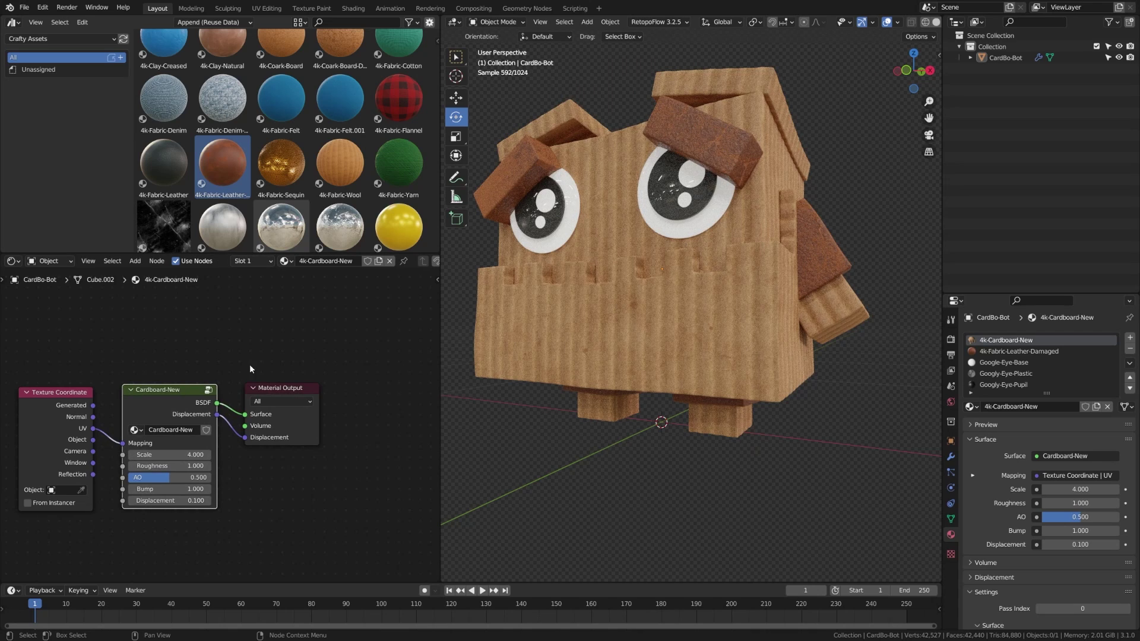
{"action": "middle_click_drag", "start_coordinate": [175, 314], "coordinate": [187, 360]}
{"action": "middle_click_drag", "start_coordinate": [249, 421], "coordinate": [233, 415]}
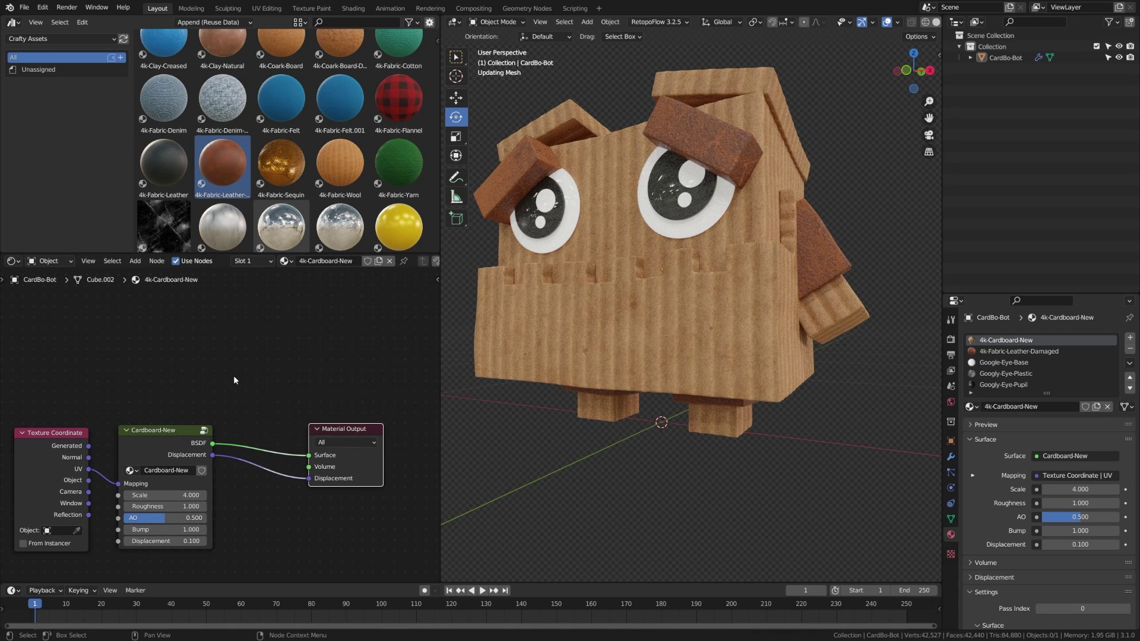
- Add a Mix Shader node on the link between the Cardboard-New BSDF and the Material Output surface
{"action": "key", "text": "shift+a"}
{"action": "left_click", "coordinate": [253, 374]}
{"action": "type", "text": "Mix"}
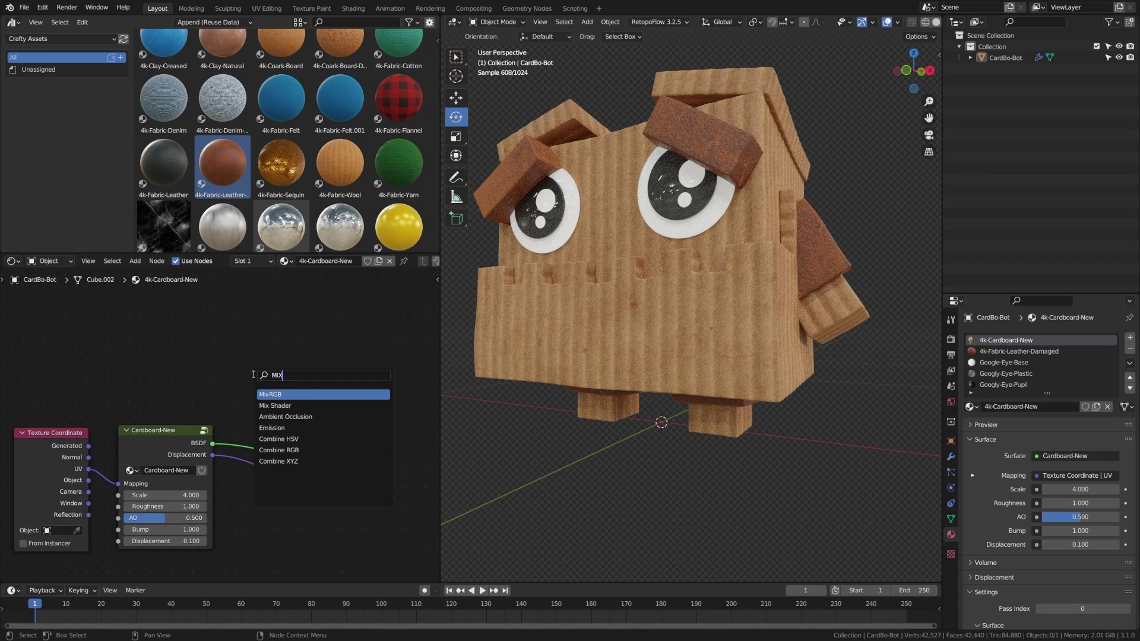
{"action": "key", "text": "Down"}
{"action": "key", "text": "Return"}
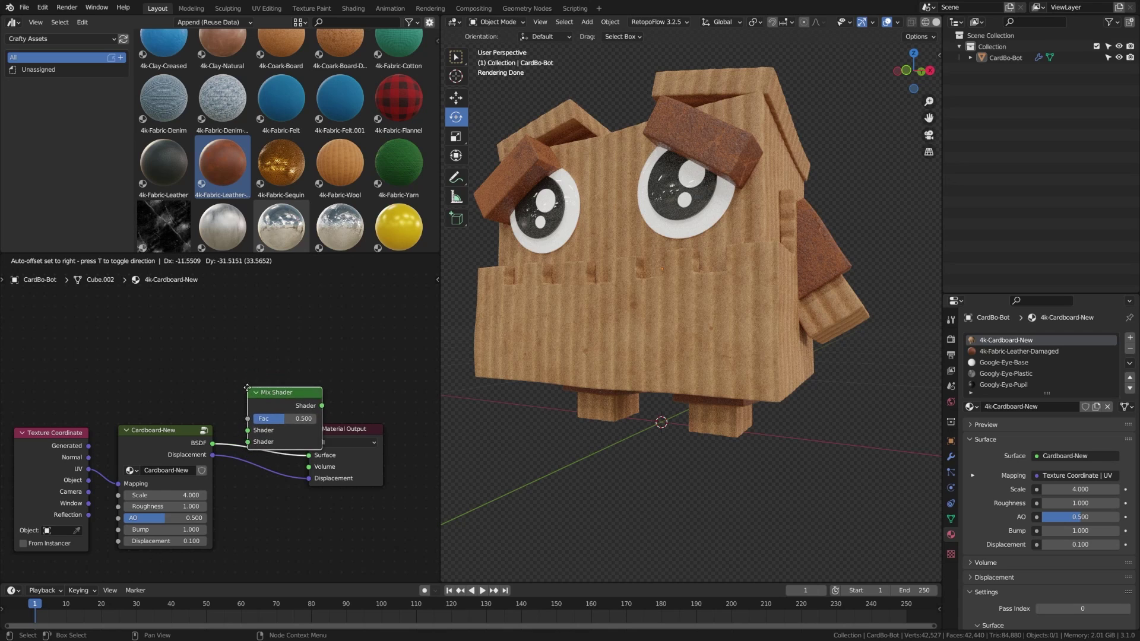
{"action": "left_click", "coordinate": [254, 389]}
{"action": "left_click_drag", "start_coordinate": [278, 403], "coordinate": [277, 390]}
- Add the Paint-Brush node group and place it above the Cardboard-New group
{"action": "key", "text": "shift+a"}
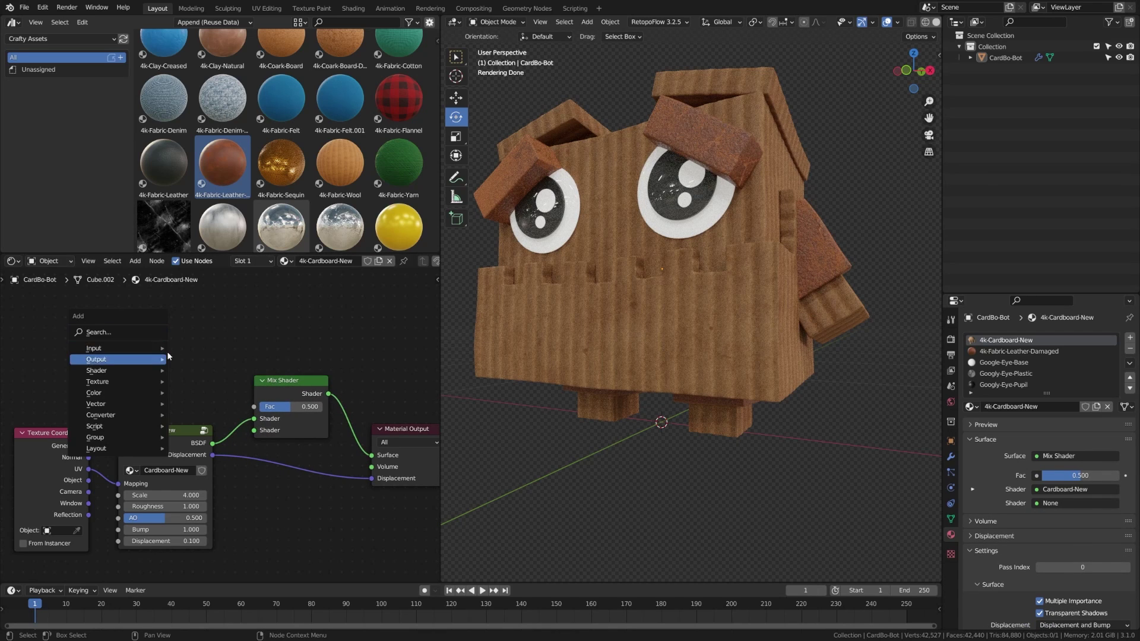
{"action": "type", "text": "PAIN"}
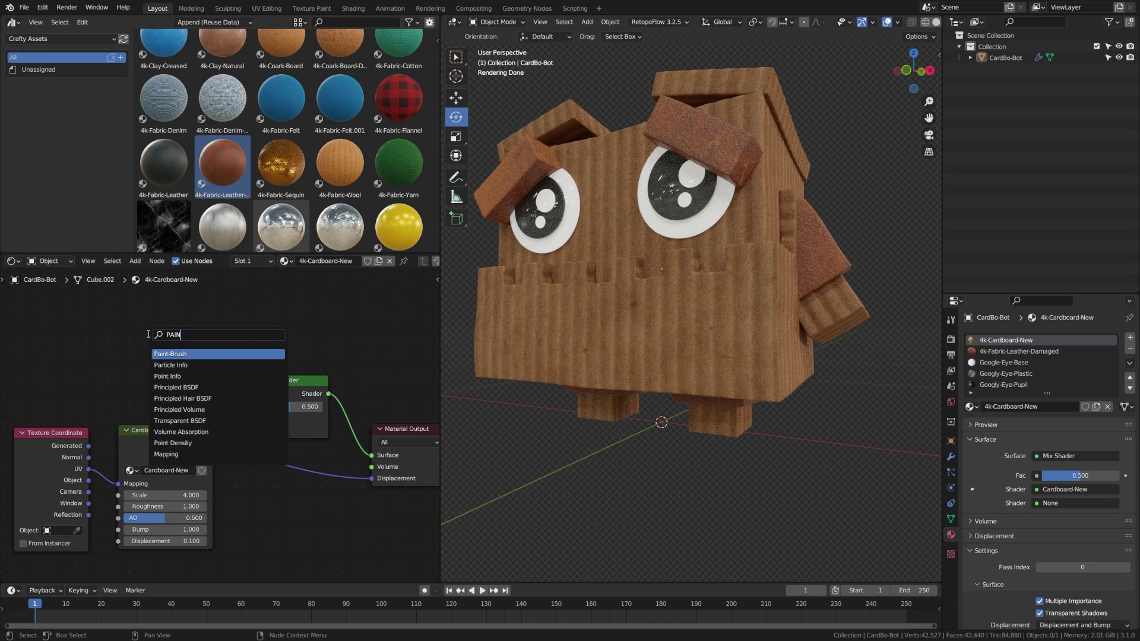
{"action": "key", "text": "Return"}
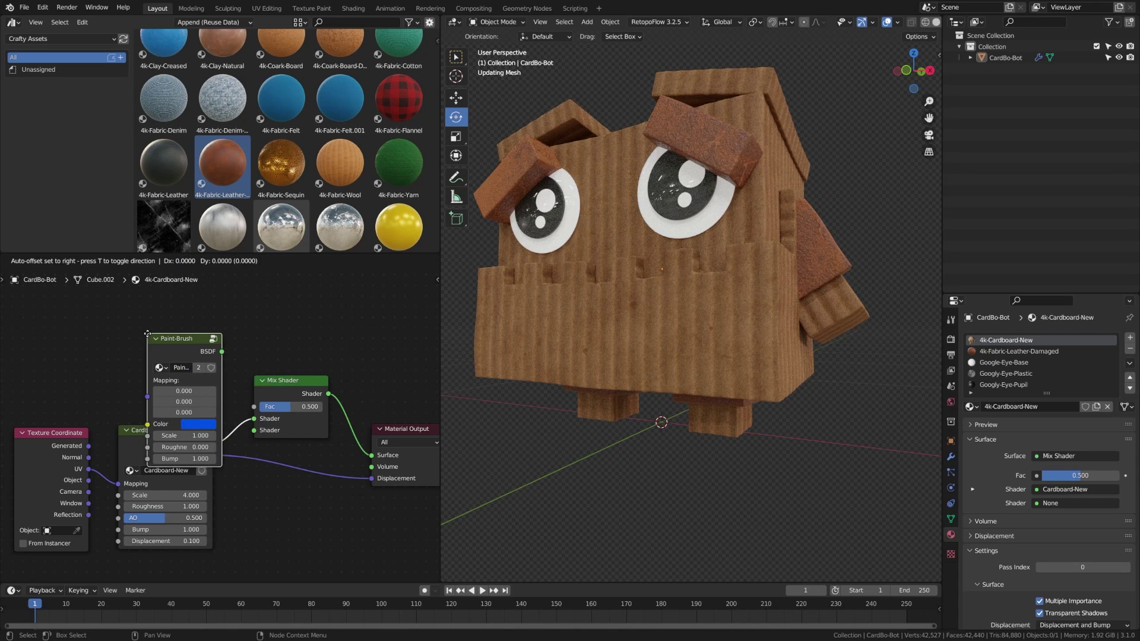
{"action": "left_click", "coordinate": [127, 338]}
{"action": "middle_click_drag", "start_coordinate": [101, 473], "coordinate": [159, 430]}
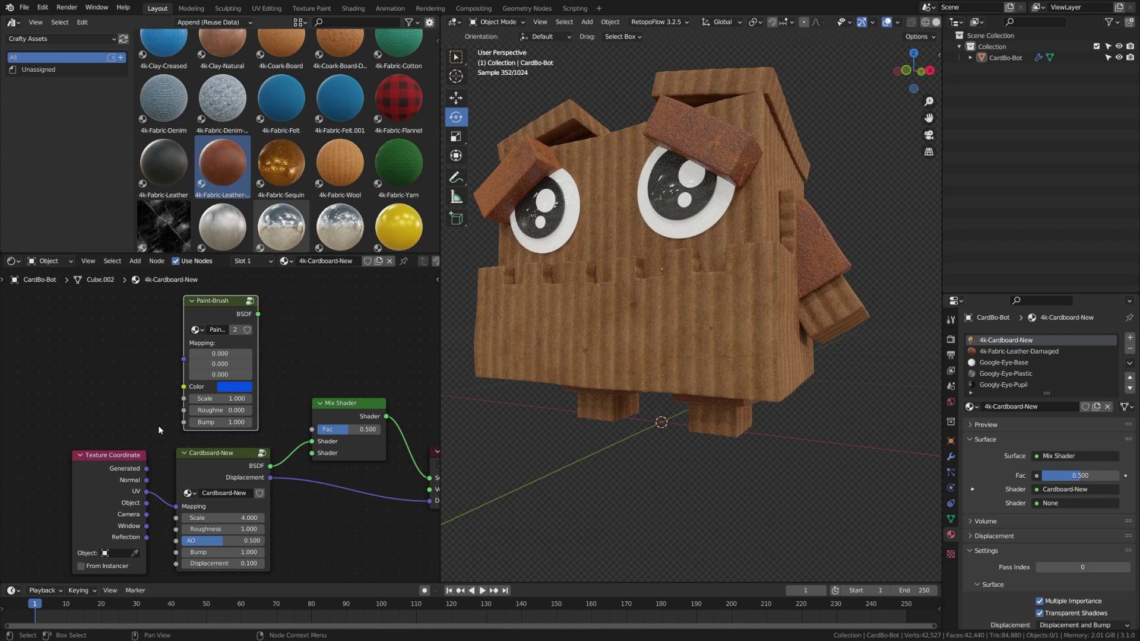
- Link the Texture Coordinate UV output to the Paint-Brush Mapping input and move the Paint-Brush node closer to Cardboard-New
{"action": "left_click_drag", "start_coordinate": [147, 491], "coordinate": [183, 359]}
{"action": "middle_click_drag", "start_coordinate": [223, 334], "coordinate": [216, 330]}
{"action": "left_click_drag", "start_coordinate": [211, 302], "coordinate": [212, 329]}
{"action": "middle_click_drag", "start_coordinate": [224, 377], "coordinate": [227, 371]}
- Set the Paint-Brush Scale to 3 and its Color to red, about hue 0.003 and saturation 0.965
{"action": "left_click", "coordinate": [220, 382]}
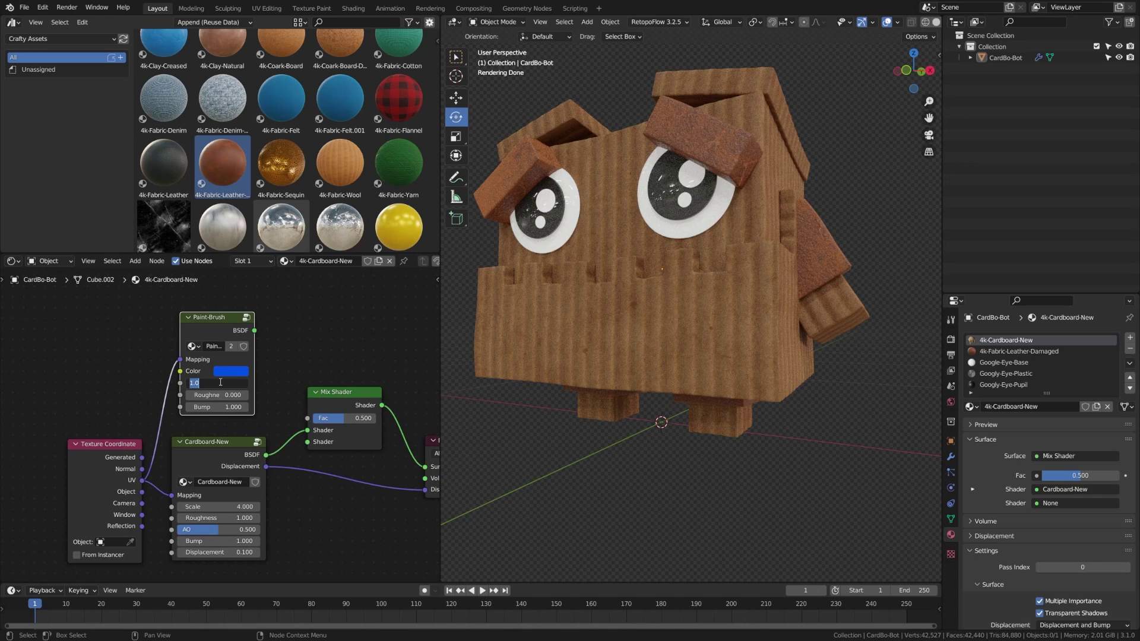
{"action": "type", "text": "3"}
{"action": "key", "text": "Return"}
{"action": "left_click", "coordinate": [237, 374]}
{"action": "left_click_drag", "start_coordinate": [275, 279], "coordinate": [257, 288]}
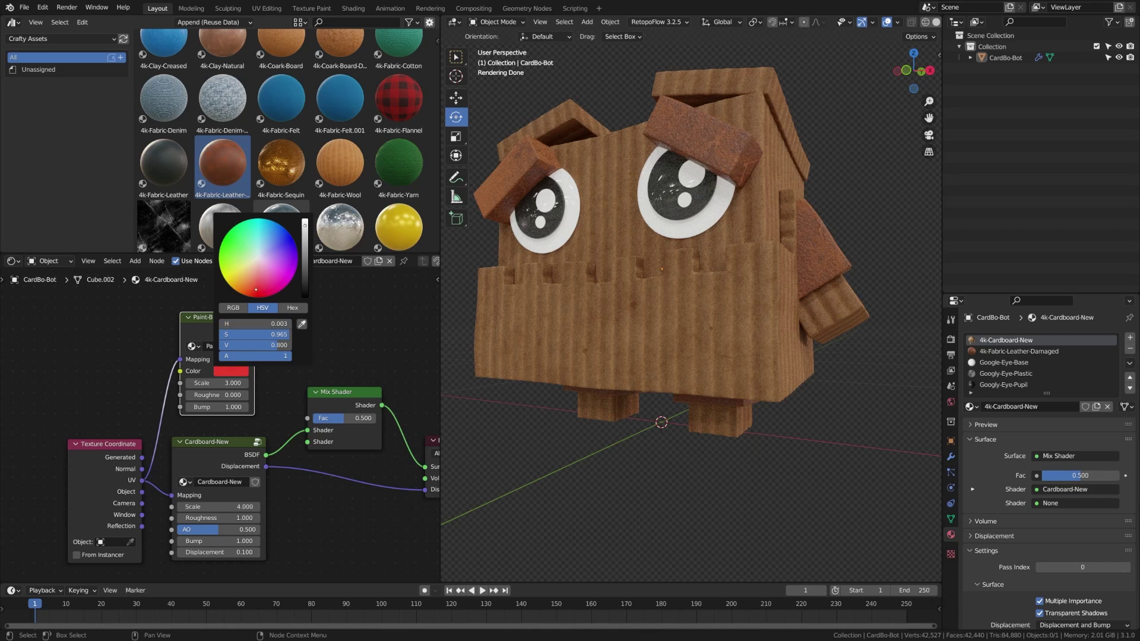
- Connect the Paint-Brush BSDF output to the second Shader input of the Mix Shader
{"action": "left_click_drag", "start_coordinate": [255, 331], "coordinate": [307, 441]}
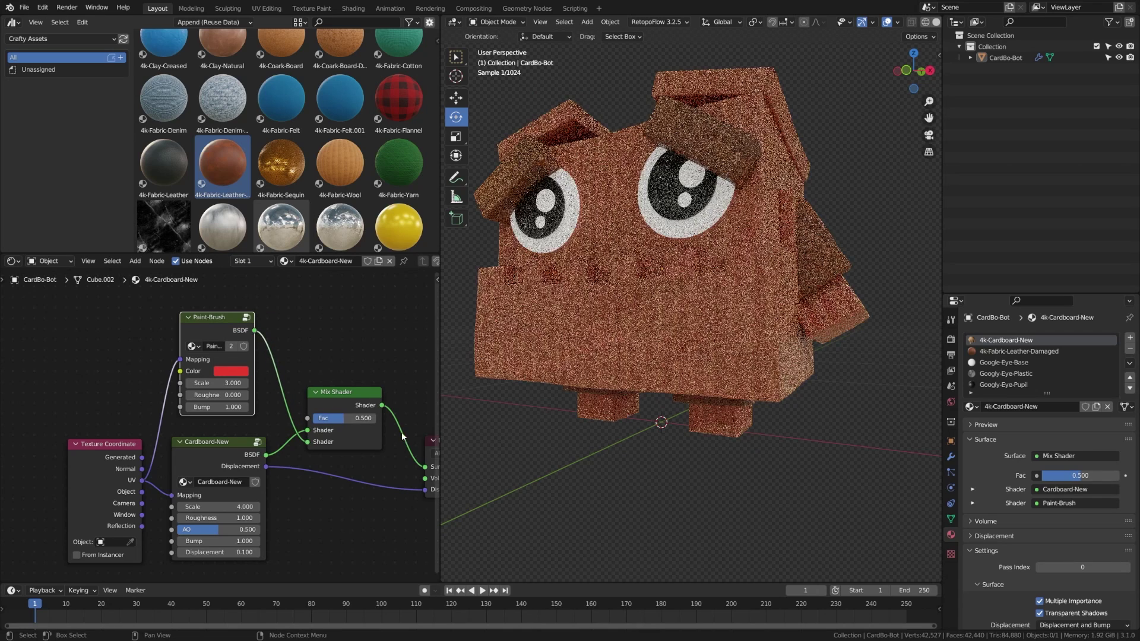
{"action": "middle_click_drag", "start_coordinate": [356, 393], "coordinate": [210, 364]}
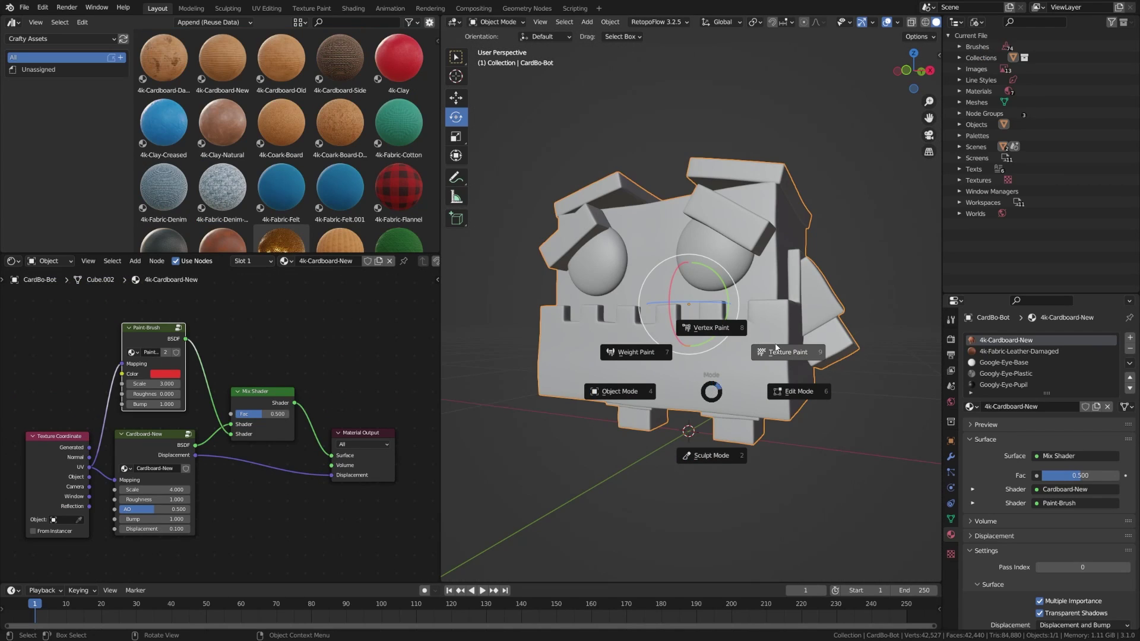
- Switch the CardBo-Bot to Texture Paint mode and keep its texture slots in Material mode
{"action": "left_click", "coordinate": [777, 351]}
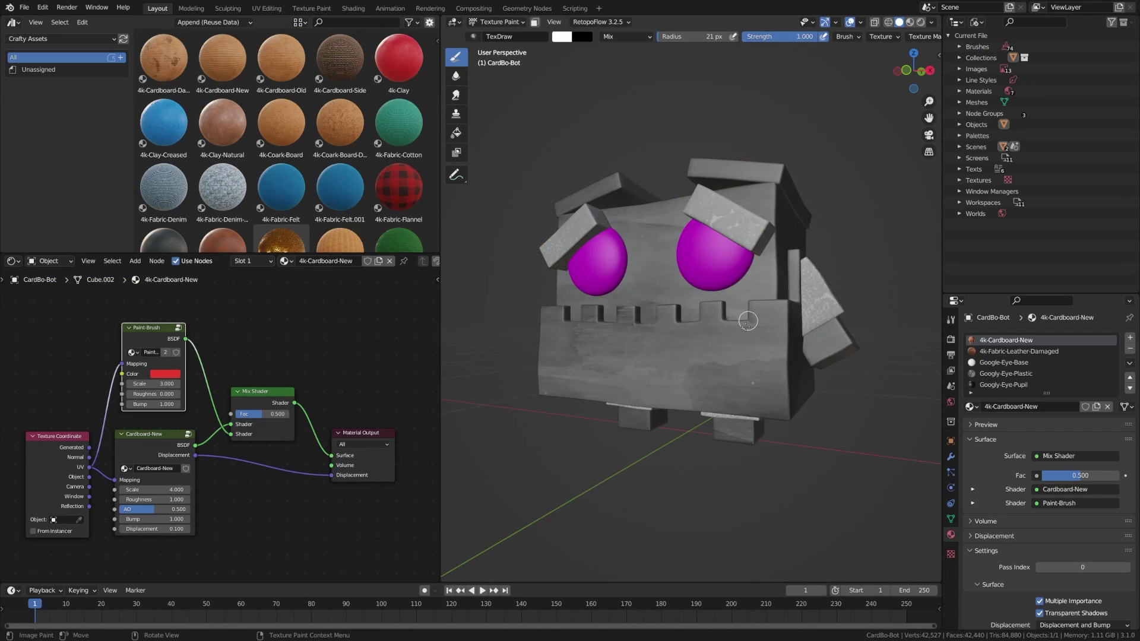
{"action": "key", "text": "n"}
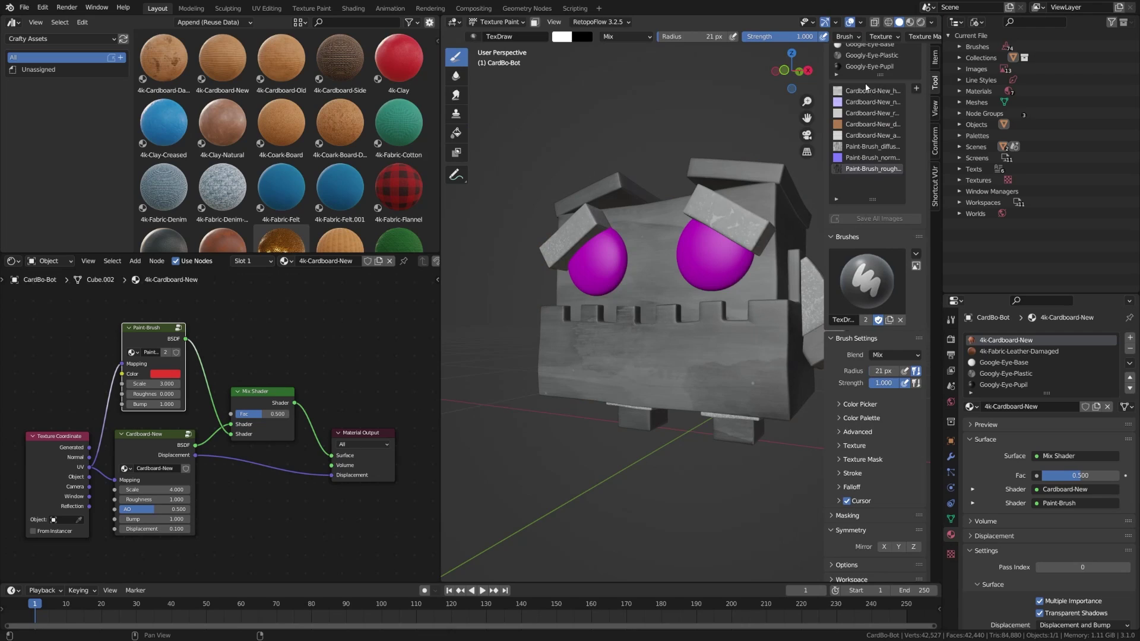
{"action": "scroll", "coordinate": [904, 102], "scroll_direction": "up", "scroll_amount": 5}
{"action": "left_click", "coordinate": [895, 107]}
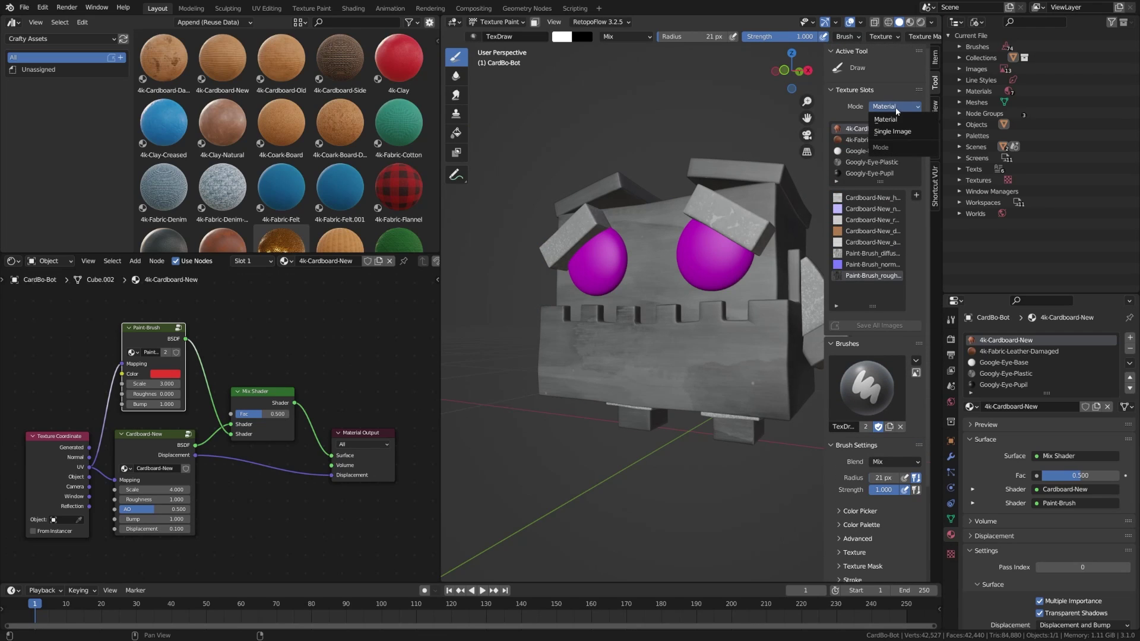
{"action": "left_click", "coordinate": [899, 120]}
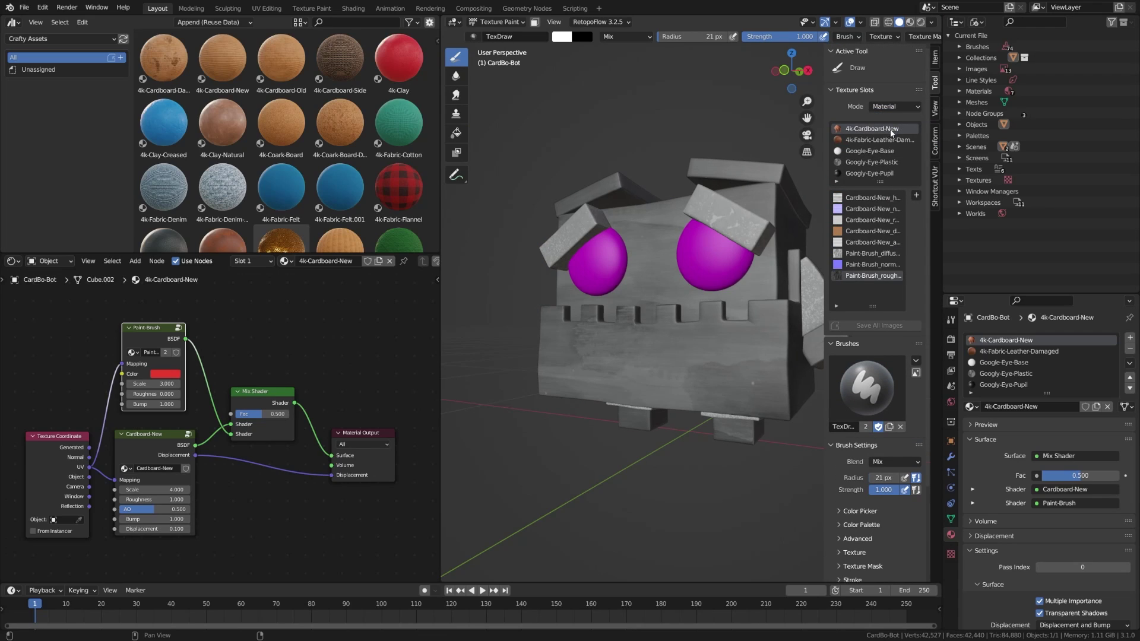
- Add a blank 1024 x 1024 px Base Color paint slot called "Name" to the 4k-Cardboard-New material
{"action": "left_click", "coordinate": [915, 196]}
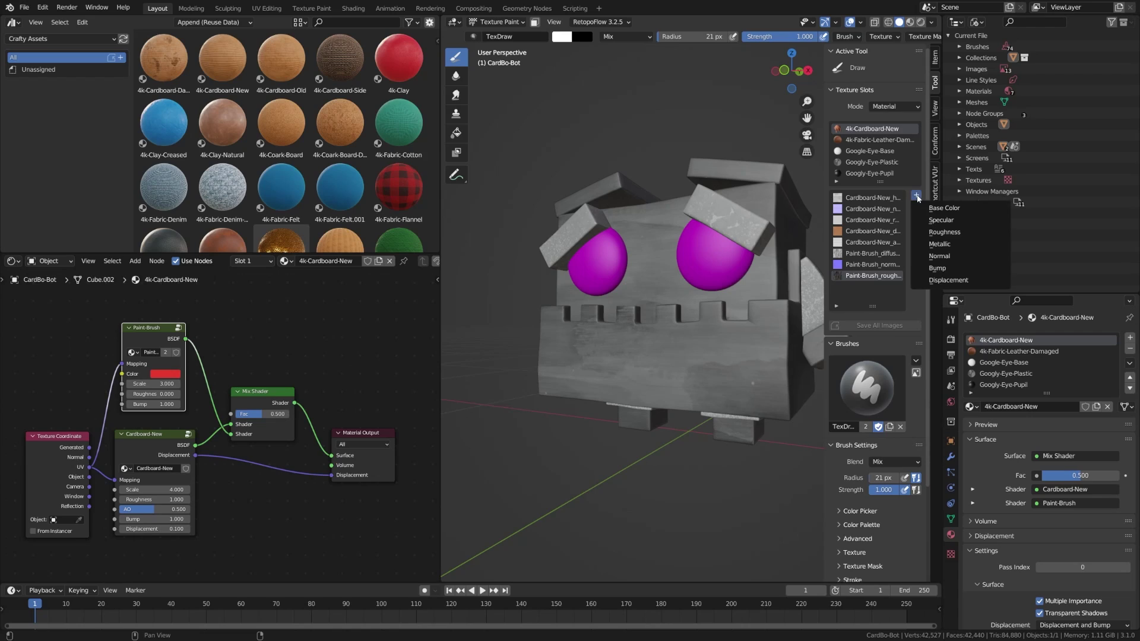
{"action": "left_click", "coordinate": [943, 210]}
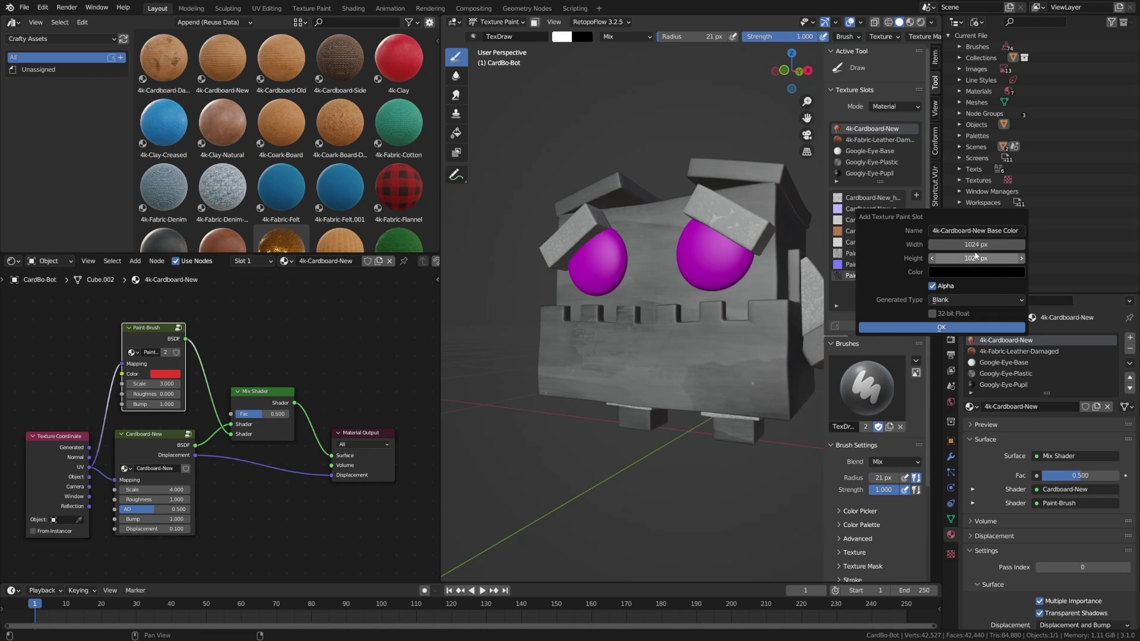
{"action": "left_click", "coordinate": [972, 231]}
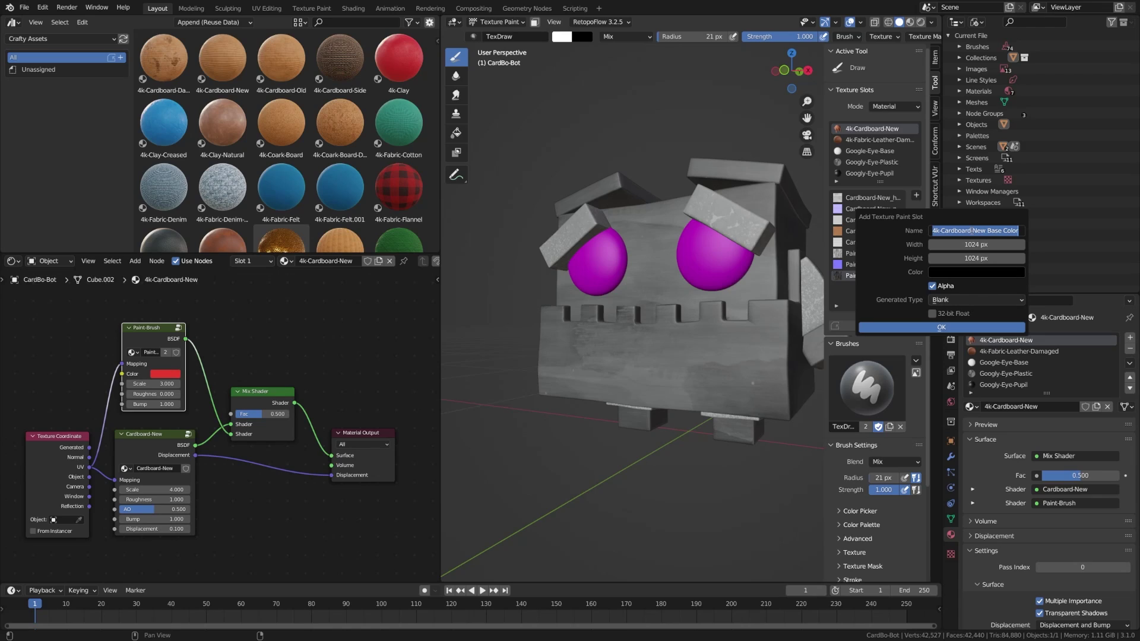
{"action": "type", "text": "nA"}
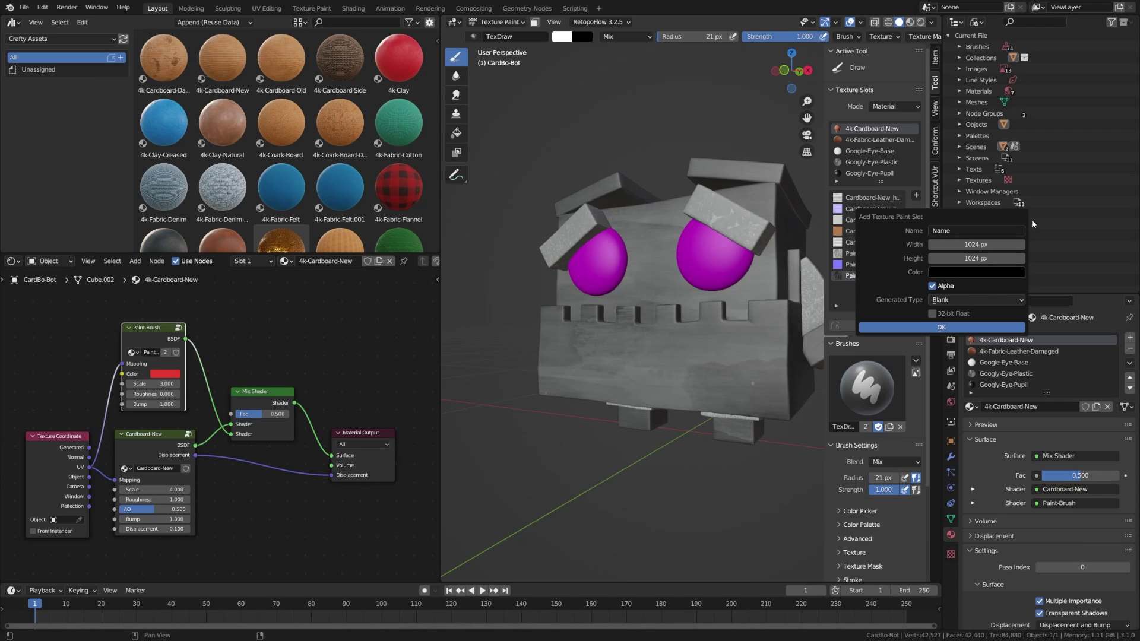
{"action": "left_click", "coordinate": [953, 328]}
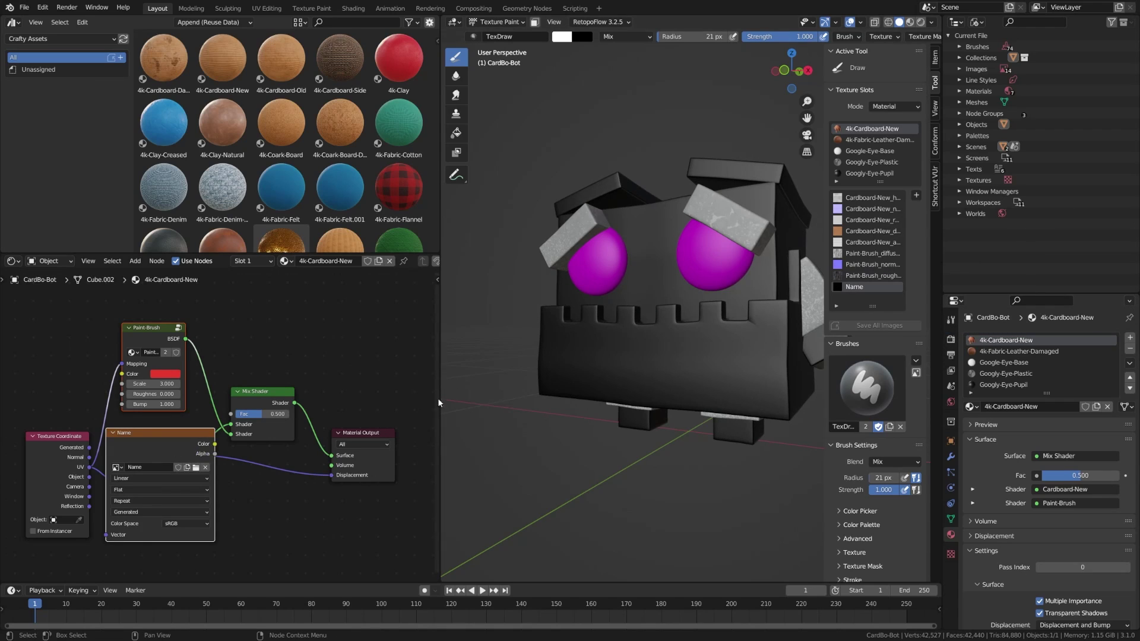
- Move the Name image texture node off Cardboard-New into the free space above the Paint-Brush group
{"action": "mouse_move", "coordinate": [171, 446]}
{"action": "left_mouse_down"}
{"action": "mouse_move", "coordinate": [198, 469]}
{"action": "mouse_move", "coordinate": [374, 301]}
{"action": "left_mouse_up"}
{"action": "middle_click_drag", "start_coordinate": [279, 326], "coordinate": [308, 417]}
{"action": "left_click_drag", "start_coordinate": [219, 447], "coordinate": [190, 429]}
{"action": "left_click_drag", "start_coordinate": [375, 395], "coordinate": [196, 311]}
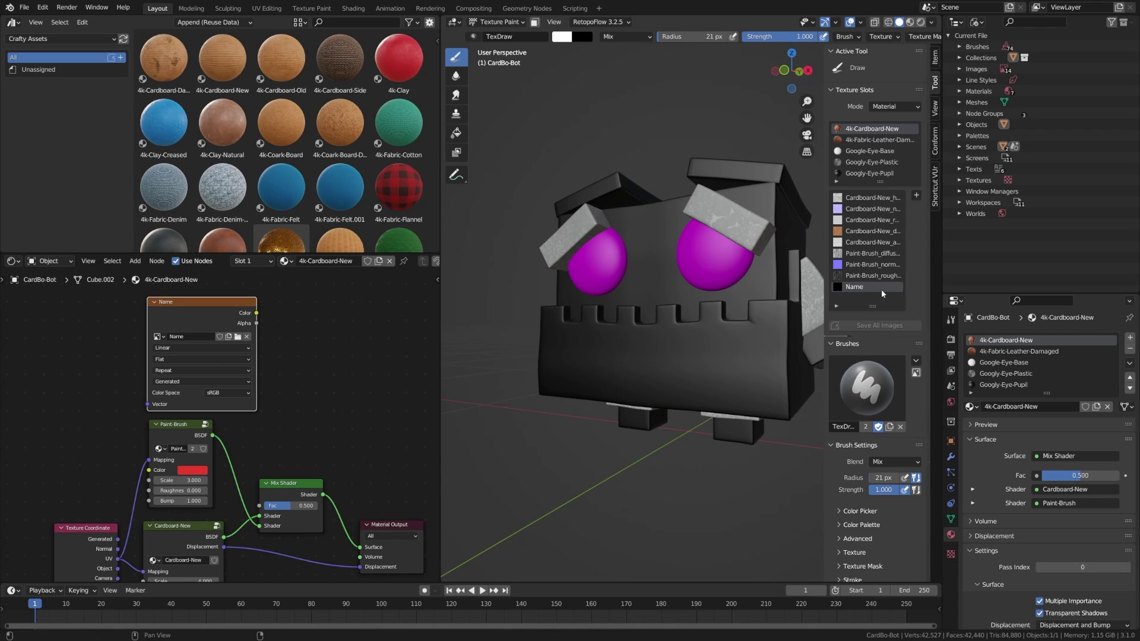
- Paint the word "shotty" in white with a 25 px brush, slanting upward across the robot's lower front corner
{"action": "scroll", "coordinate": [706, 385], "scroll_direction": "up", "scroll_amount": 3}
{"action": "middle_click_drag", "start_coordinate": [706, 385], "coordinate": [764, 394]}
{"action": "key", "text": "n"}
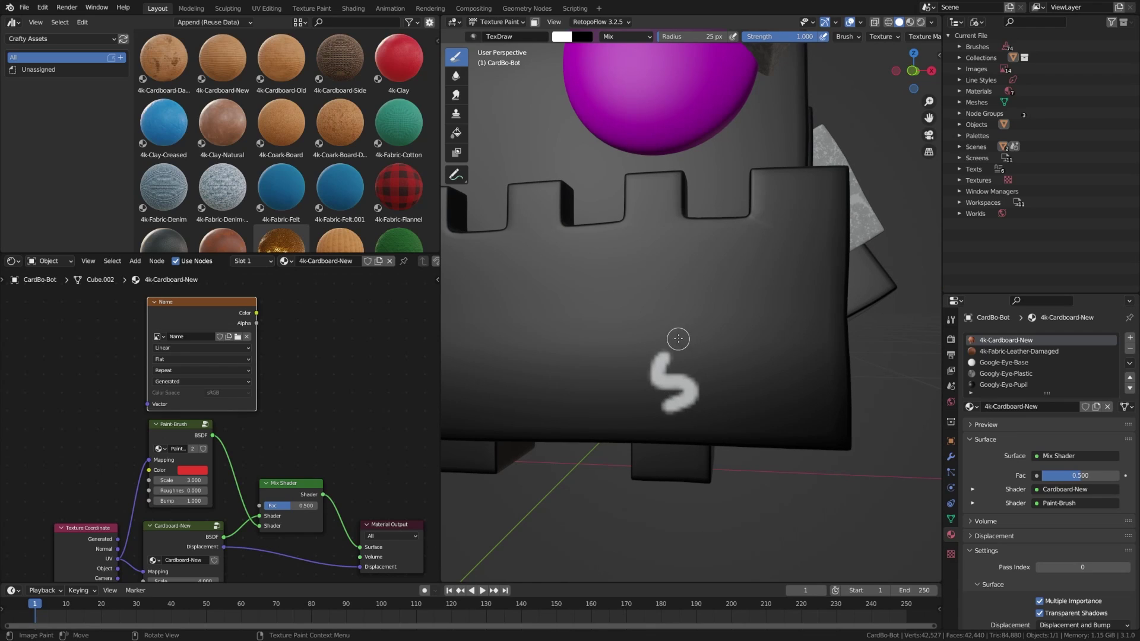
{"action": "mouse_move", "coordinate": [678, 338]}
{"action": "left_mouse_down"}
{"action": "mouse_move", "coordinate": [704, 364]}
{"action": "mouse_move", "coordinate": [733, 369]}
{"action": "left_mouse_up"}
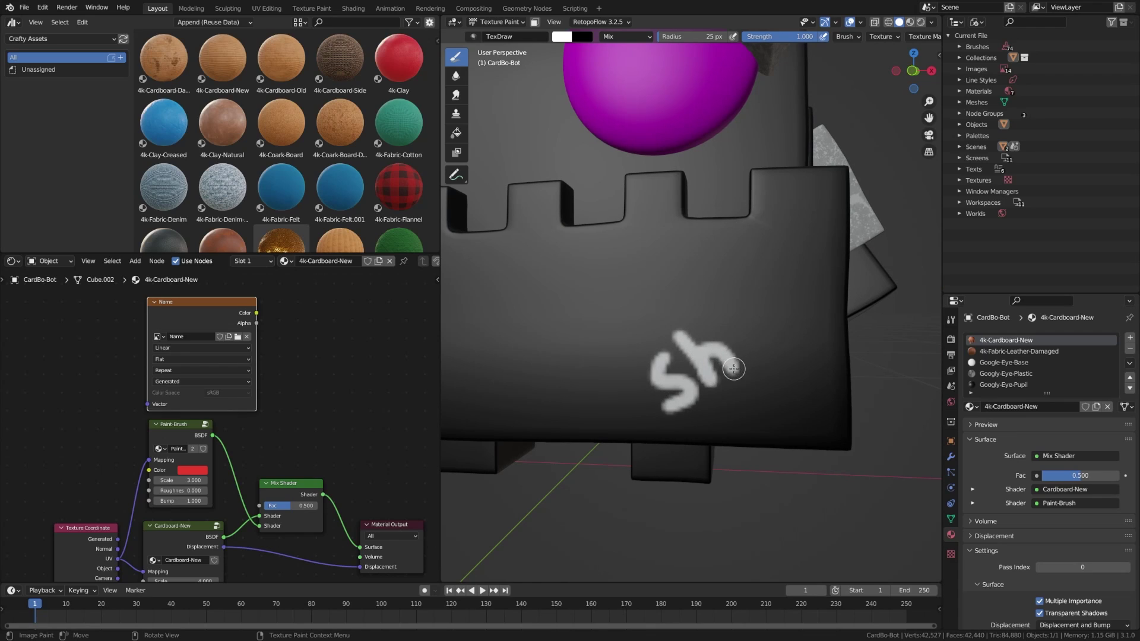
{"action": "mouse_move", "coordinate": [745, 327]}
{"action": "left_mouse_down"}
{"action": "mouse_move", "coordinate": [769, 353]}
{"action": "mouse_move", "coordinate": [748, 326]}
{"action": "left_mouse_up"}
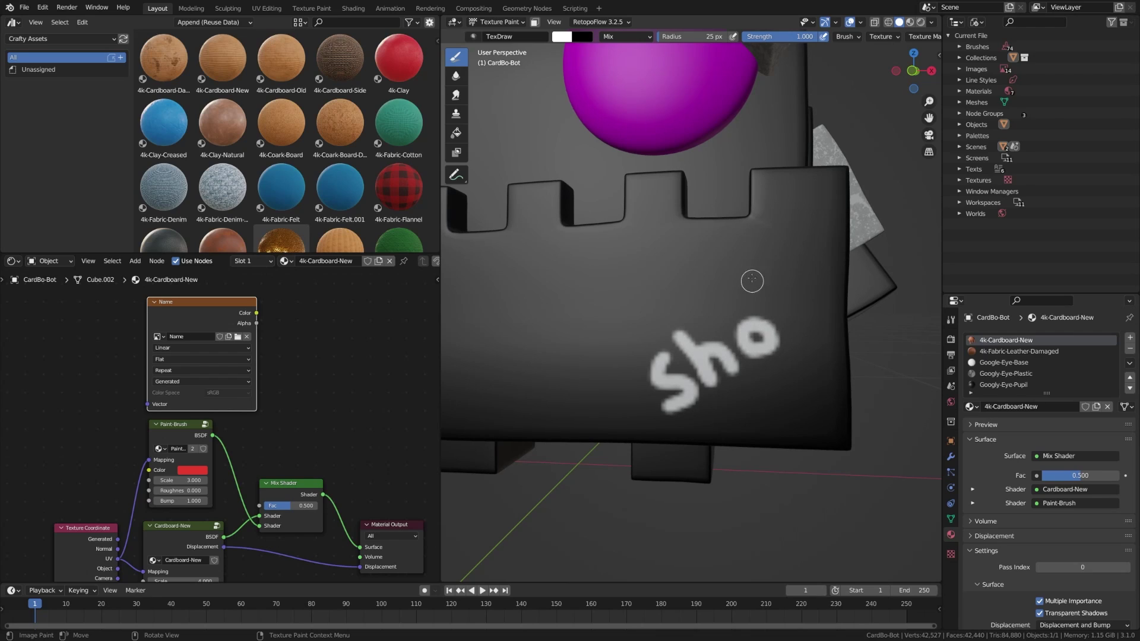
{"action": "left_click_drag", "start_coordinate": [751, 280], "coordinate": [789, 318]}
{"action": "left_click_drag", "start_coordinate": [762, 255], "coordinate": [803, 302]}
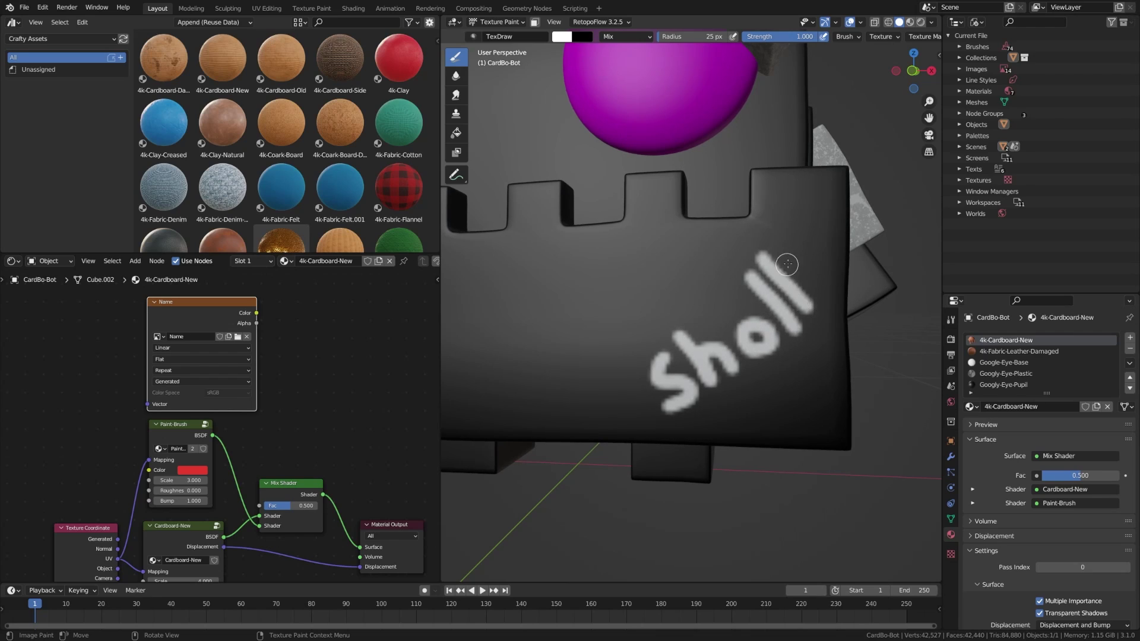
{"action": "left_click_drag", "start_coordinate": [787, 264], "coordinate": [766, 303]}
{"action": "left_click_drag", "start_coordinate": [825, 274], "coordinate": [822, 338]}
{"action": "scroll", "coordinate": [762, 388], "scroll_direction": "down", "scroll_amount": 5}
{"action": "scroll", "coordinate": [644, 333], "scroll_direction": "up", "scroll_amount": 2}
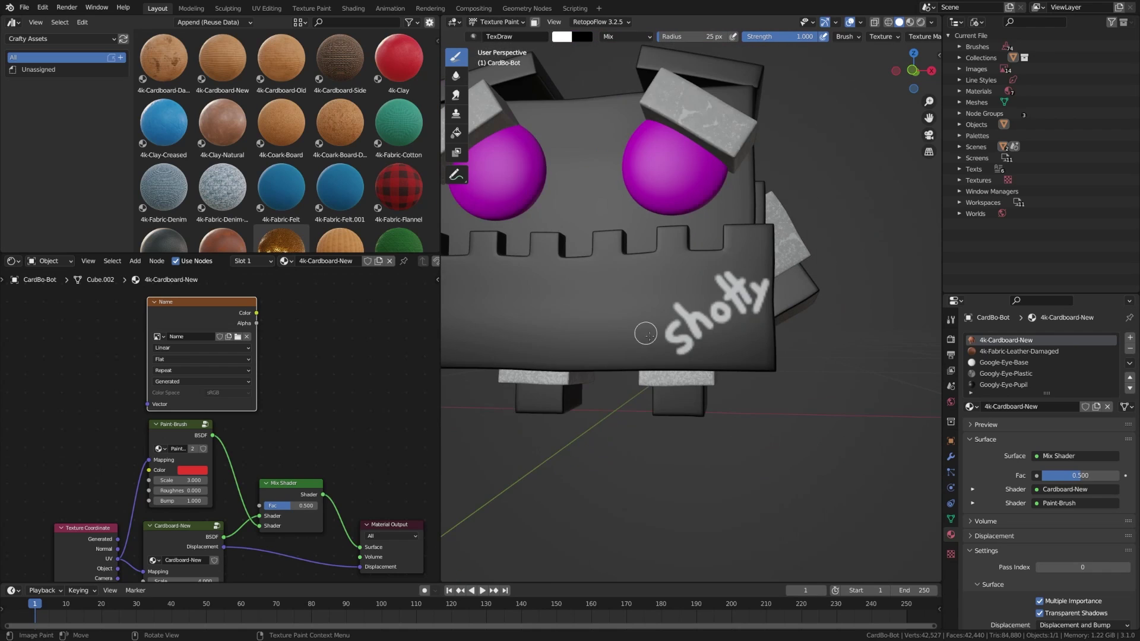
- Bring the whole robot into view and return it to Object Mode
{"action": "middle_click_drag", "start_coordinate": [643, 333], "coordinate": [666, 339]}
{"action": "scroll", "coordinate": [662, 353], "scroll_direction": "down", "scroll_amount": 5}
{"action": "middle_click_drag", "start_coordinate": [686, 340], "coordinate": [741, 337], "text": "shift"}
{"action": "scroll", "coordinate": [716, 338], "scroll_direction": "up", "scroll_amount": 2}
{"action": "key", "text": "ctrl+Tab"}
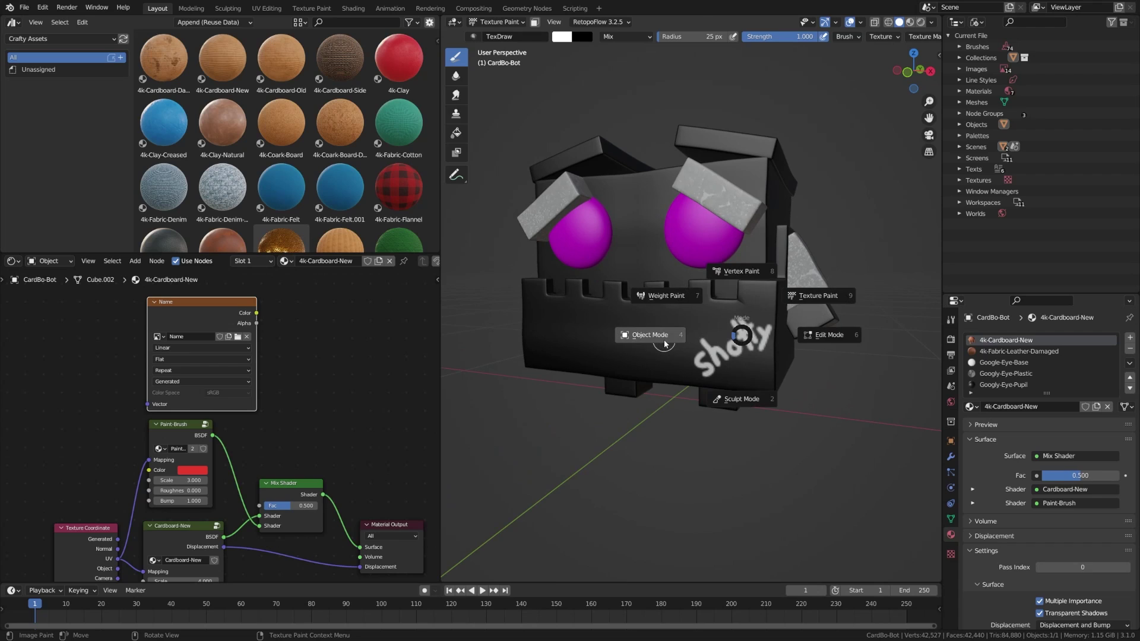
{"action": "left_click", "coordinate": [659, 341]}
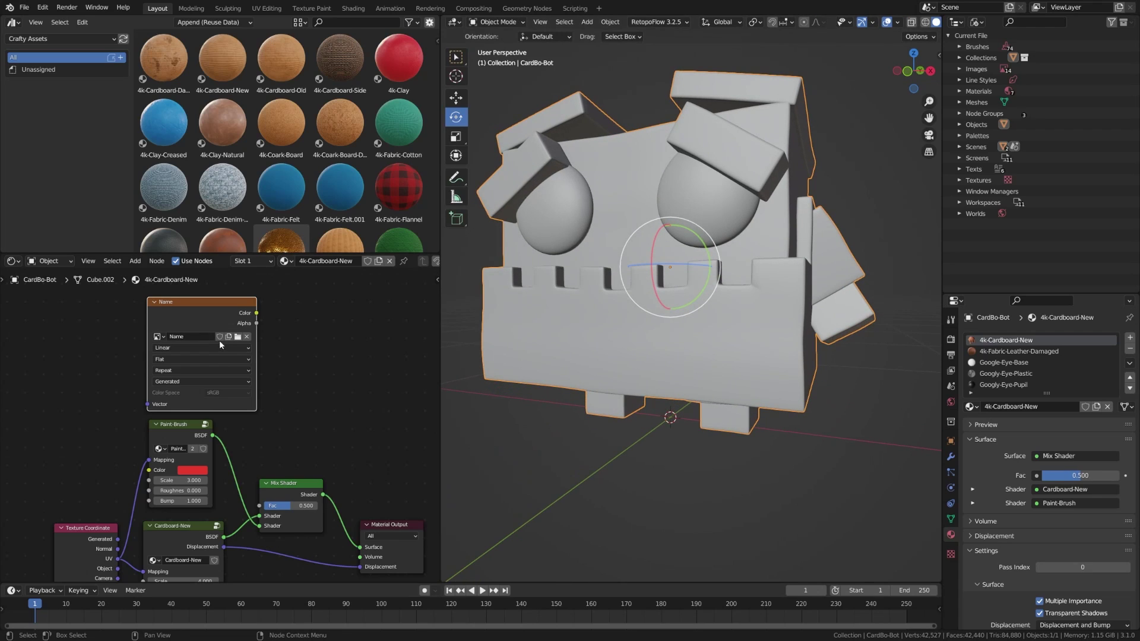
- Give the Name image a fake user and shift its node and the Mix Shader to tidy the layout
{"action": "middle_click_drag", "start_coordinate": [257, 361], "coordinate": [302, 347]}
{"action": "left_click_drag", "start_coordinate": [272, 304], "coordinate": [231, 305]}
{"action": "middle_click_drag", "start_coordinate": [281, 334], "coordinate": [248, 336]}
{"action": "scroll", "coordinate": [278, 398], "scroll_direction": "down", "scroll_amount": 1}
{"action": "middle_click_drag", "start_coordinate": [280, 401], "coordinate": [268, 396]}
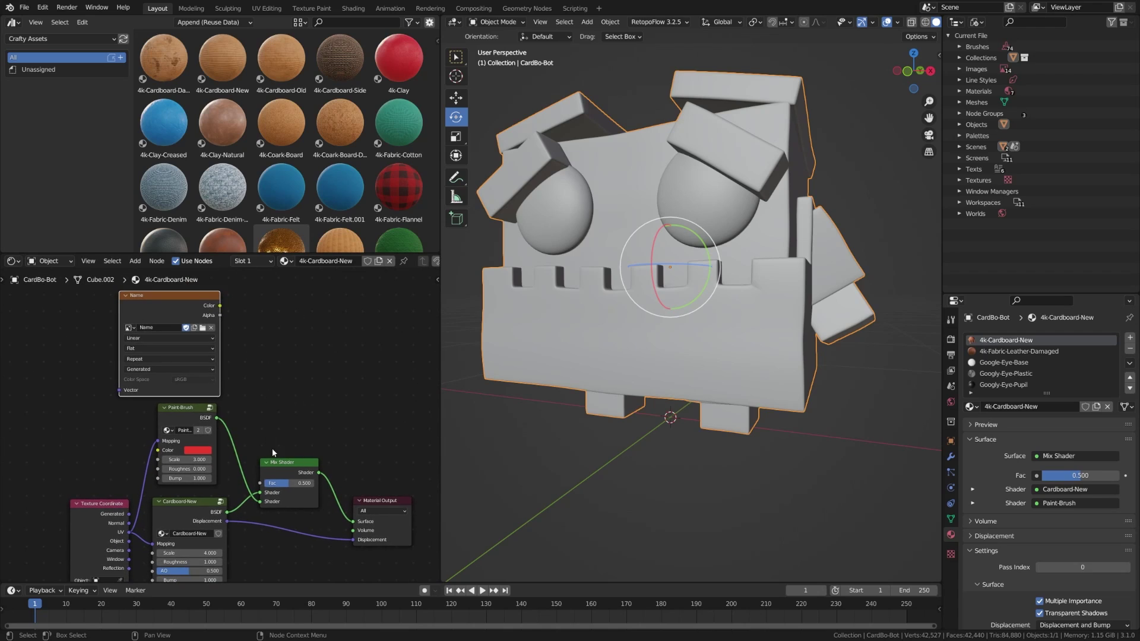
{"action": "left_click_drag", "start_coordinate": [276, 463], "coordinate": [282, 461]}
- Link the Texture Coordinate UV to the Name texture's Vector, and its Color output to the Mix Shader Fac
{"action": "left_click_drag", "start_coordinate": [98, 504], "coordinate": [119, 390]}
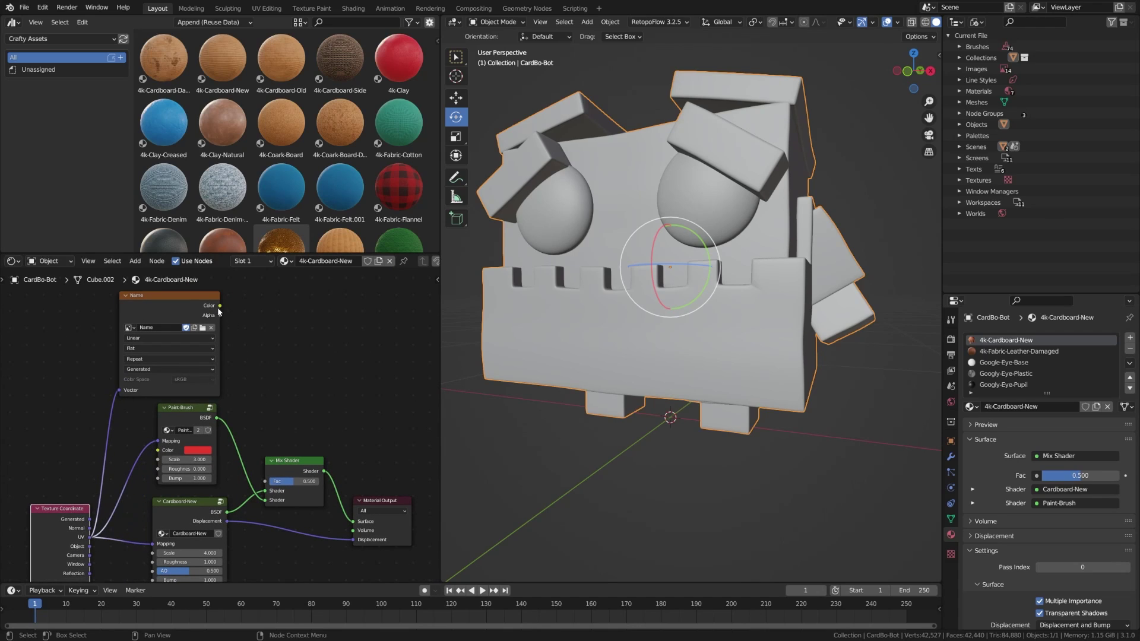
{"action": "mouse_move", "coordinate": [221, 307]}
{"action": "left_mouse_down"}
{"action": "mouse_move", "coordinate": [270, 497]}
{"action": "mouse_move", "coordinate": [265, 482]}
{"action": "left_mouse_up"}
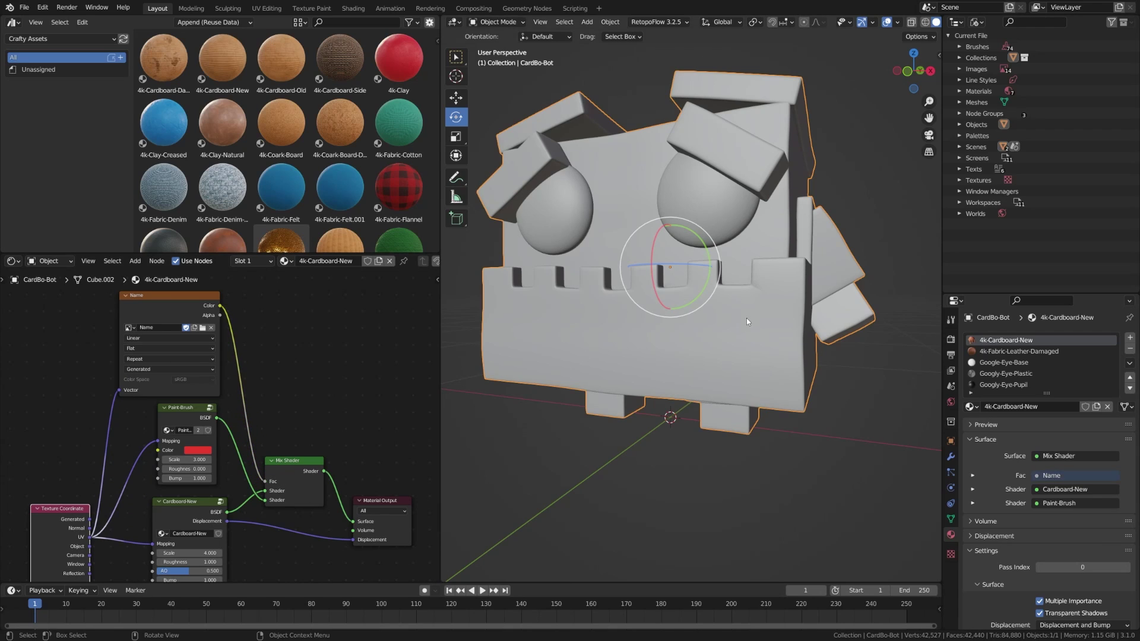
- Show the viewport in Rendered shading and examine the painted lettering on the cardboard up close
{"action": "key", "text": "z"}
{"action": "left_click", "coordinate": [731, 266]}
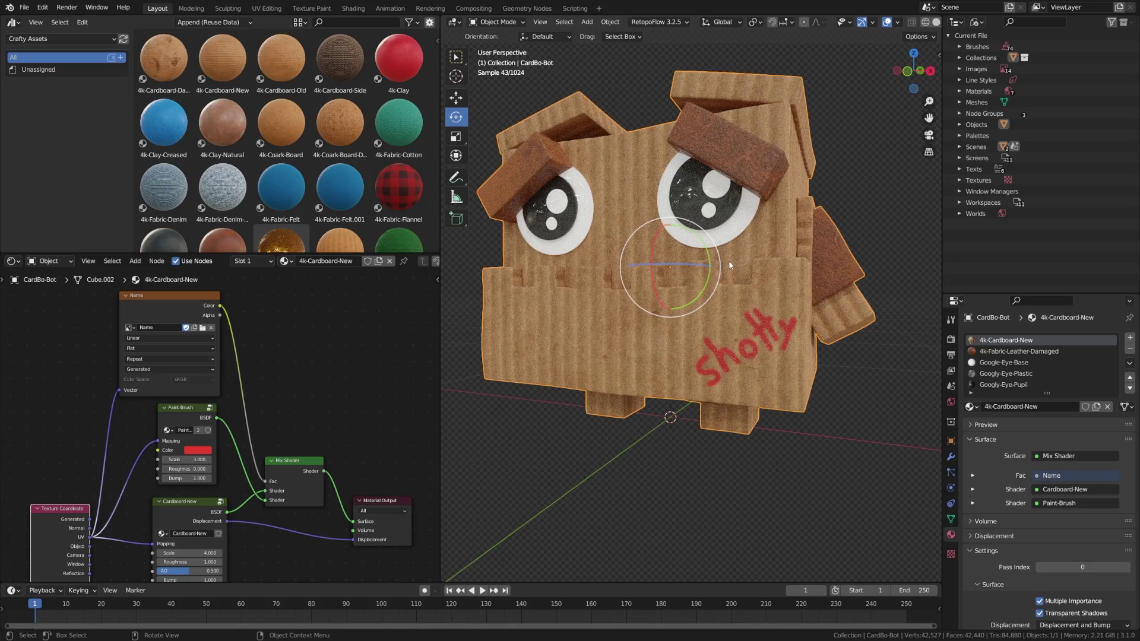
{"action": "middle_click_drag", "start_coordinate": [742, 333], "coordinate": [714, 354]}
{"action": "scroll", "coordinate": [718, 344], "scroll_direction": "up", "scroll_amount": 5}
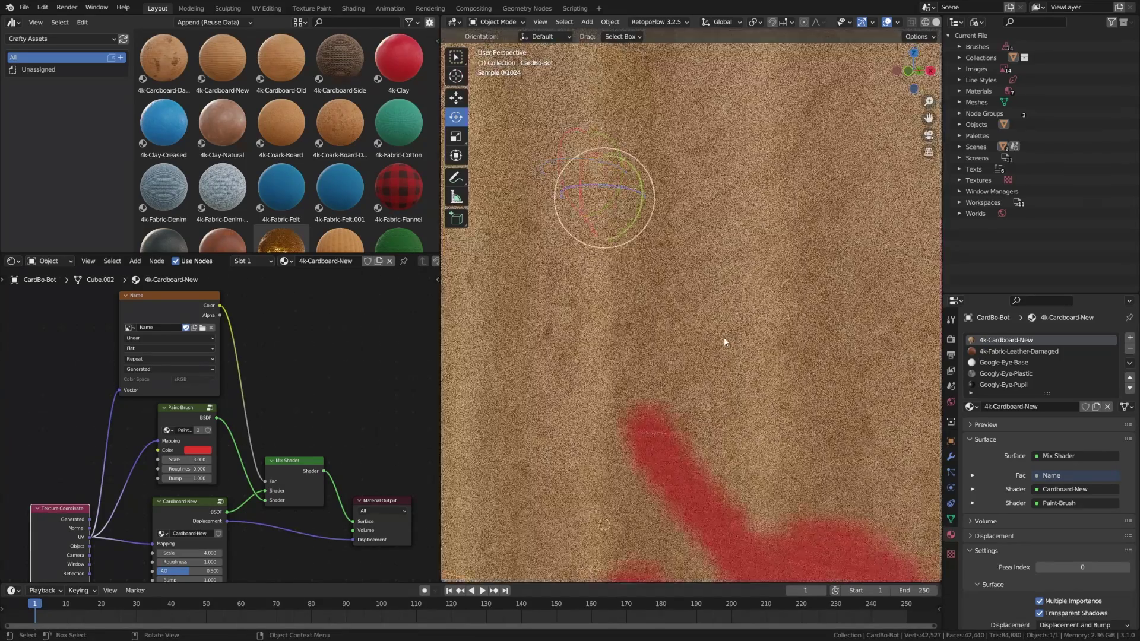
{"action": "scroll", "coordinate": [730, 350], "scroll_direction": "down", "scroll_amount": 6}
{"action": "scroll", "coordinate": [742, 366], "scroll_direction": "up", "scroll_amount": 2}
{"action": "scroll", "coordinate": [746, 370], "scroll_direction": "down", "scroll_amount": 2}
{"action": "scroll", "coordinate": [742, 368], "scroll_direction": "up", "scroll_amount": 2}
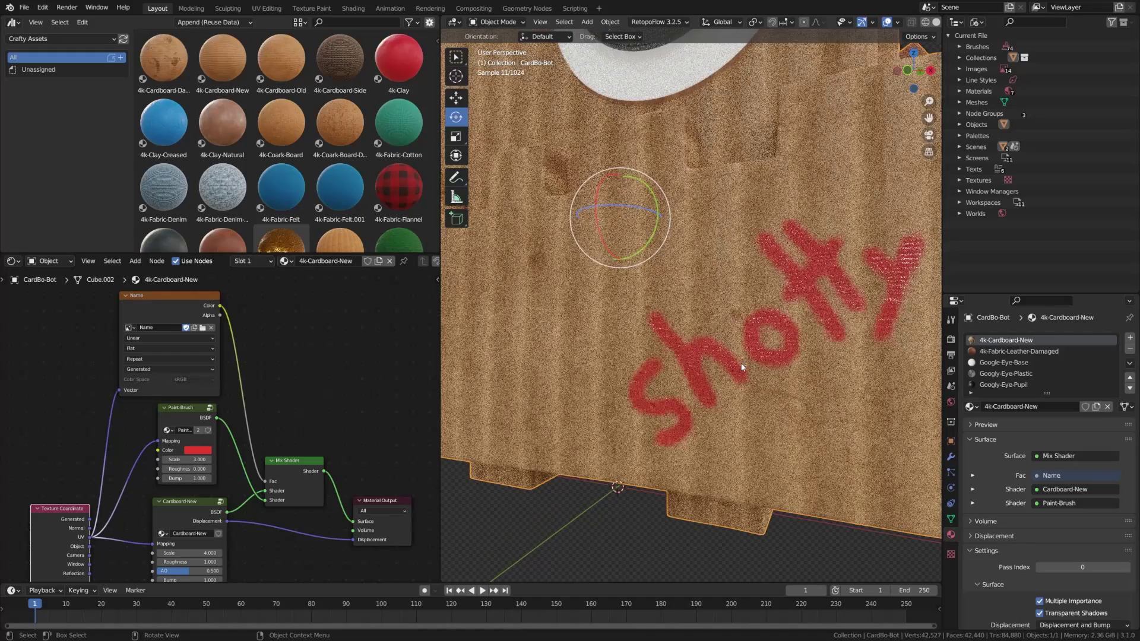
{"action": "scroll", "coordinate": [736, 368], "scroll_direction": "down", "scroll_amount": 6}
- Try a darker red for the Paint-Brush node's Color and undo the change
{"action": "left_click", "coordinate": [198, 452]}
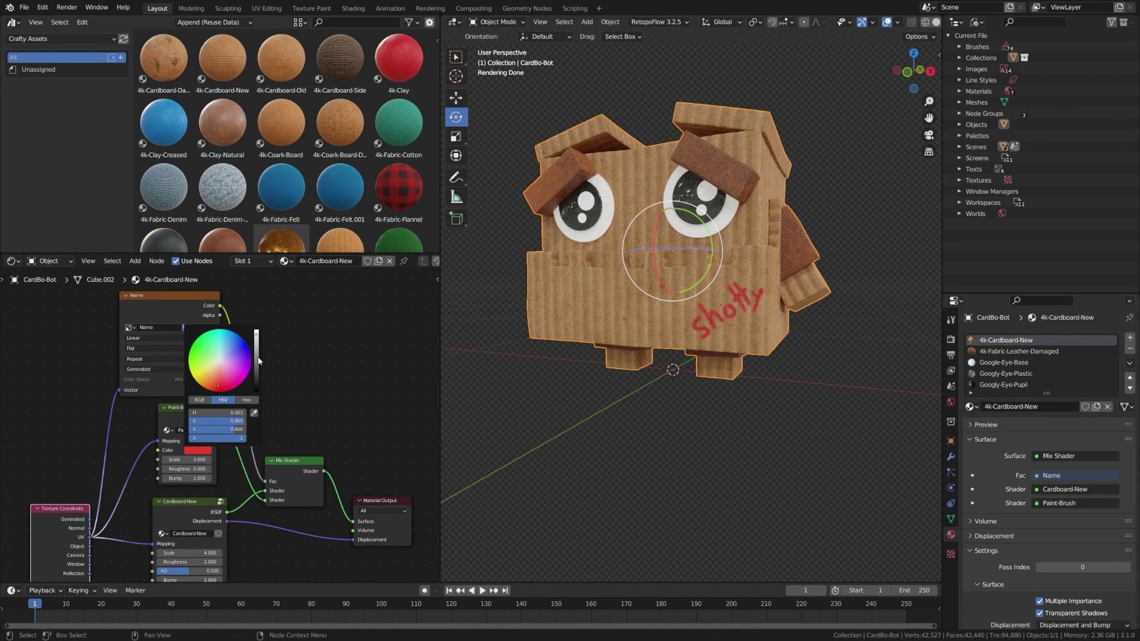
{"action": "scroll", "coordinate": [258, 360], "scroll_direction": "down", "scroll_amount": 10}
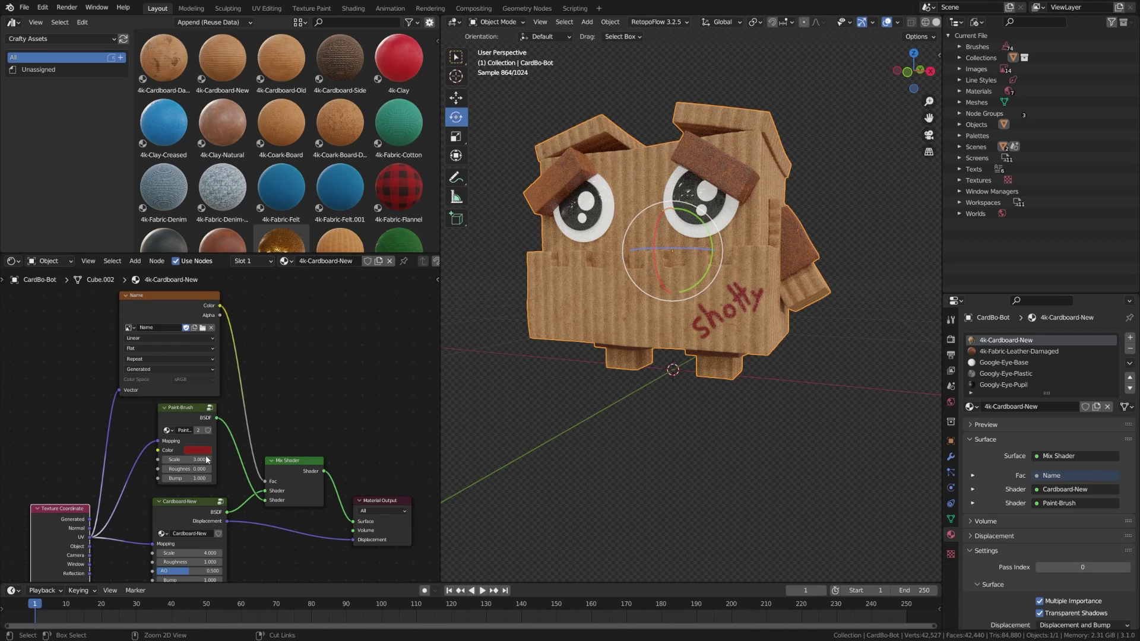
{"action": "key", "text": "ctrl+z"}
- Set the saturation of the Paint-Brush Color to 0.9
{"action": "left_click", "coordinate": [200, 451]}
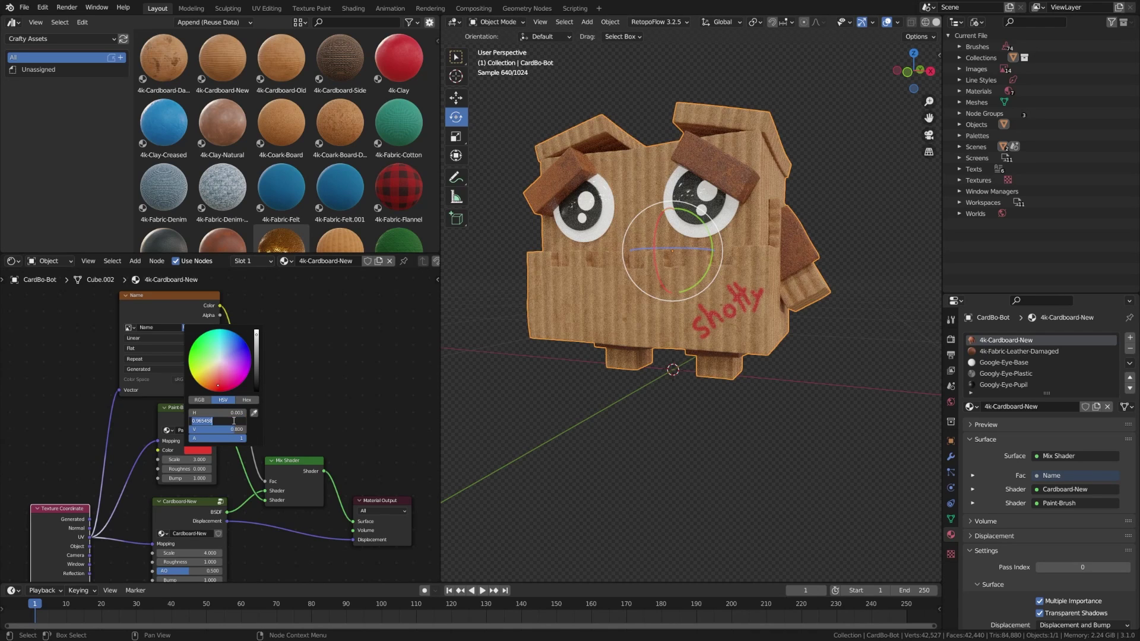
{"action": "left_click", "coordinate": [234, 421]}
{"action": "type", "text": ".9"}
{"action": "key", "text": "Return"}
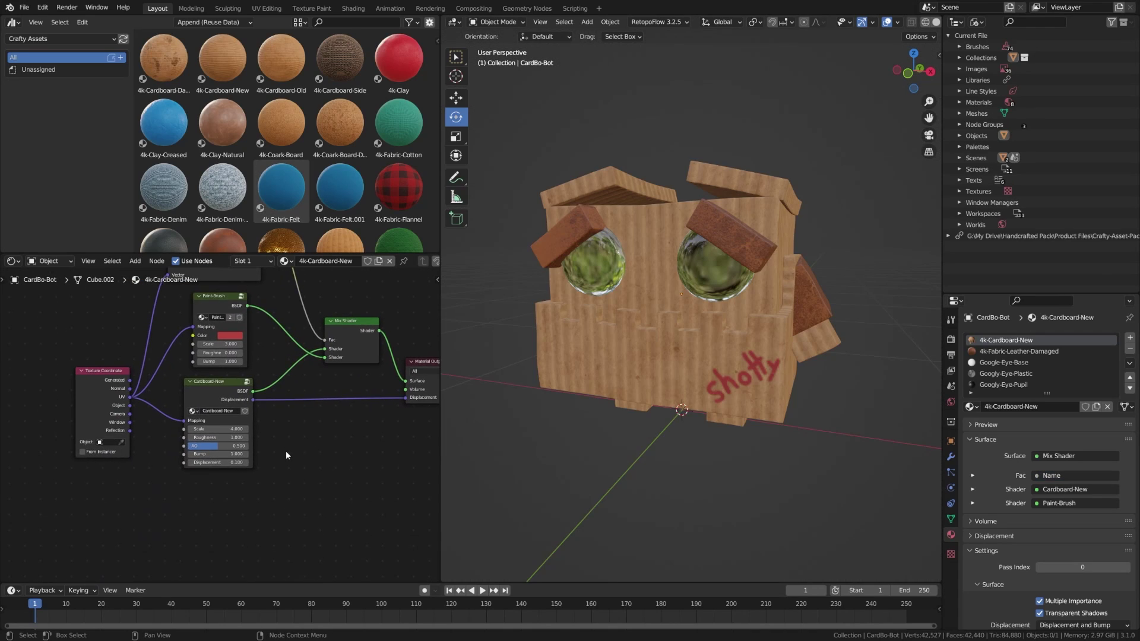
- Open the Cardboard-New node group for editing and move its Principled BSDF and Group Output nodes away from the texture nodes
{"action": "scroll", "coordinate": [276, 451], "scroll_direction": "down", "scroll_amount": 2}
{"action": "scroll", "coordinate": [265, 467], "scroll_direction": "up", "scroll_amount": 3}
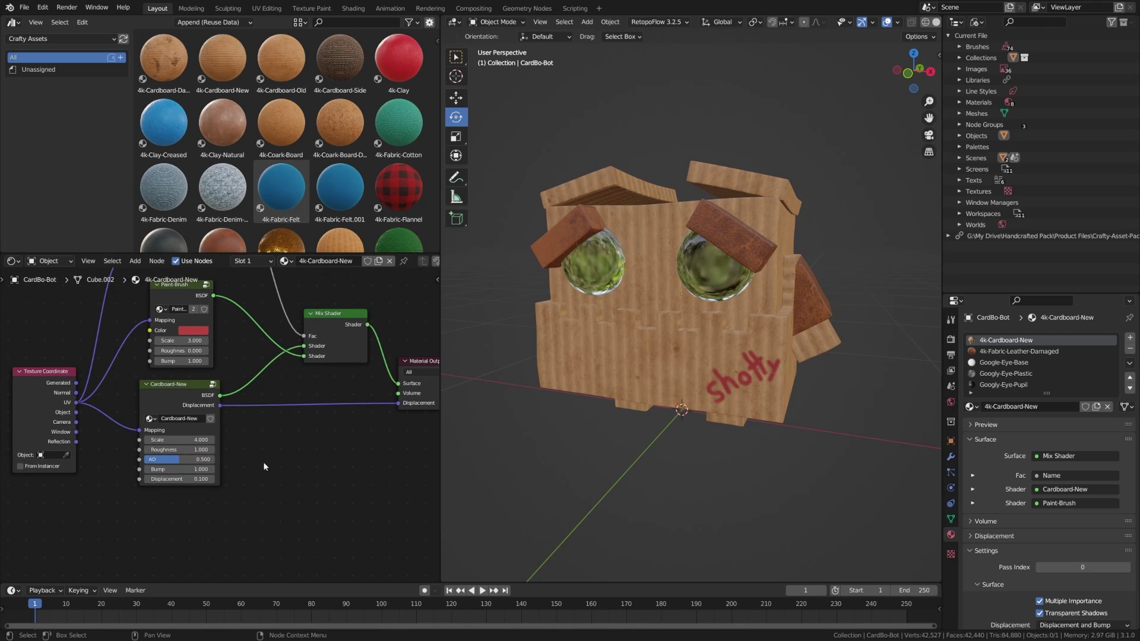
{"action": "left_click", "coordinate": [168, 396]}
{"action": "key", "text": "Tab"}
{"action": "scroll", "coordinate": [167, 397], "scroll_direction": "down", "scroll_amount": 5}
{"action": "middle_click_drag", "start_coordinate": [266, 384], "coordinate": [216, 494]}
{"action": "scroll", "coordinate": [269, 479], "scroll_direction": "down", "scroll_amount": 4}
{"action": "middle_click_drag", "start_coordinate": [247, 429], "coordinate": [330, 411]}
{"action": "left_click_drag", "start_coordinate": [277, 373], "coordinate": [389, 484]}
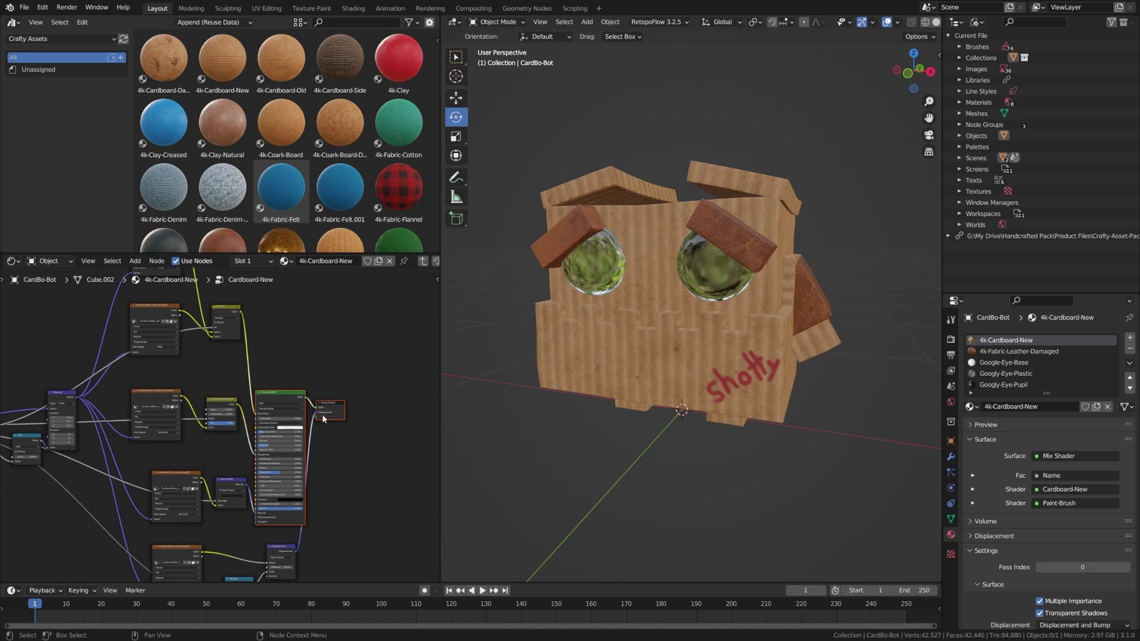
{"action": "left_click_drag", "start_coordinate": [293, 401], "coordinate": [373, 391]}
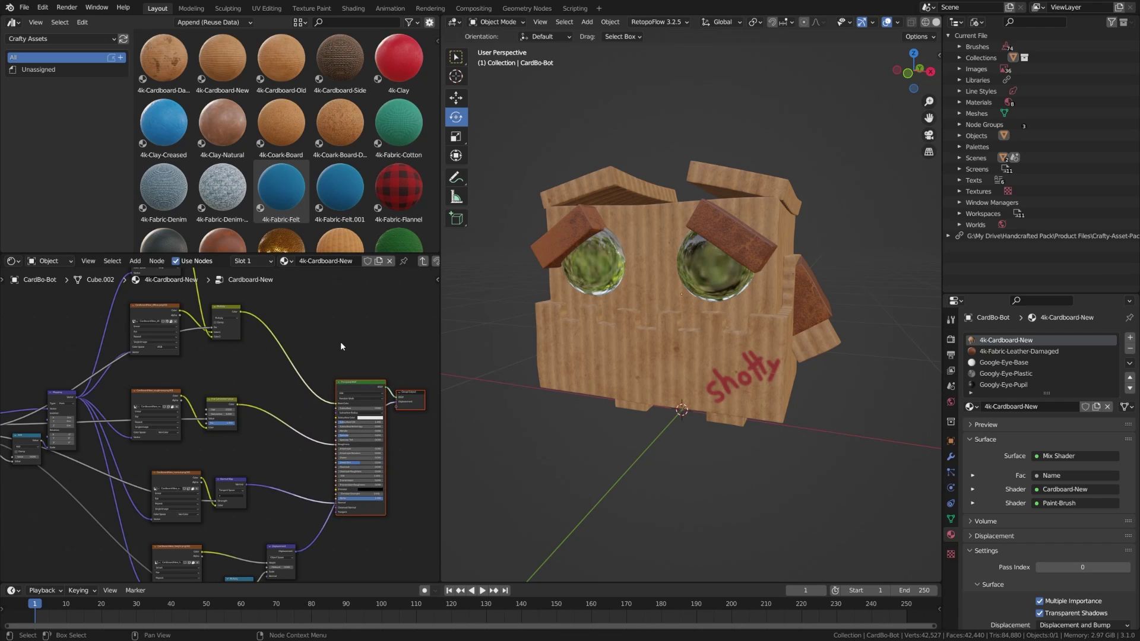
- Insert a MixRGB node between the Multiply node's Color output and the Principled BSDF Base Color
{"action": "middle_click_drag", "start_coordinate": [340, 341], "coordinate": [225, 441]}
{"action": "scroll", "coordinate": [310, 463], "scroll_direction": "up", "scroll_amount": 4}
{"action": "middle_click_drag", "start_coordinate": [187, 384], "coordinate": [186, 402]}
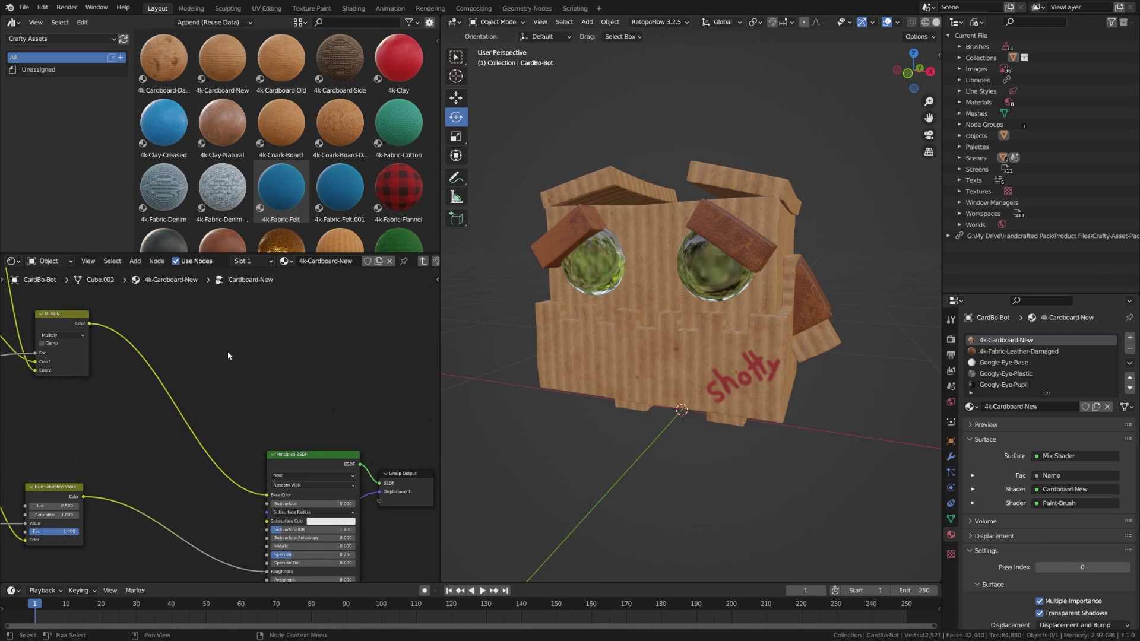
{"action": "key", "text": "shift+a"}
{"action": "left_click", "coordinate": [257, 342]}
{"action": "type", "text": "mix"}
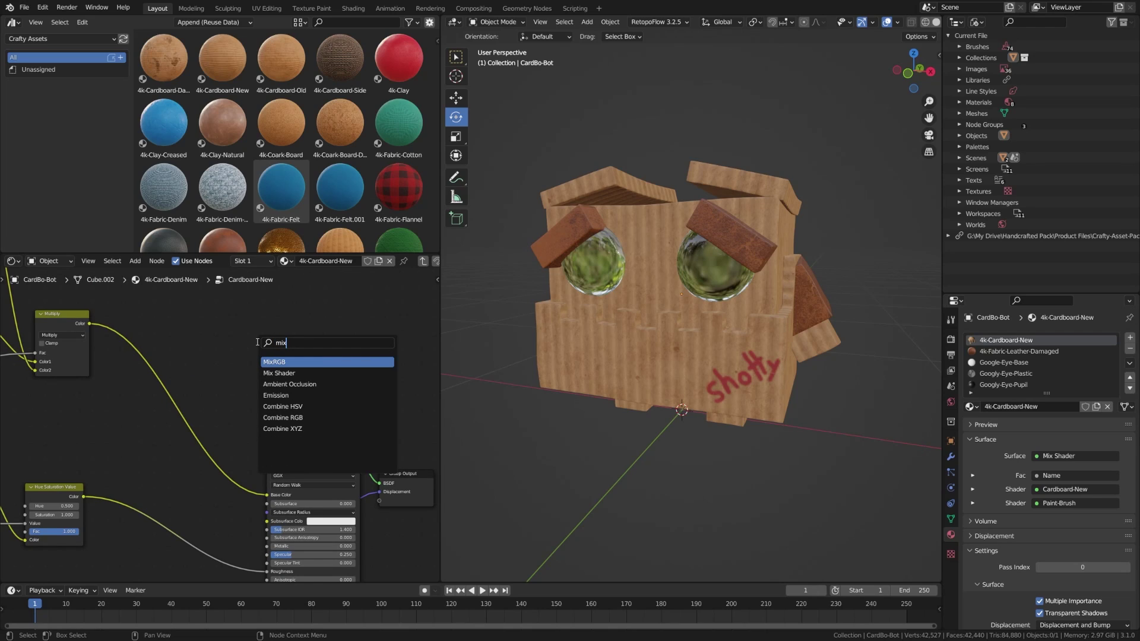
{"action": "key", "text": "Return"}
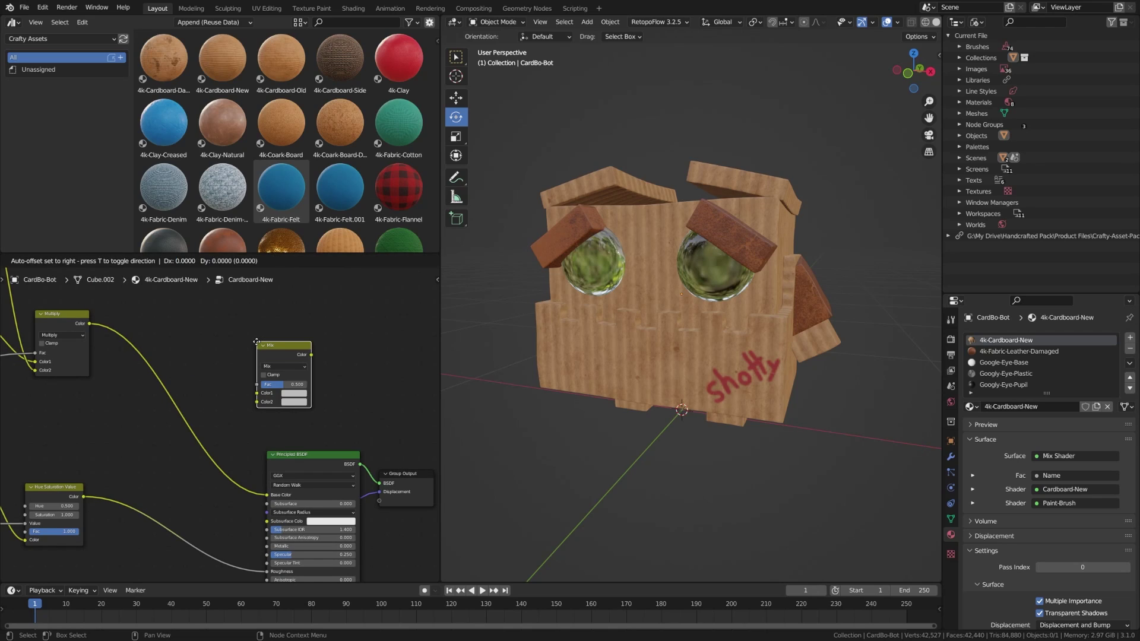
{"action": "left_click", "coordinate": [180, 398]}
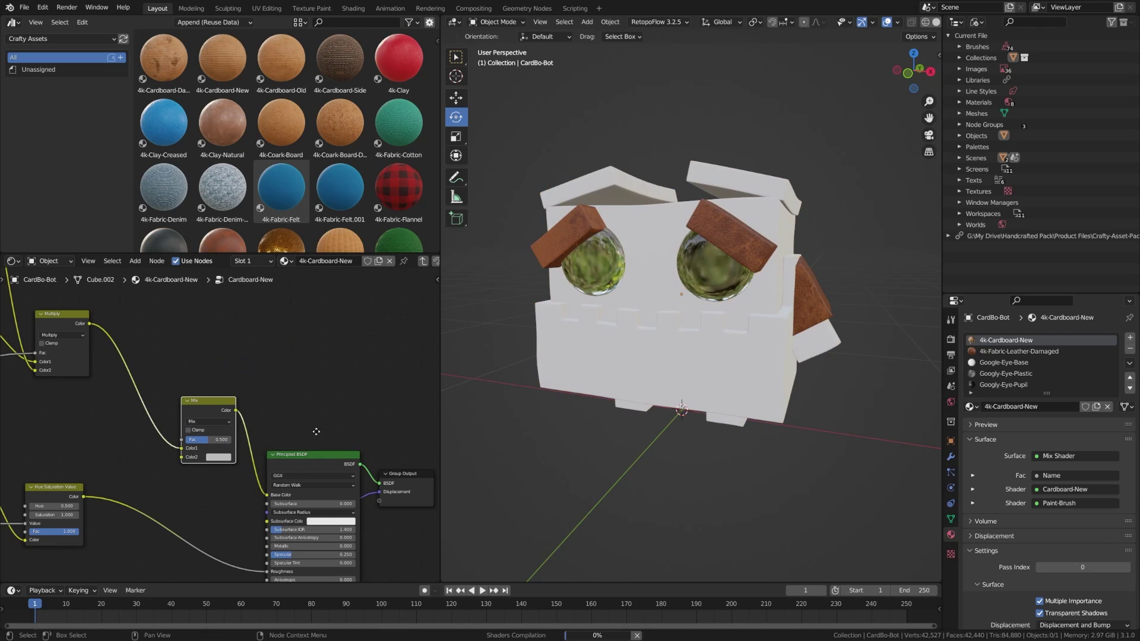
- Space out the Principled BSDF, Group Output and Mix nodes to make room for another texture
{"action": "middle_click_drag", "start_coordinate": [293, 425], "coordinate": [232, 371]}
{"action": "left_click_drag", "start_coordinate": [375, 373], "coordinate": [261, 455]}
{"action": "left_click_drag", "start_coordinate": [245, 412], "coordinate": [311, 409]}
{"action": "left_click_drag", "start_coordinate": [145, 348], "coordinate": [194, 337]}
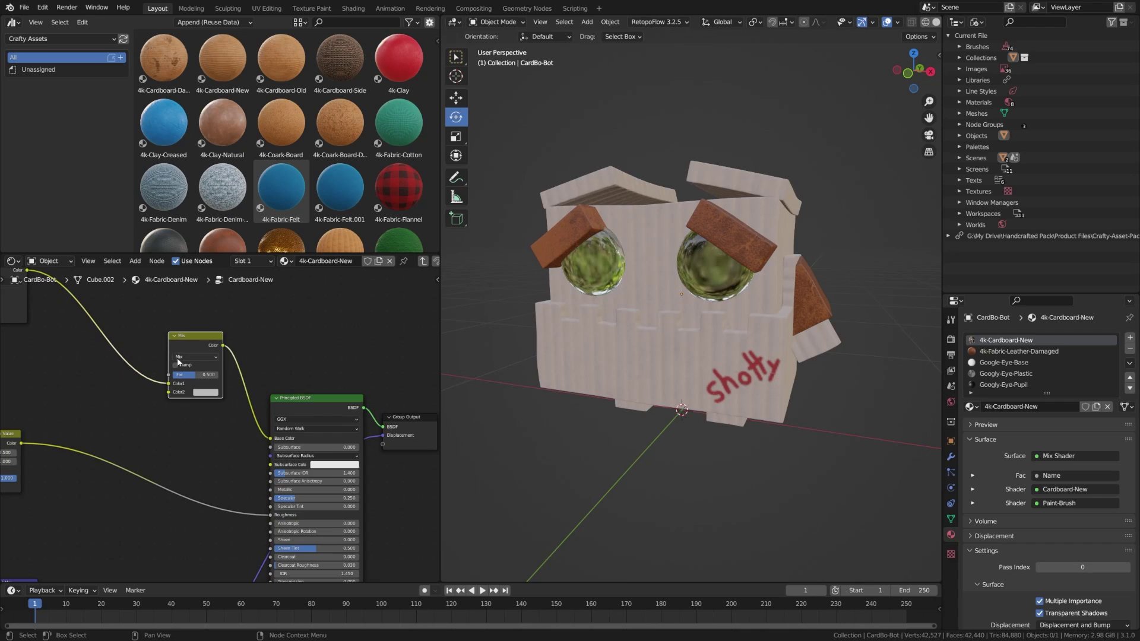
{"action": "middle_click_drag", "start_coordinate": [174, 369], "coordinate": [203, 389]}
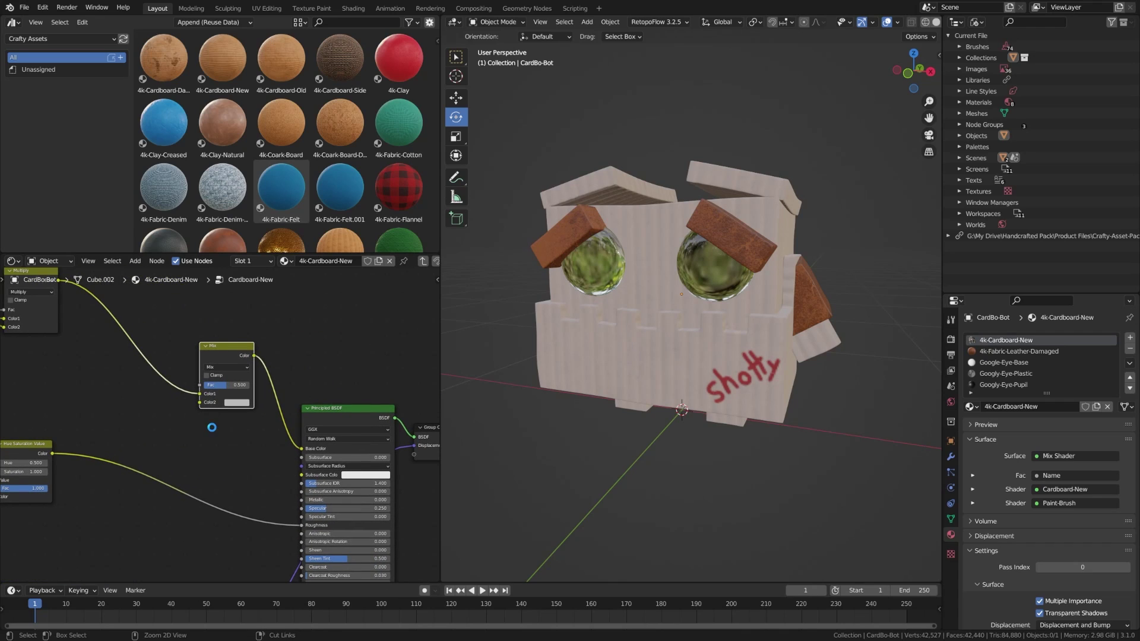
- Add an Image Texture node beside the Mix node and assign it the Grunge-Map_Grunge-5.png image
{"action": "key", "text": "shift+a"}
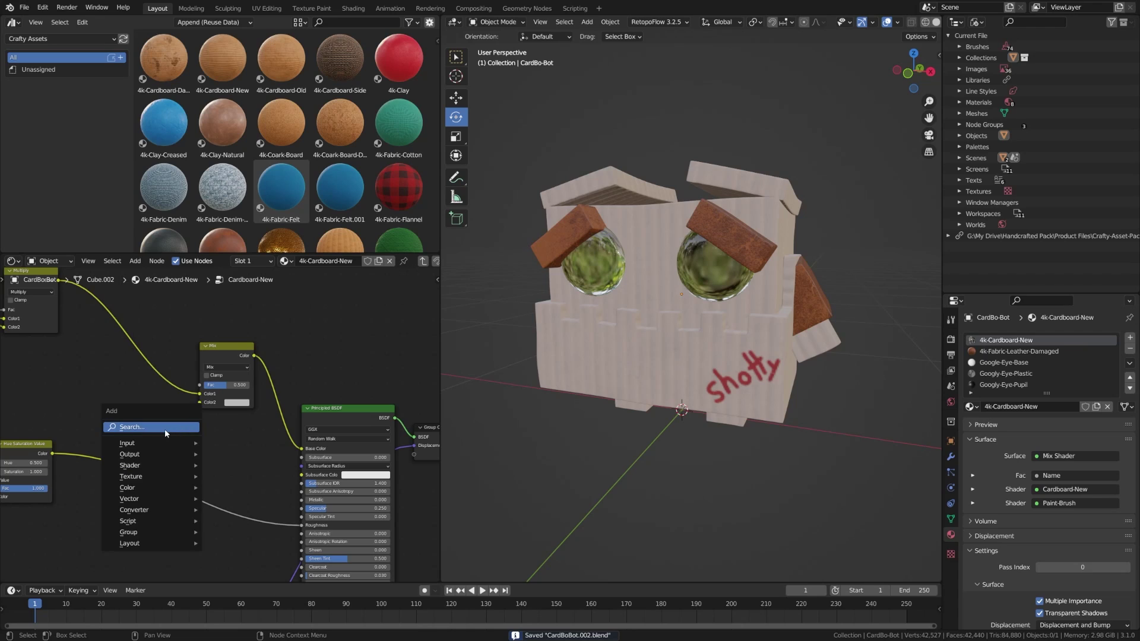
{"action": "left_click", "coordinate": [173, 426]}
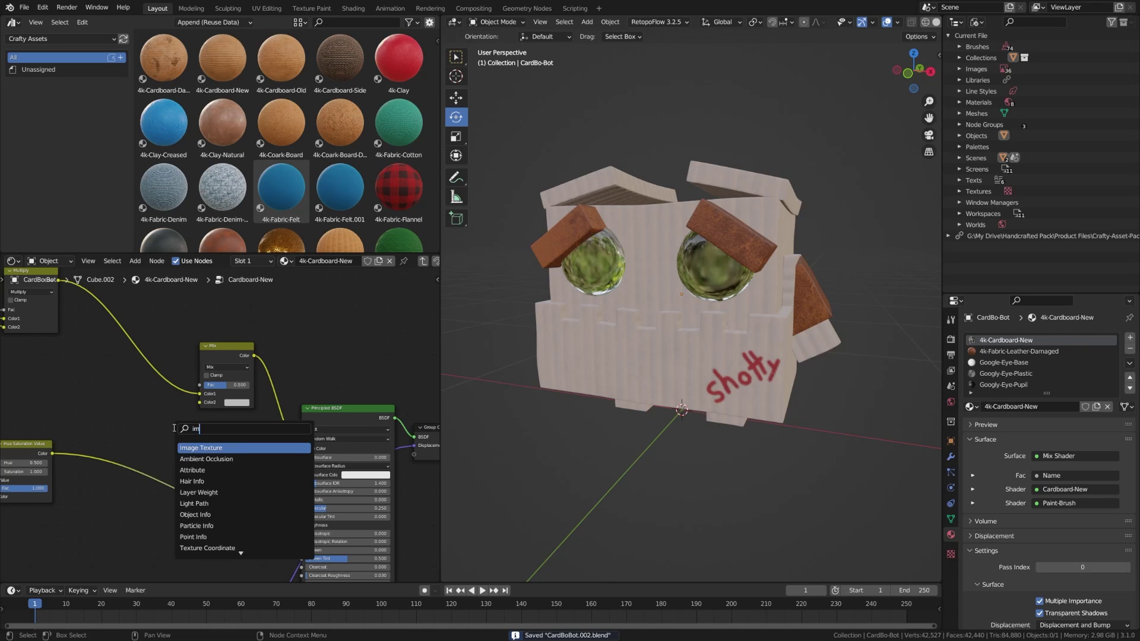
{"action": "key", "text": "Return"}
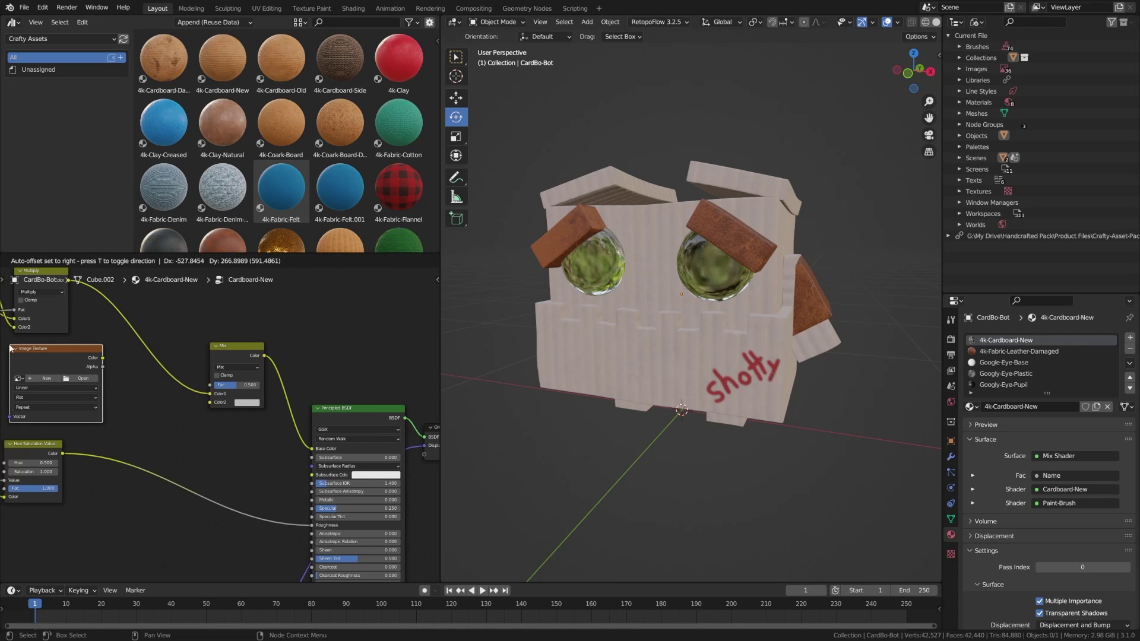
{"action": "left_click", "coordinate": [10, 346]}
{"action": "middle_click_drag", "start_coordinate": [122, 352], "coordinate": [202, 353]}
{"action": "left_click", "coordinate": [99, 379]}
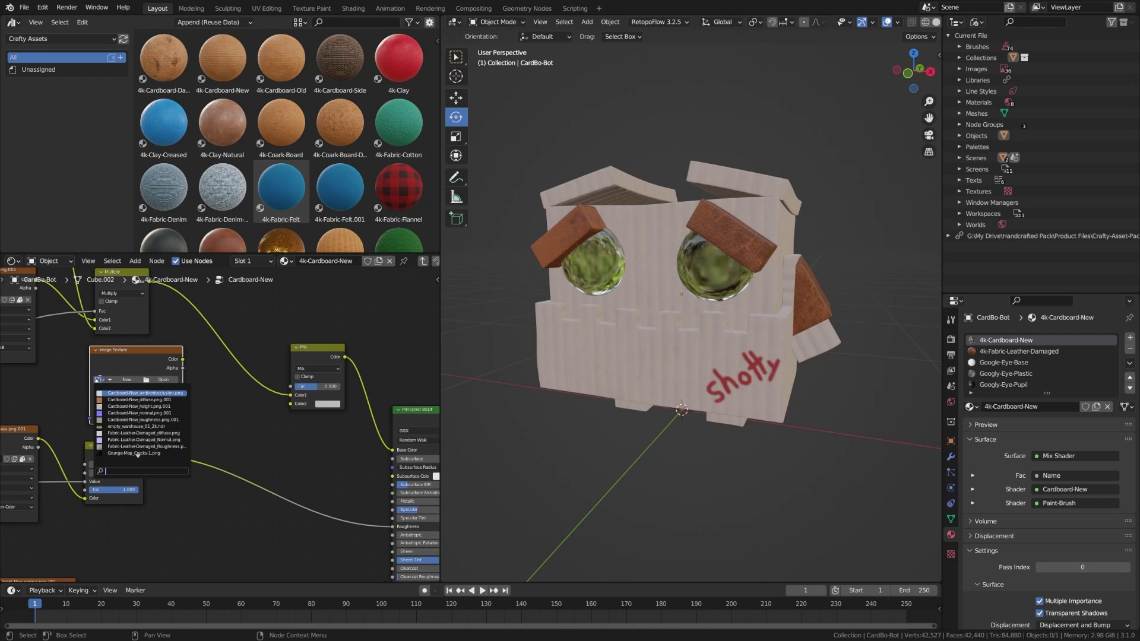
{"action": "type", "text": "grunge"}
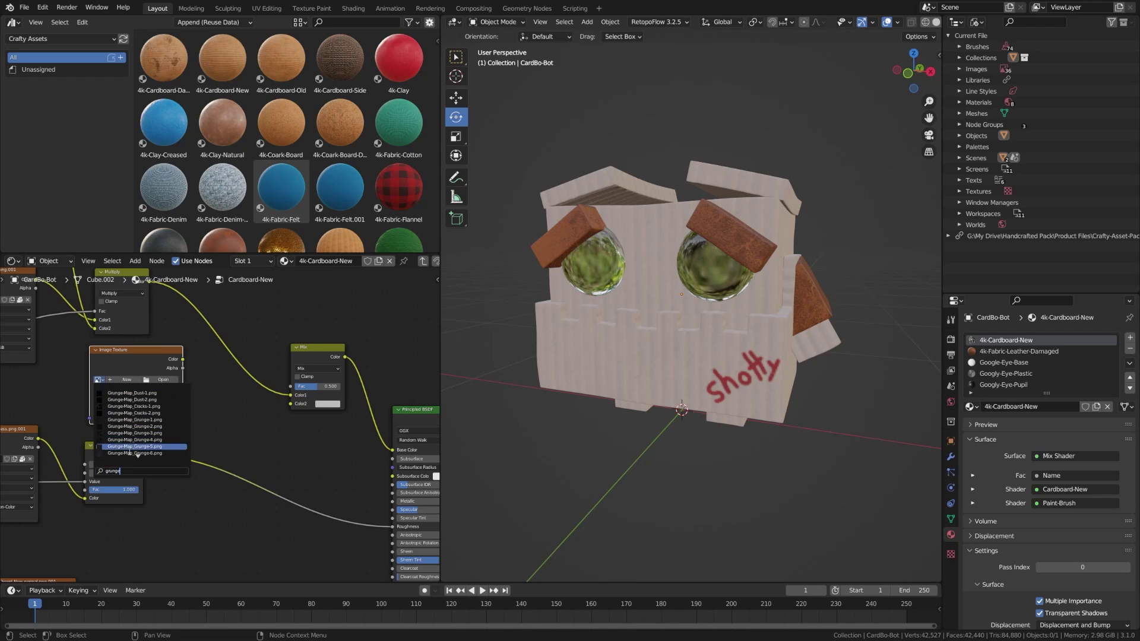
{"action": "left_click", "coordinate": [135, 446]}
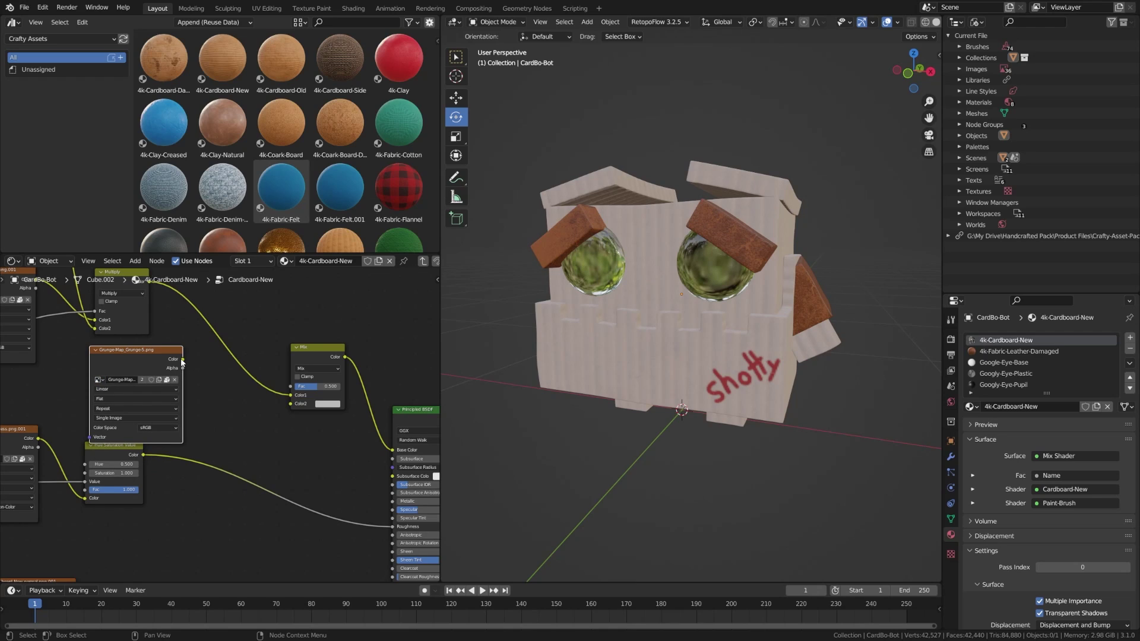
- Link the grunge texture's Color to the Mix node's Color2 and set the Mix Fac to 1.000
{"action": "left_click_drag", "start_coordinate": [292, 405], "coordinate": [291, 403]}
{"action": "left_click_drag", "start_coordinate": [157, 367], "coordinate": [152, 361]}
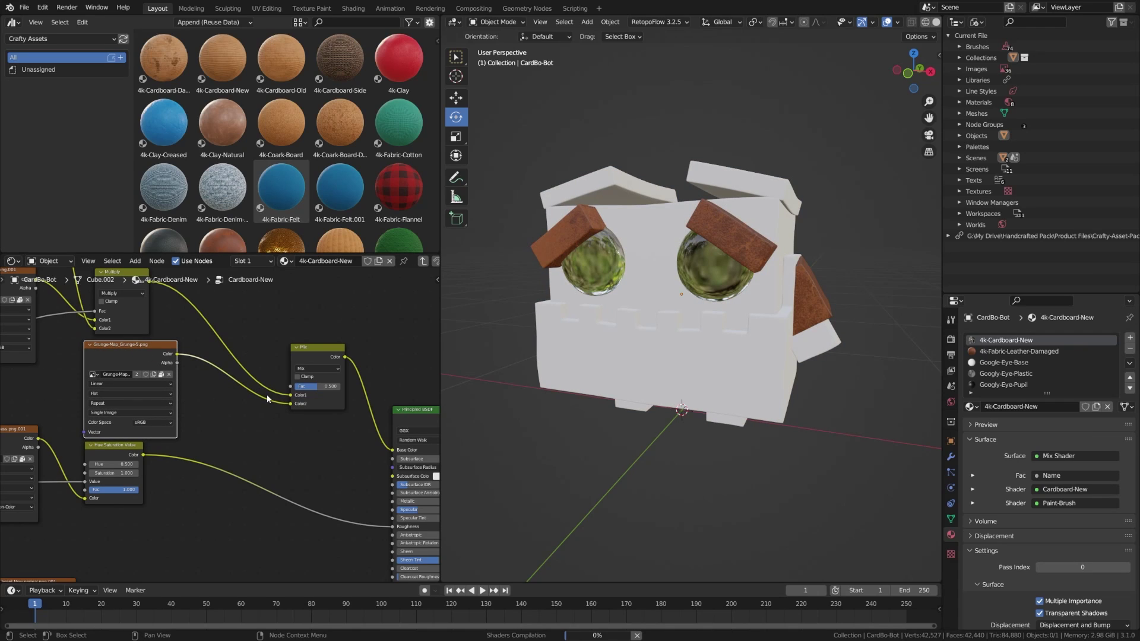
{"action": "middle_click_drag", "start_coordinate": [191, 394], "coordinate": [136, 396]}
{"action": "left_click_drag", "start_coordinate": [262, 390], "coordinate": [288, 390]}
- Select the CardBo-Bot body in the viewport and switch it to Texture Paint mode
{"action": "middle_click_drag", "start_coordinate": [757, 372], "coordinate": [729, 379]}
{"action": "left_click", "coordinate": [729, 379]}
{"action": "key", "text": "ctrl+Tab"}
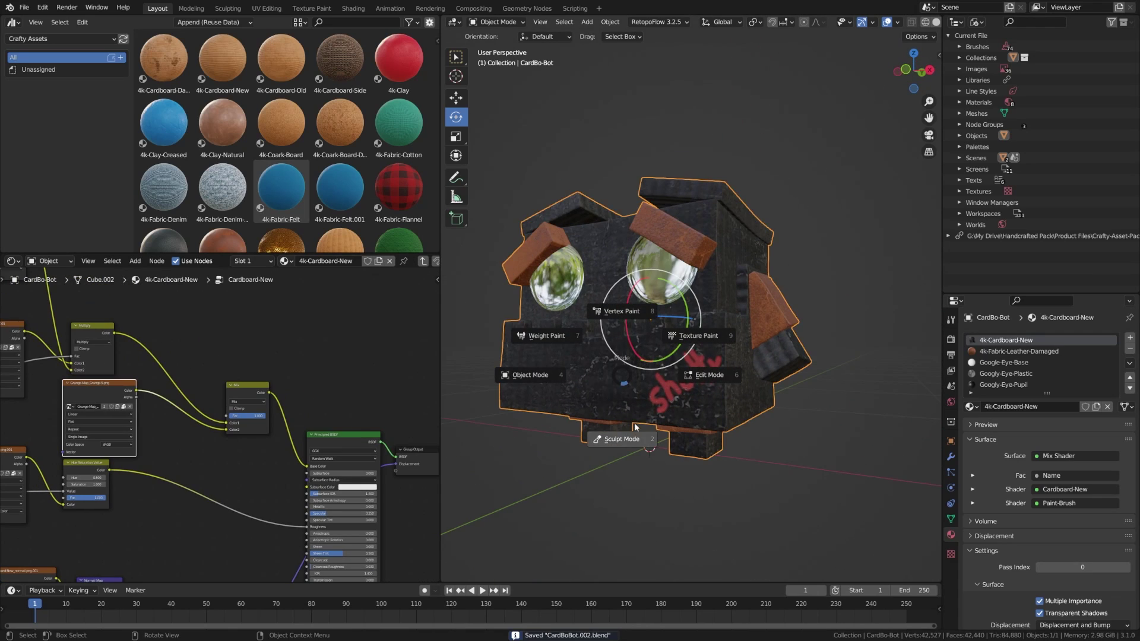
{"action": "left_click", "coordinate": [698, 336]}
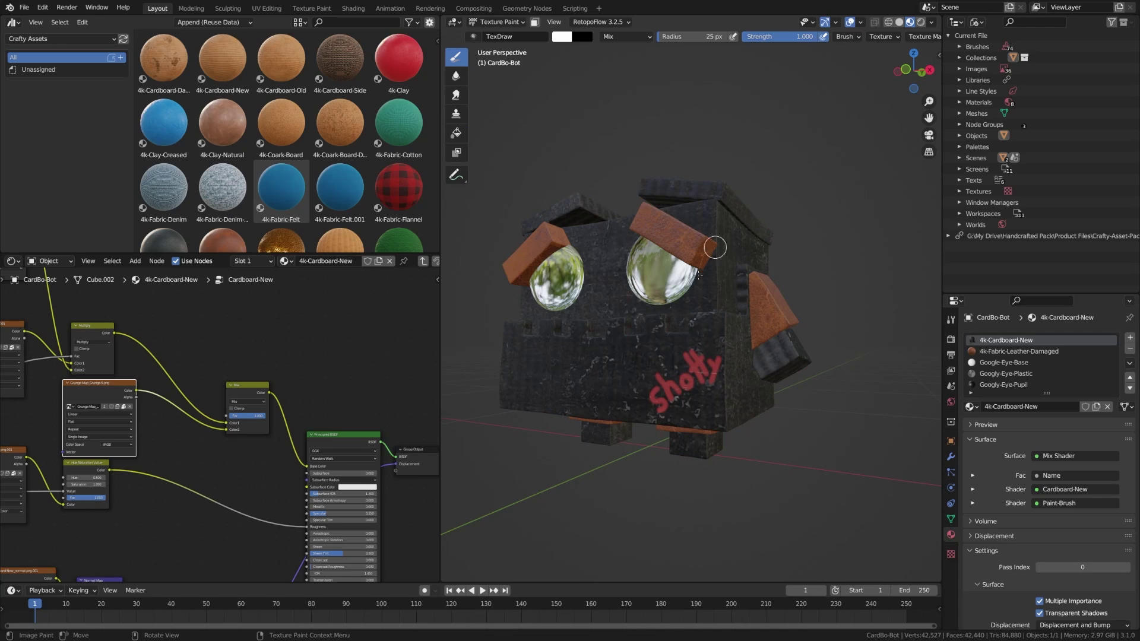
- Add a Base Color texture paint slot named Dirt at 4096 x 4096 px to the 4k-Cardboard-New material
{"action": "key", "text": "n"}
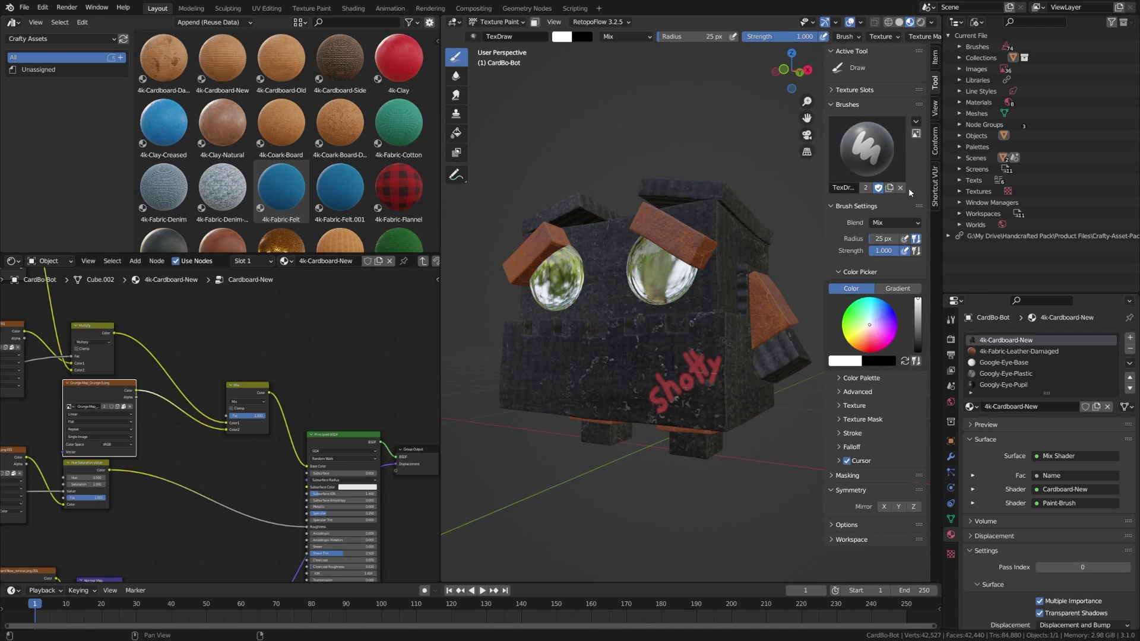
{"action": "left_click", "coordinate": [855, 89]}
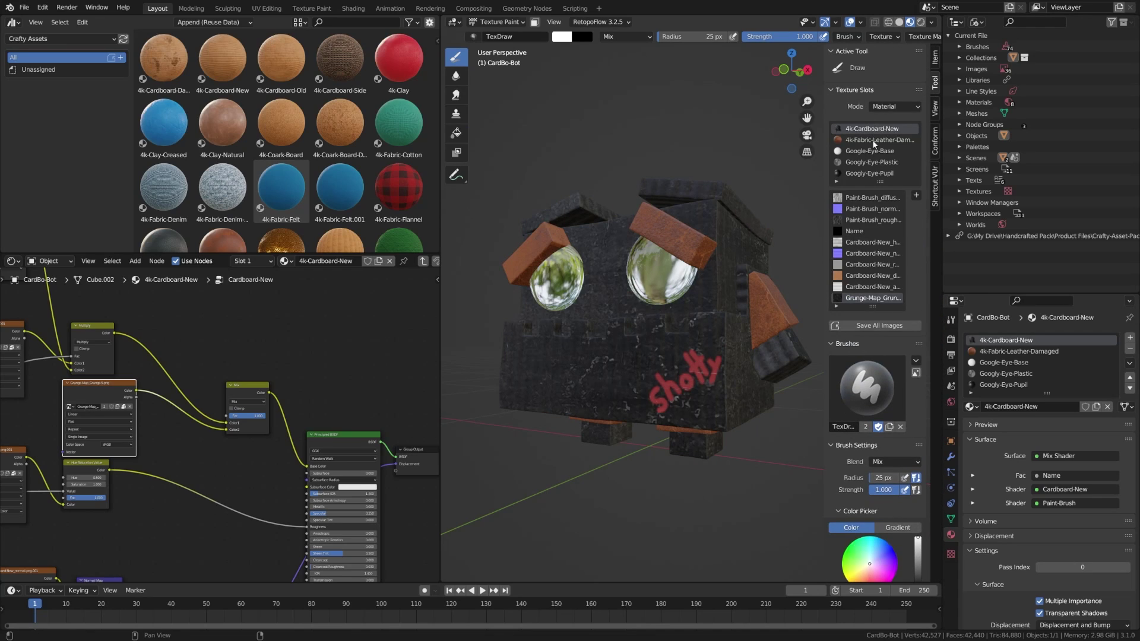
{"action": "left_click_drag", "start_coordinate": [871, 308], "coordinate": [874, 358]}
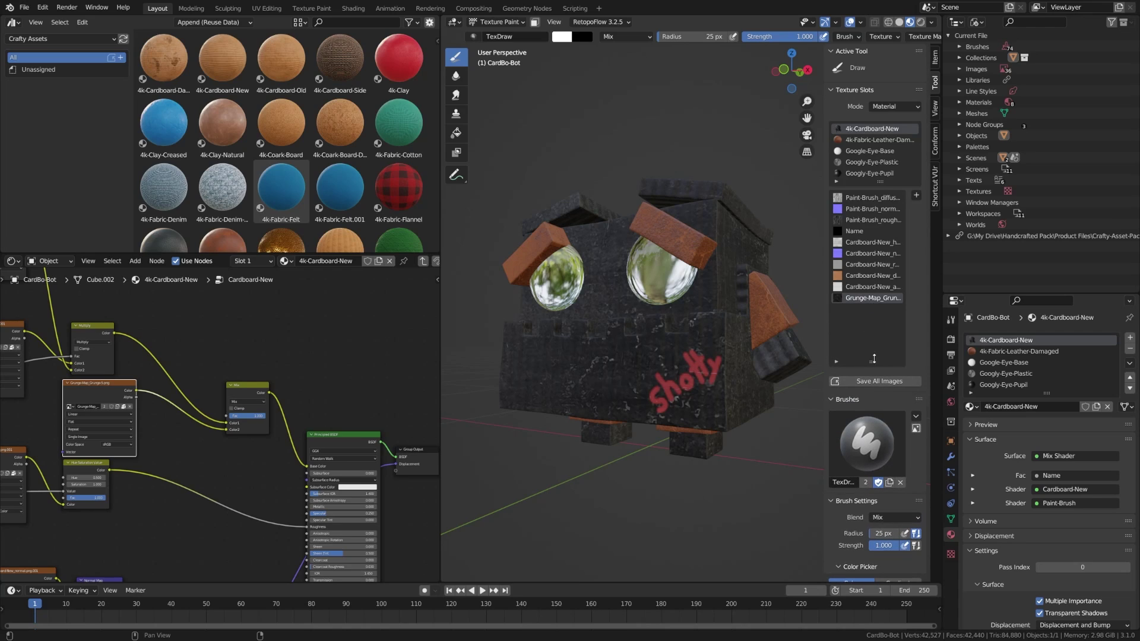
{"action": "left_click", "coordinate": [915, 196]}
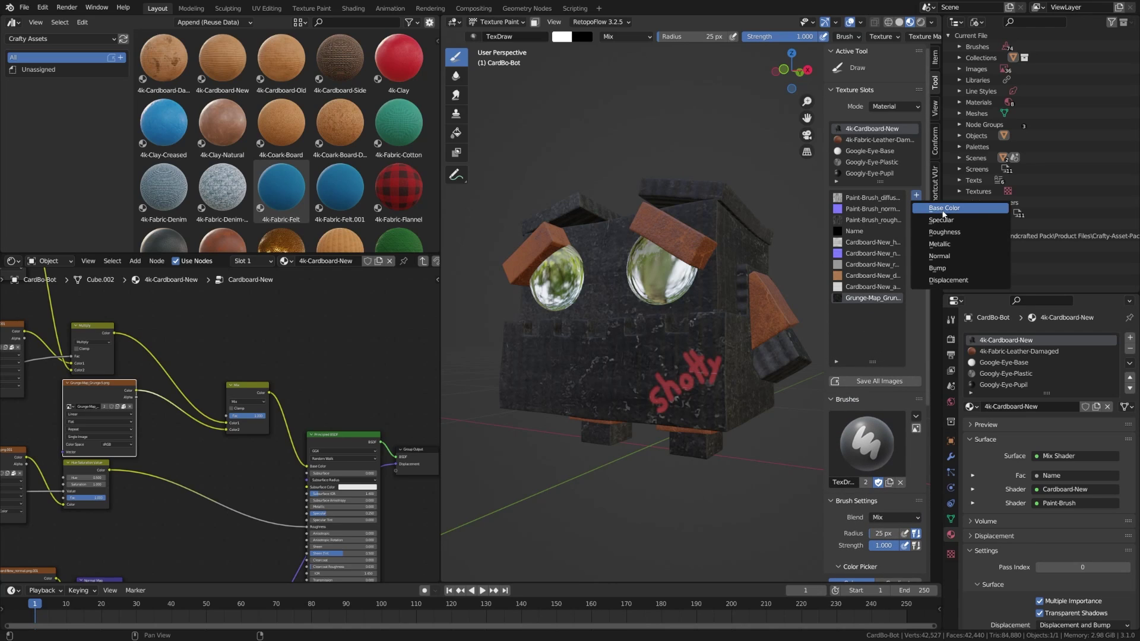
{"action": "left_click", "coordinate": [943, 209]}
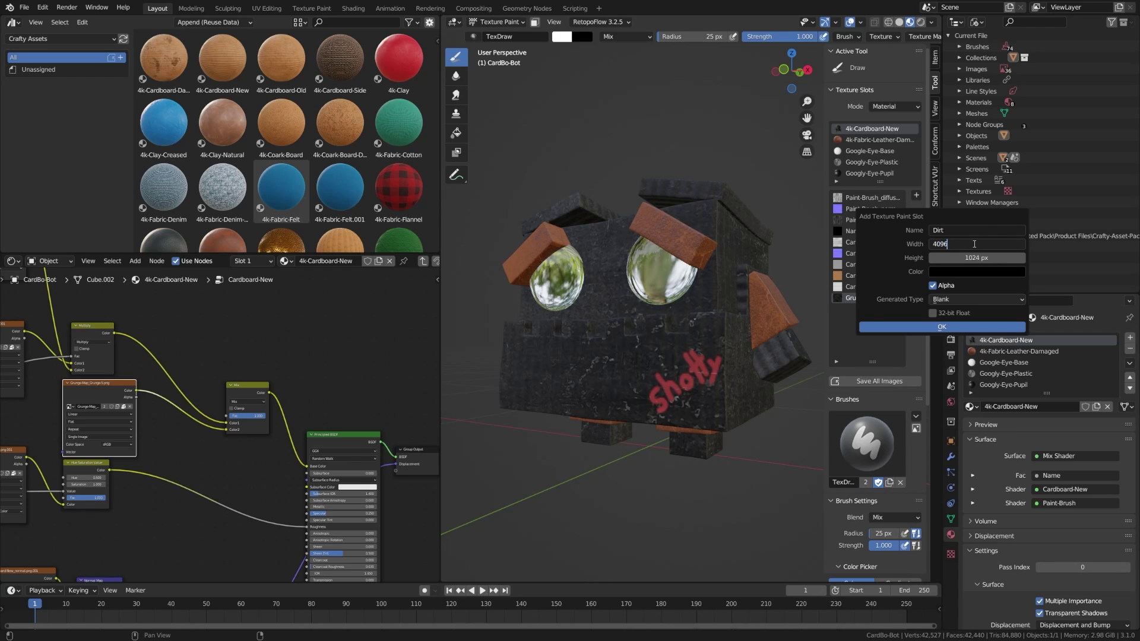
{"action": "key", "text": "Tab"}
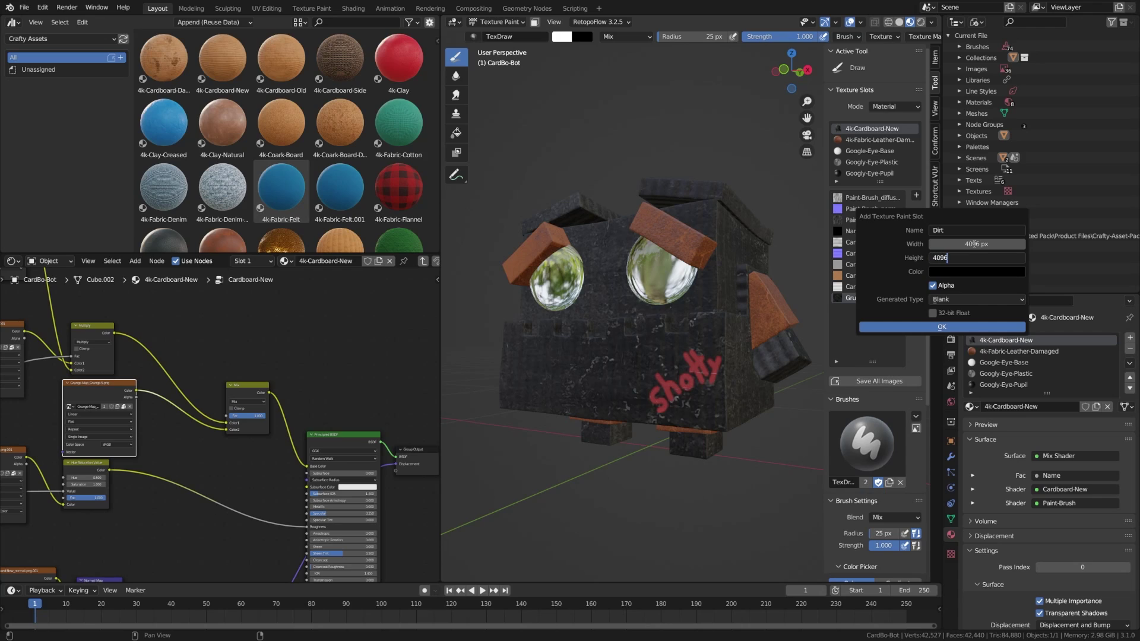
{"action": "key", "text": "Return"}
{"action": "left_click", "coordinate": [924, 328]}
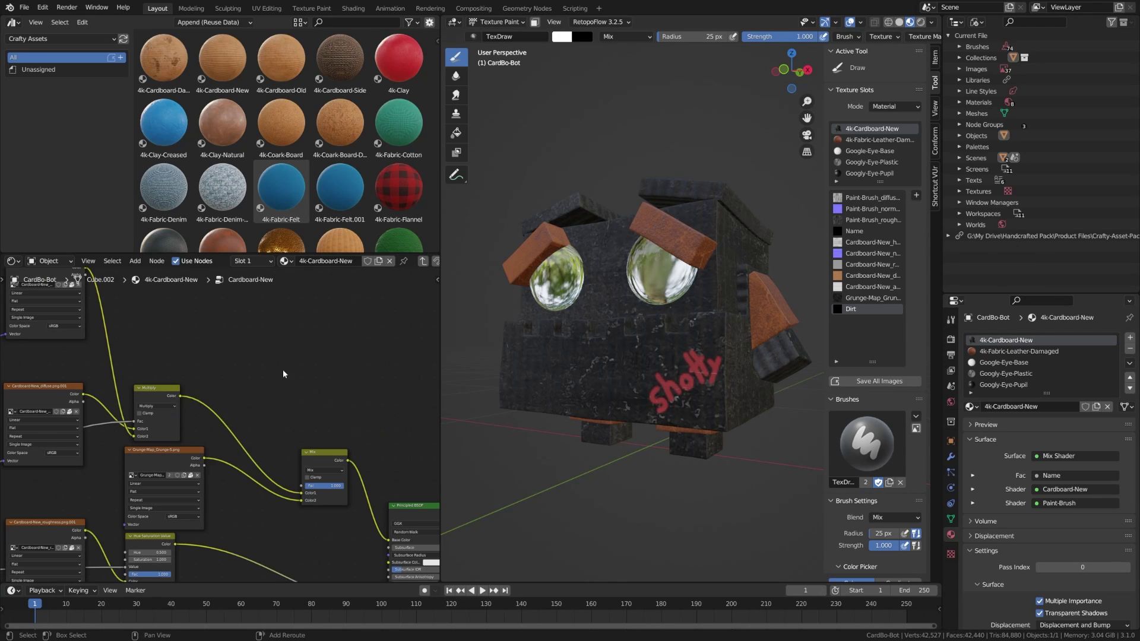
- Add another Image Texture node to the Cardboard-New group and assign it the Dirt image
{"action": "key", "text": "shift+a"}
{"action": "left_click", "coordinate": [284, 371]}
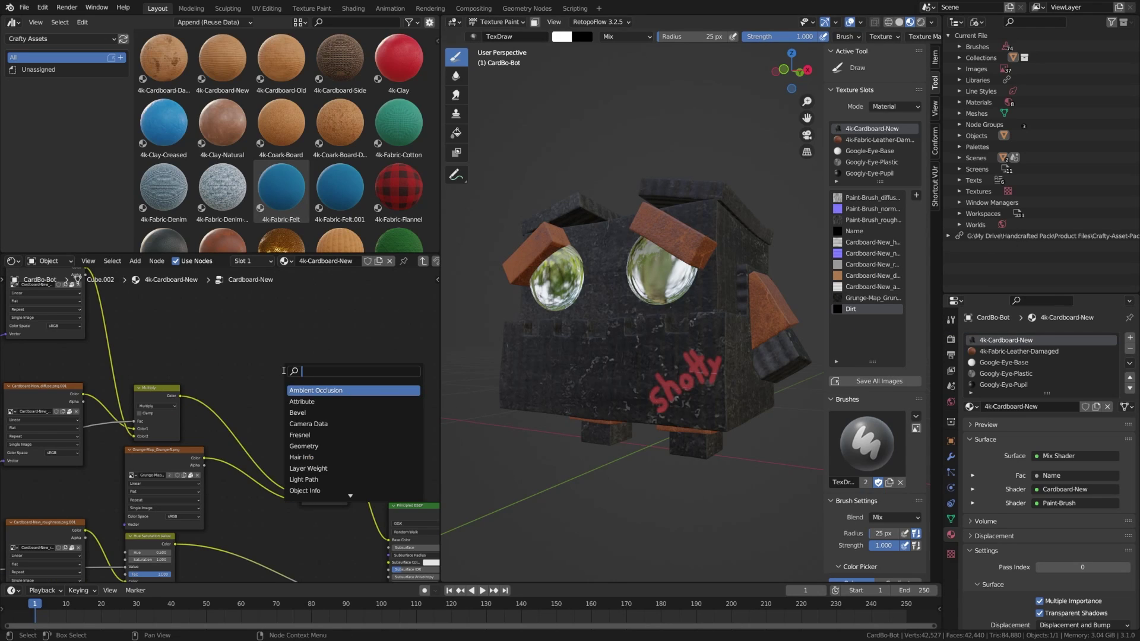
{"action": "type", "text": "image"}
{"action": "key", "text": "Return"}
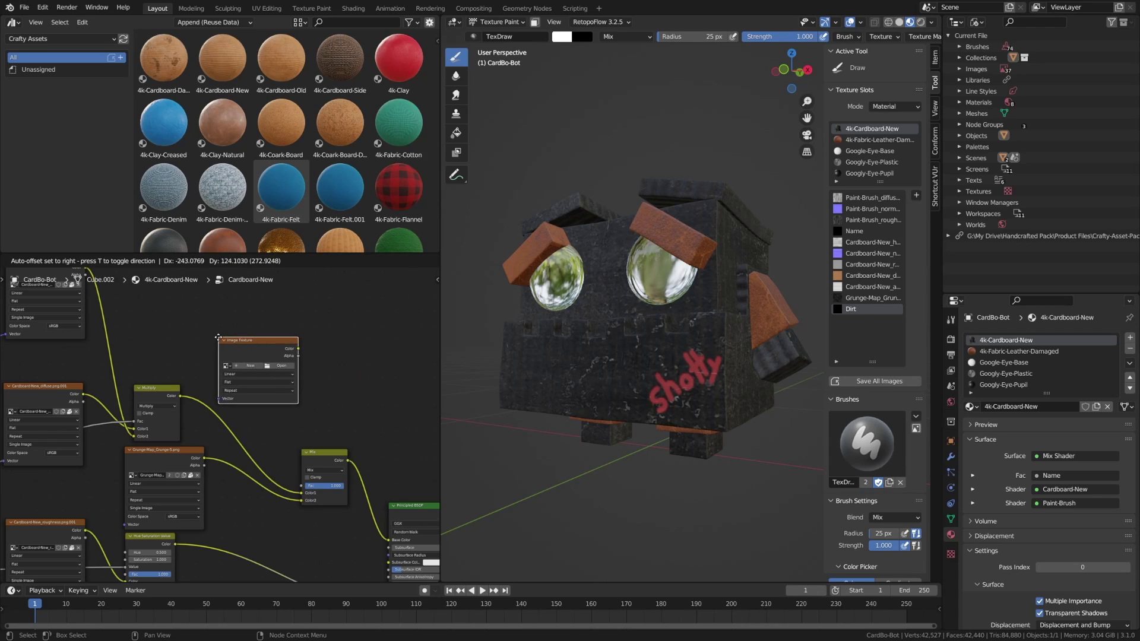
{"action": "left_click", "coordinate": [223, 334]}
{"action": "left_click", "coordinate": [230, 361]}
{"action": "type", "text": "d"}
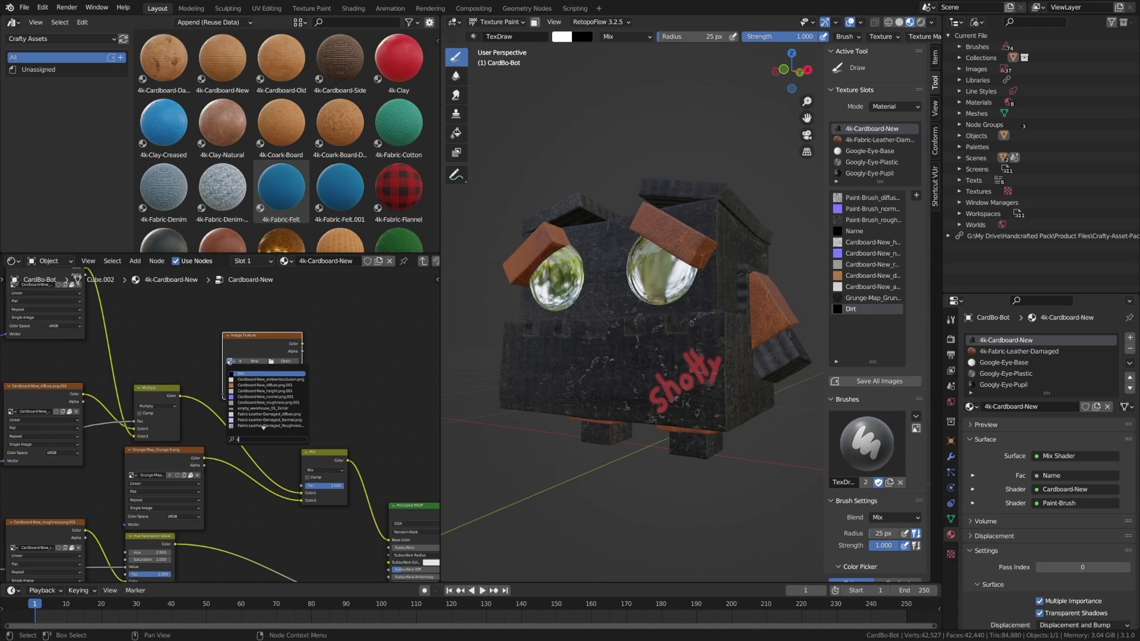
{"action": "type", "text": "irt"}
{"action": "key", "text": "Return"}
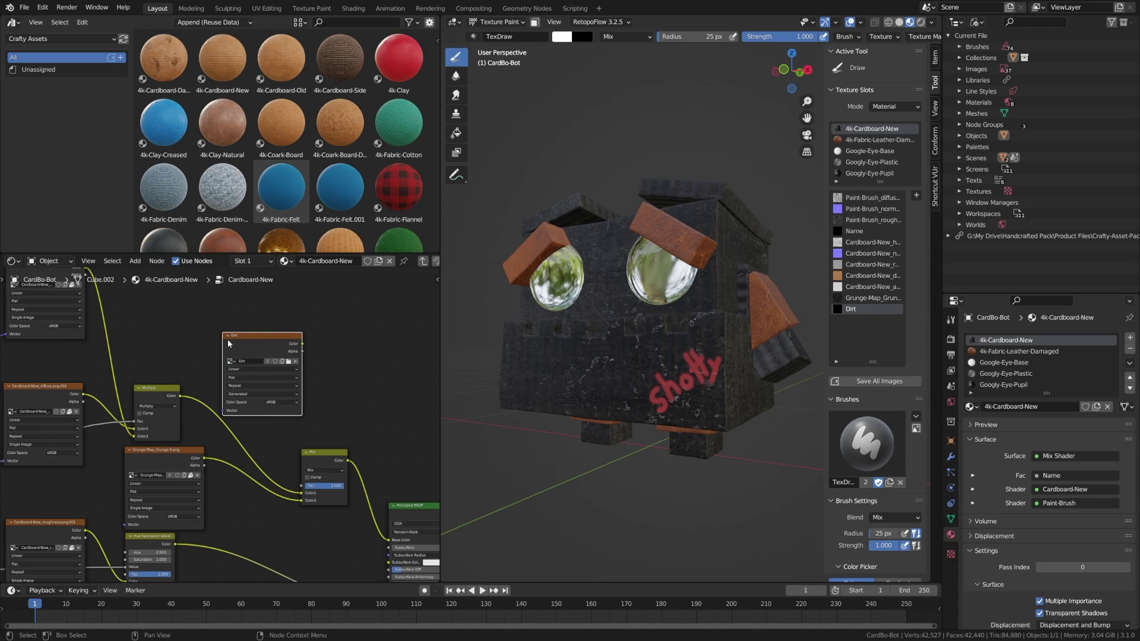
- Place the Dirt texture above the Multiply node and link its Color output to the Mix node's Fac
{"action": "left_click_drag", "start_coordinate": [229, 343], "coordinate": [154, 316]}
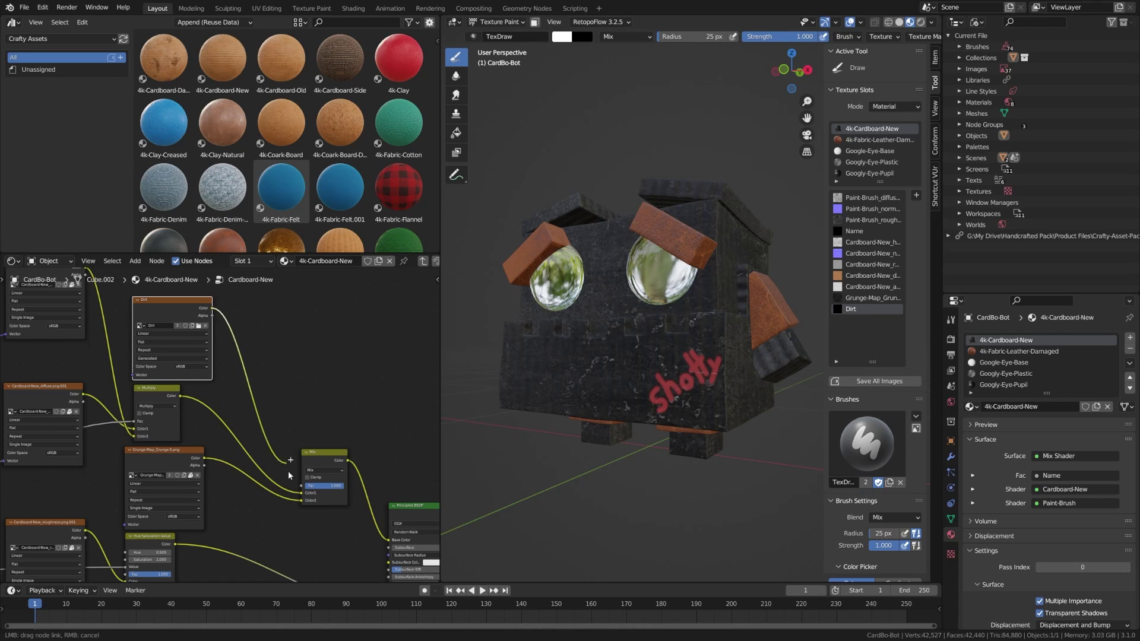
{"action": "left_click_drag", "start_coordinate": [317, 477], "coordinate": [304, 484]}
{"action": "middle_click_drag", "start_coordinate": [297, 481], "coordinate": [212, 402]}
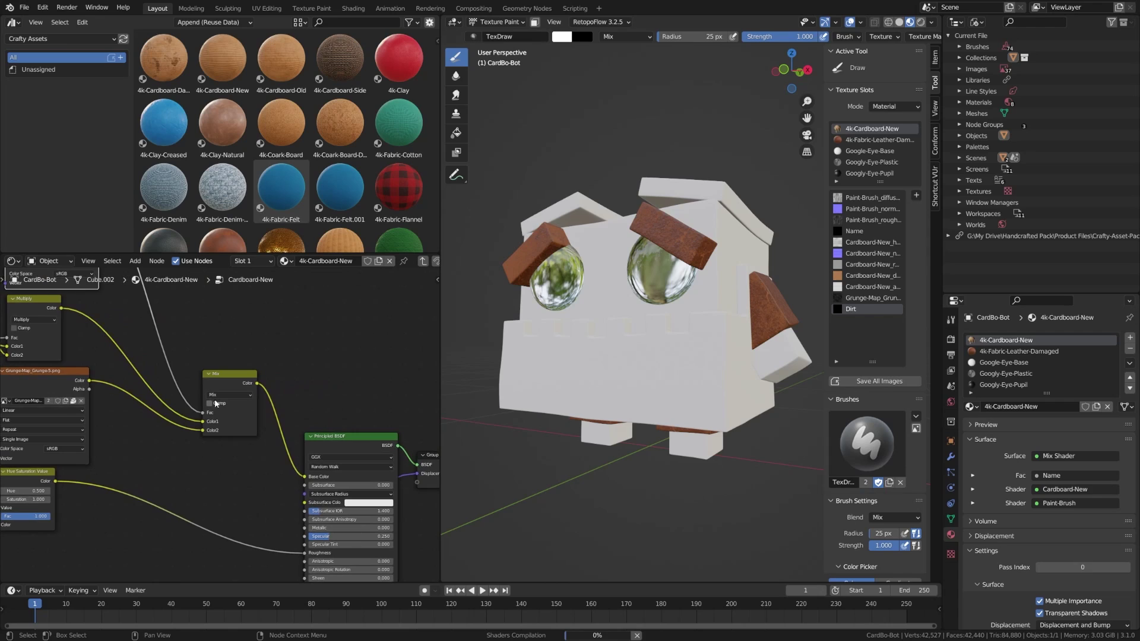
{"action": "scroll", "coordinate": [216, 404], "scroll_direction": "up", "scroll_amount": 2}
{"action": "scroll", "coordinate": [466, 371], "scroll_direction": "down", "scroll_amount": 1}
{"action": "scroll", "coordinate": [330, 380], "scroll_direction": "down", "scroll_amount": 1}
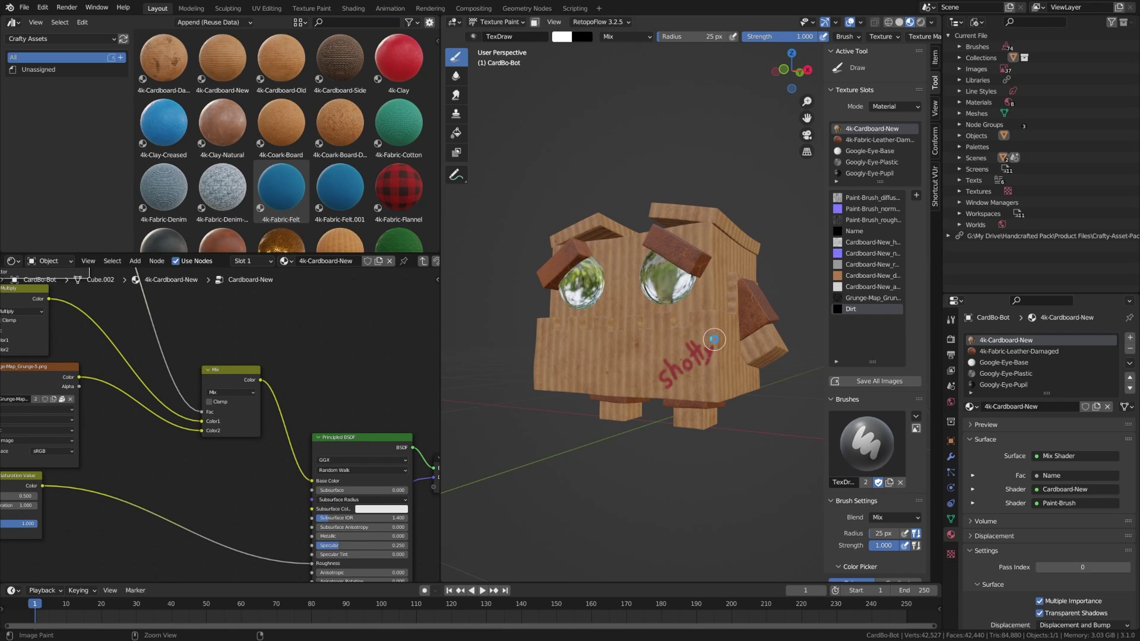
- Frame the bot's side arm up close and set the paint brush strength to 0.25 and radius to 150 px
{"action": "scroll", "coordinate": [720, 409], "scroll_direction": "up", "scroll_amount": 2}
{"action": "middle_click_drag", "start_coordinate": [720, 408], "coordinate": [596, 410], "text": "shift"}
{"action": "scroll", "coordinate": [702, 410], "scroll_direction": "up", "scroll_amount": 3}
{"action": "middle_click_drag", "start_coordinate": [711, 422], "coordinate": [693, 408]}
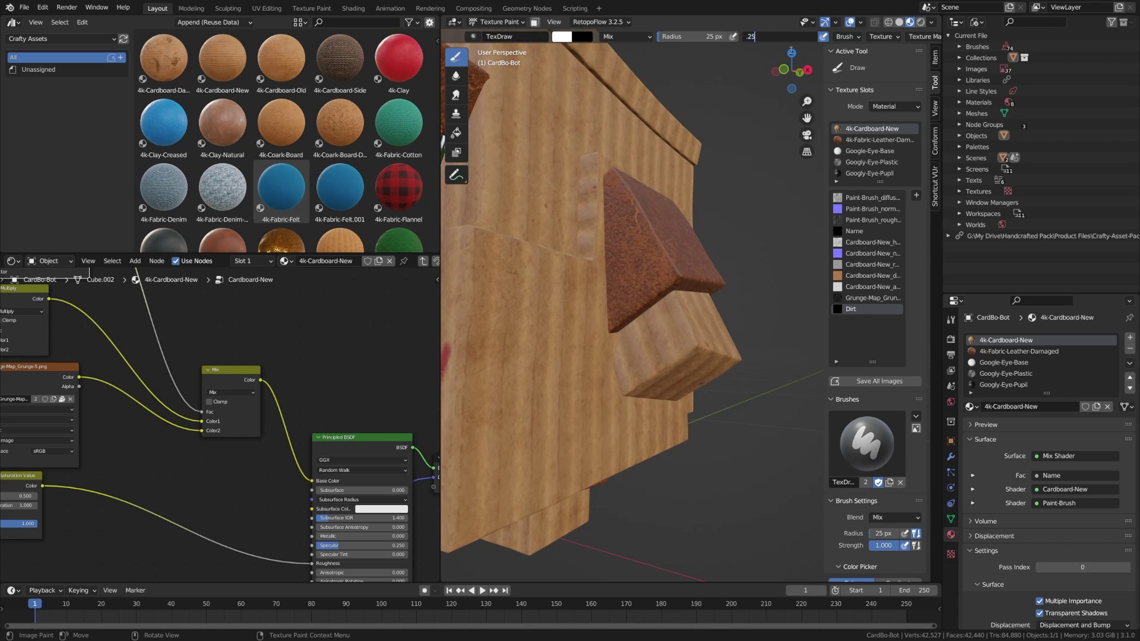
{"action": "key", "text": "Return"}
{"action": "middle_click_drag", "start_coordinate": [708, 365], "coordinate": [677, 351]}
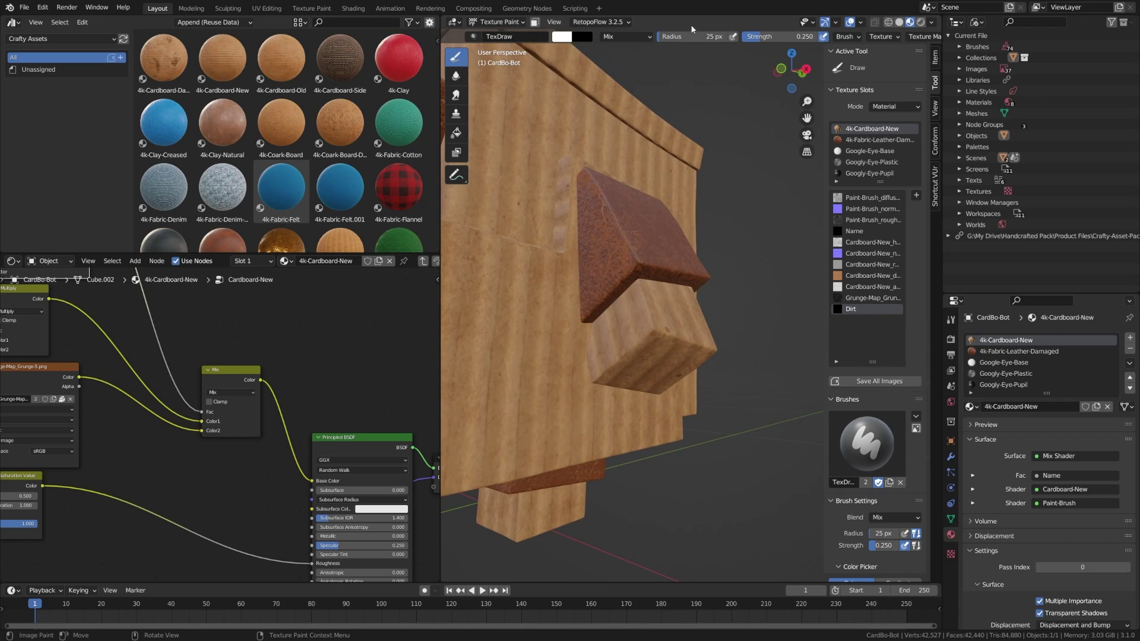
{"action": "type", "text": "50"}
{"action": "key", "text": "Return"}
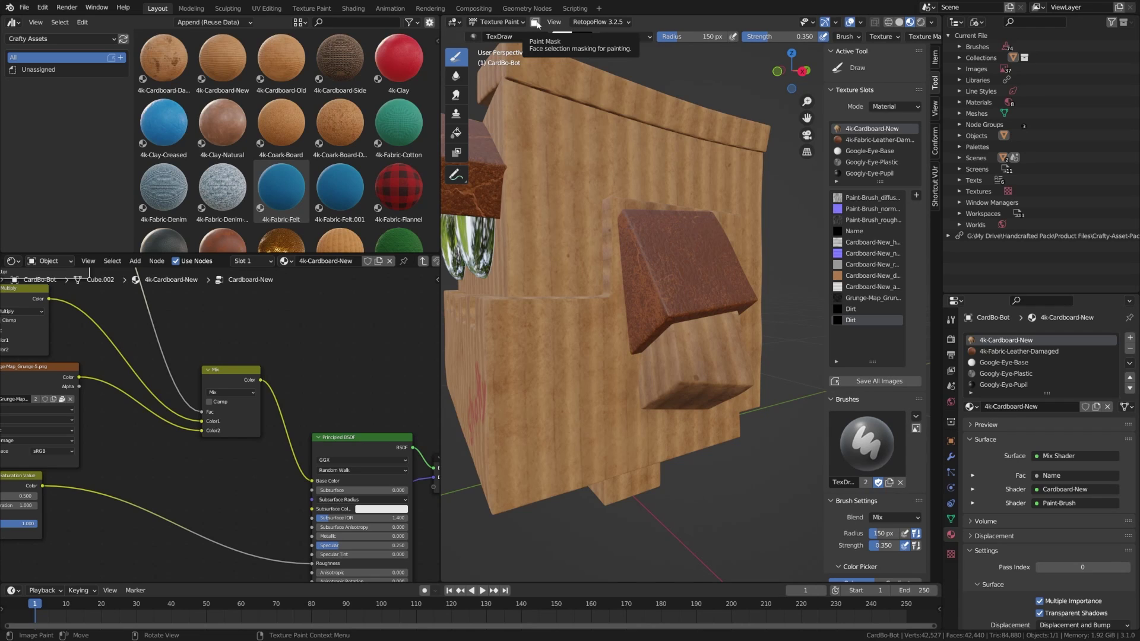
- Turn on face selection masking to isolate the side arm and paint dirt onto its underside
{"action": "left_click", "coordinate": [536, 24]}
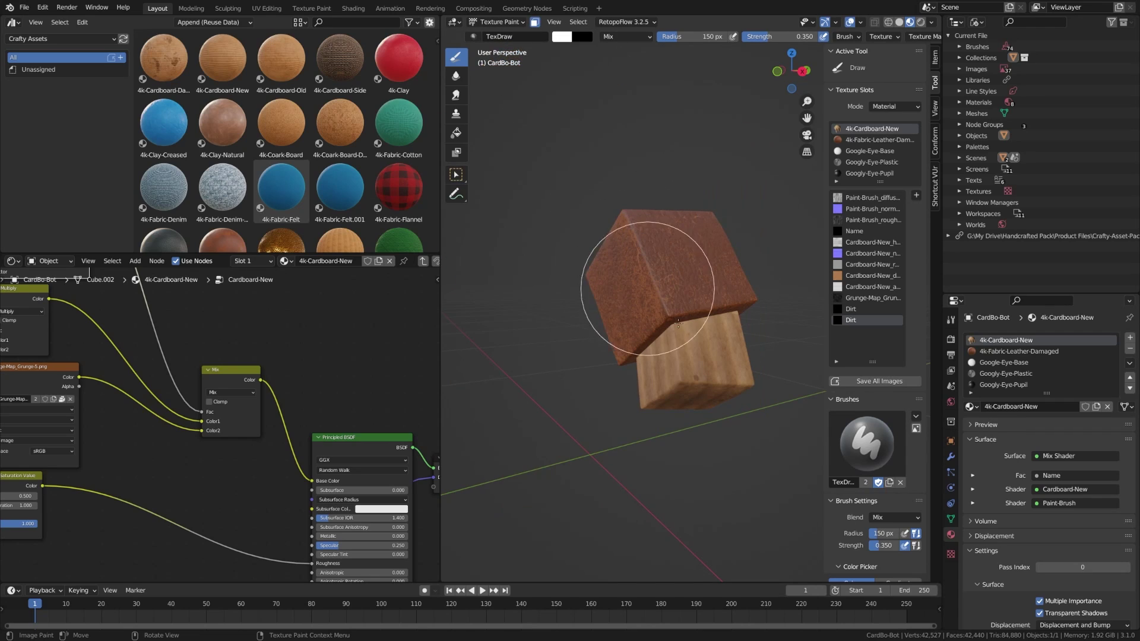
{"action": "middle_click_drag", "start_coordinate": [676, 365], "coordinate": [677, 310]}
{"action": "mouse_move", "coordinate": [710, 284]}
{"action": "left_mouse_down"}
{"action": "mouse_move", "coordinate": [708, 254]}
{"action": "mouse_move", "coordinate": [678, 298]}
{"action": "left_mouse_up"}
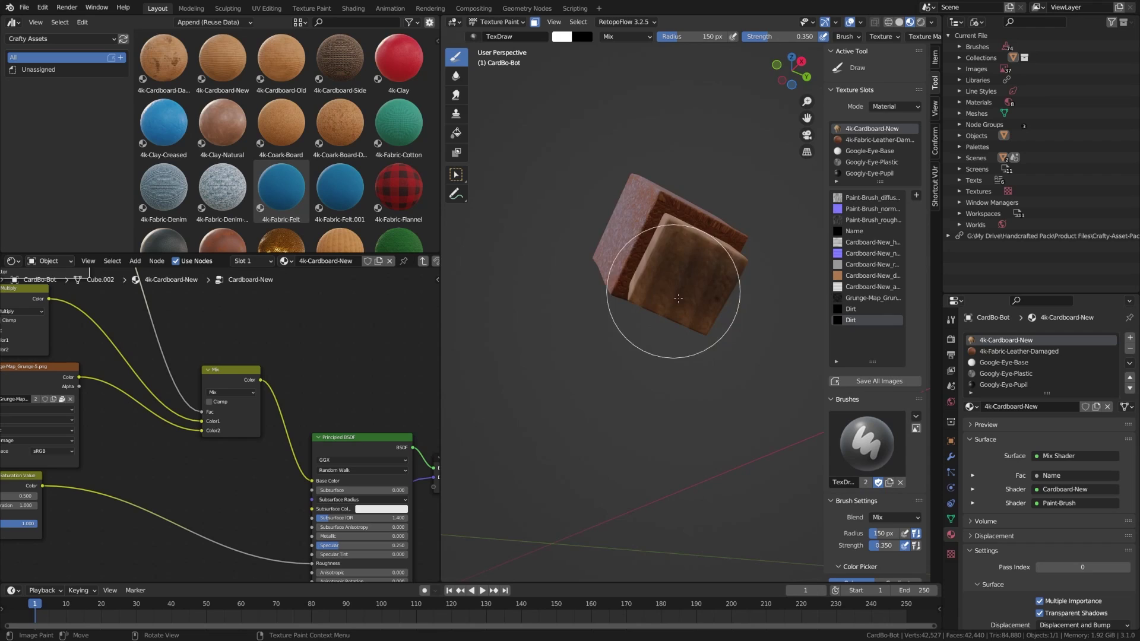
{"action": "mouse_move", "coordinate": [678, 298]}
{"action": "middle_mouse_down"}
{"action": "mouse_move", "coordinate": [631, 356]}
{"action": "mouse_move", "coordinate": [735, 343]}
{"action": "mouse_move", "coordinate": [661, 356]}
{"action": "mouse_move", "coordinate": [638, 348]}
{"action": "mouse_move", "coordinate": [665, 313]}
{"action": "middle_mouse_up"}
- Set the paint brush radius to 60 px and swap its colors for touching up the dirt on the arm's lower cardboard section
{"action": "key", "text": "x"}
{"action": "key", "text": "f"}
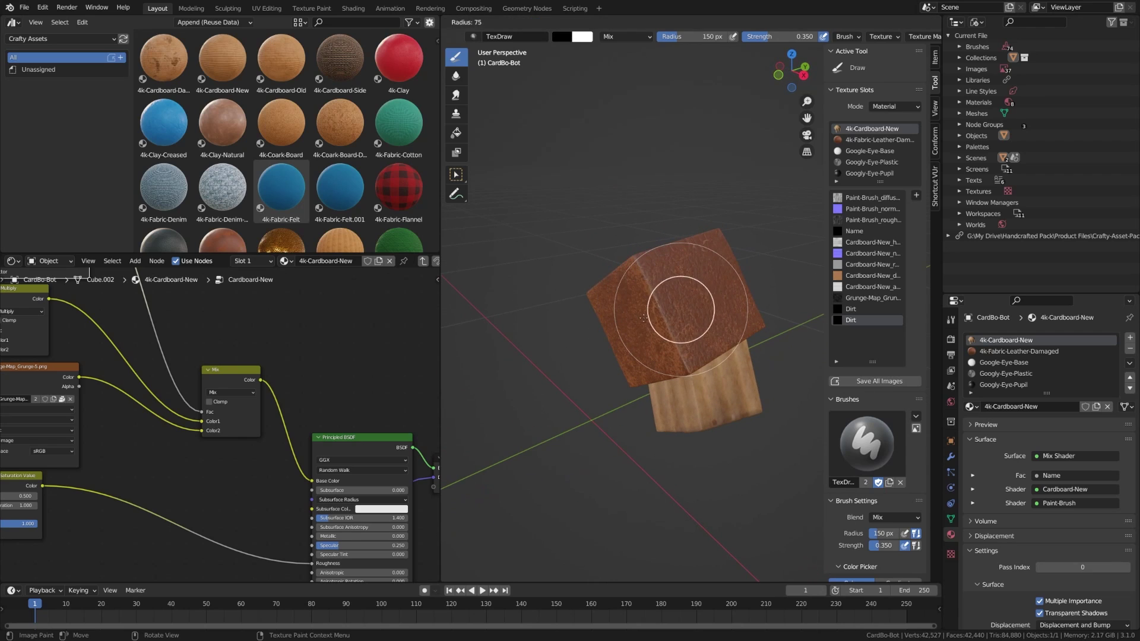
{"action": "left_click", "coordinate": [640, 320]}
{"action": "middle_click_drag", "start_coordinate": [689, 387], "coordinate": [691, 377]}
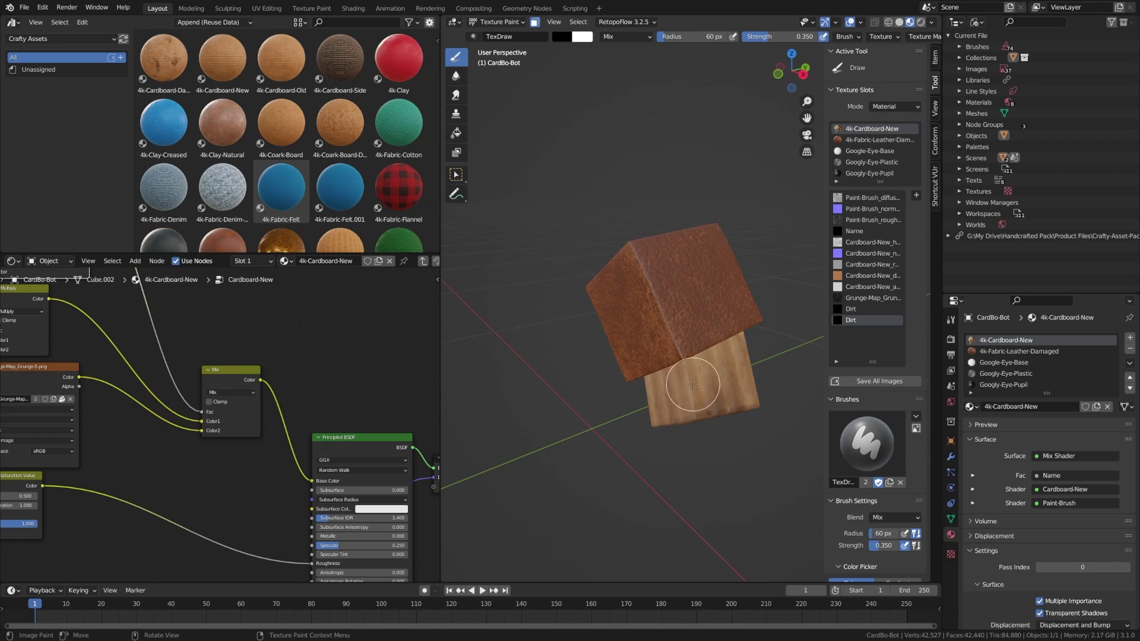
{"action": "key", "text": "x"}
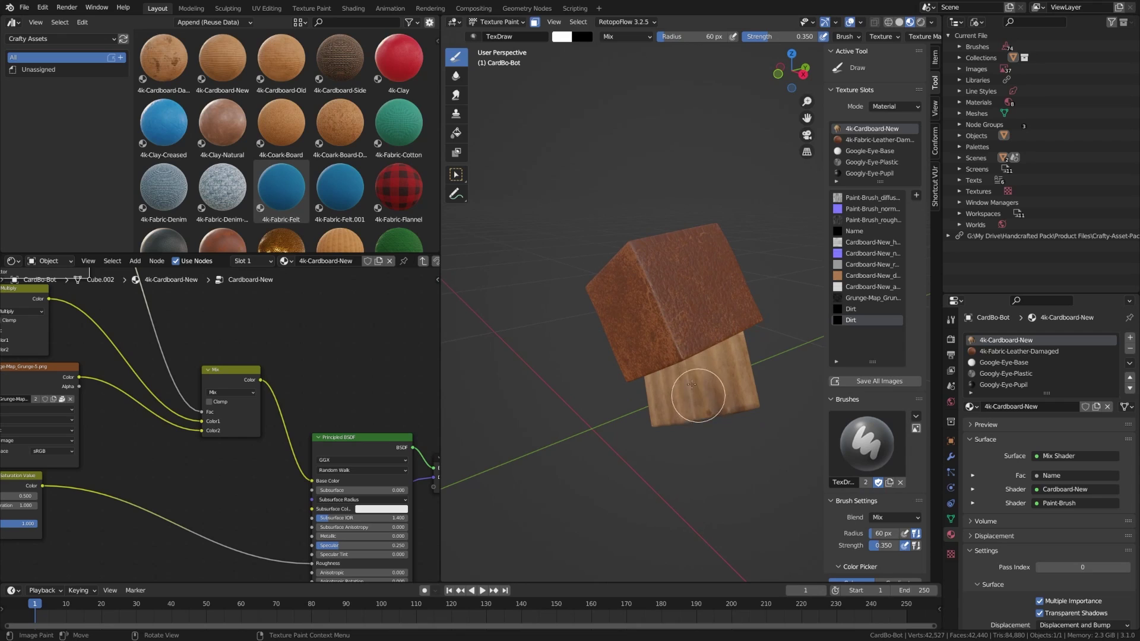
{"action": "mouse_move", "coordinate": [692, 384]}
{"action": "middle_mouse_down"}
{"action": "mouse_move", "coordinate": [644, 386]}
{"action": "mouse_move", "coordinate": [649, 338]}
{"action": "mouse_move", "coordinate": [604, 363]}
{"action": "mouse_move", "coordinate": [656, 344]}
{"action": "mouse_move", "coordinate": [722, 363]}
{"action": "mouse_move", "coordinate": [689, 364]}
{"action": "mouse_move", "coordinate": [723, 352]}
{"action": "mouse_move", "coordinate": [713, 385]}
{"action": "mouse_move", "coordinate": [654, 355]}
{"action": "mouse_move", "coordinate": [664, 369]}
{"action": "mouse_move", "coordinate": [667, 355]}
{"action": "mouse_move", "coordinate": [653, 349]}
{"action": "middle_mouse_up"}
{"action": "key", "text": "x"}
- Switch from Texture Paint to Object Mode and deselect everything, with the whole bot in view
{"action": "key", "text": "ctrl+Tab"}
{"action": "left_click", "coordinate": [632, 361]}
{"action": "scroll", "coordinate": [665, 365], "scroll_direction": "down", "scroll_amount": 1}
{"action": "key", "text": "alt+a"}
{"action": "scroll", "coordinate": [684, 380], "scroll_direction": "down", "scroll_amount": 4}
{"action": "scroll", "coordinate": [667, 355], "scroll_direction": "up", "scroll_amount": 3}
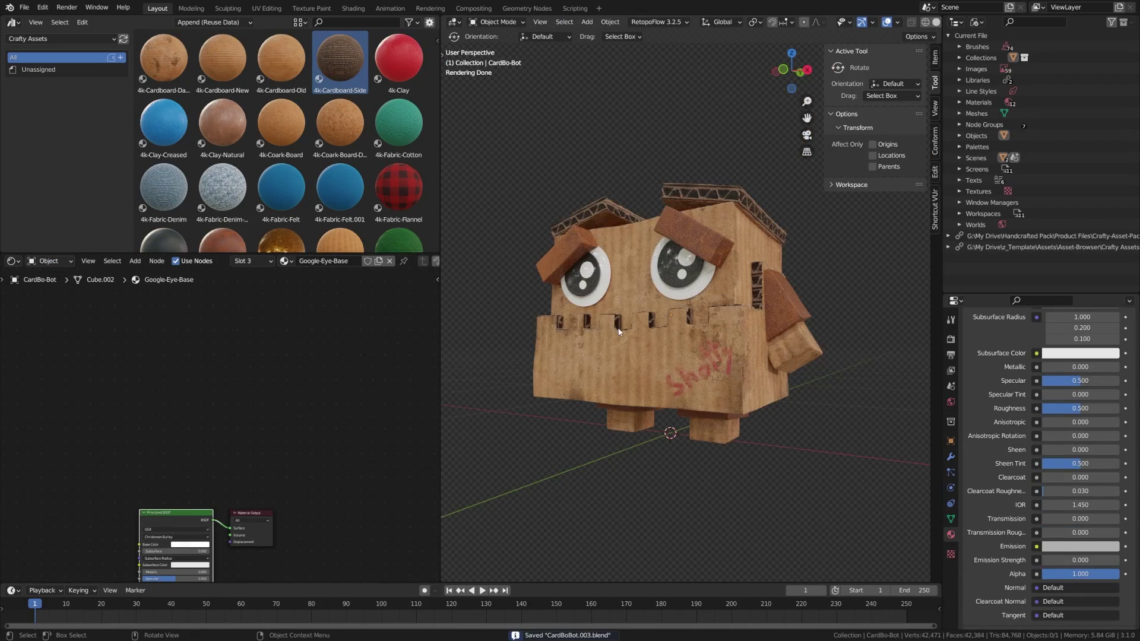
{"action": "middle_click_drag", "start_coordinate": [619, 331], "coordinate": [485, 386]}
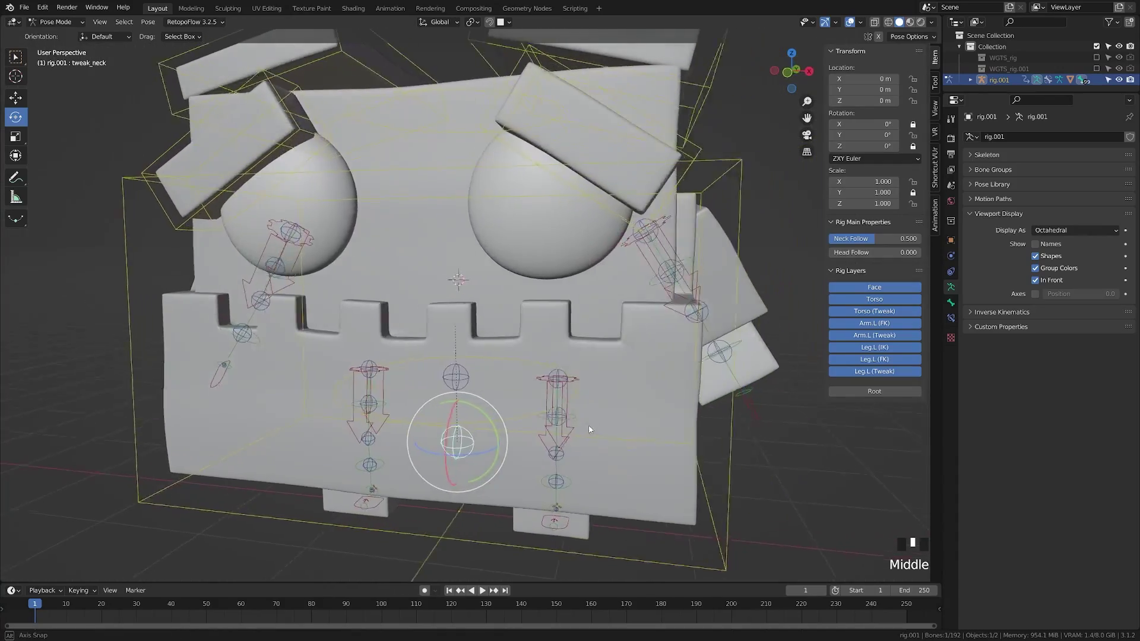
{"action": "middle_click_drag", "start_coordinate": [599, 423], "coordinate": [510, 431]}
{"action": "scroll", "coordinate": [568, 423], "scroll_direction": "down", "scroll_amount": 2}
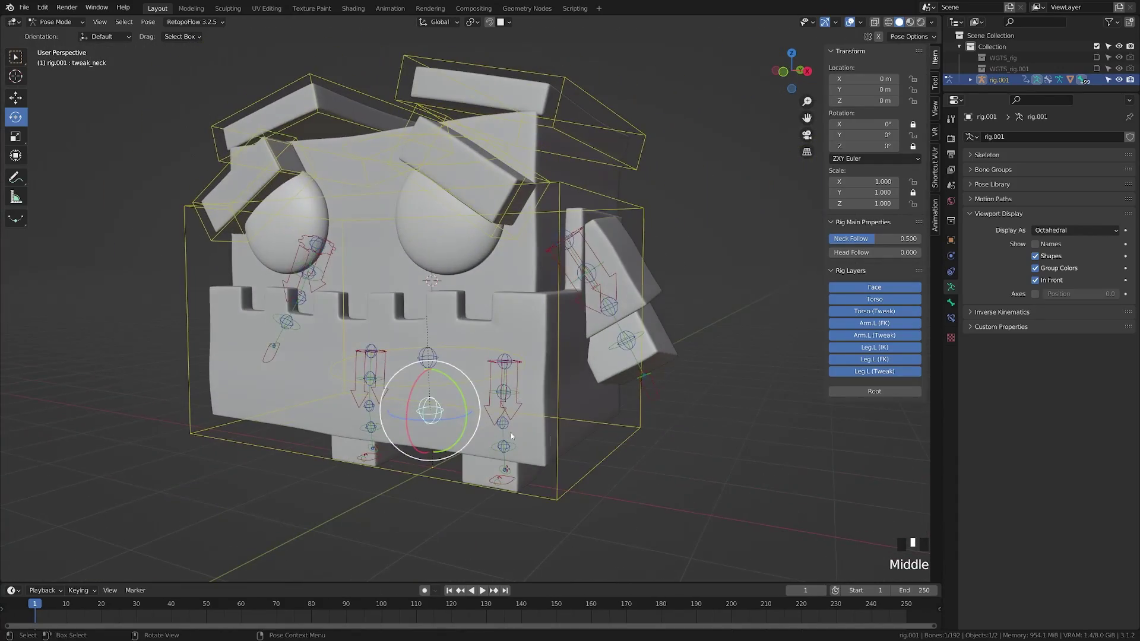